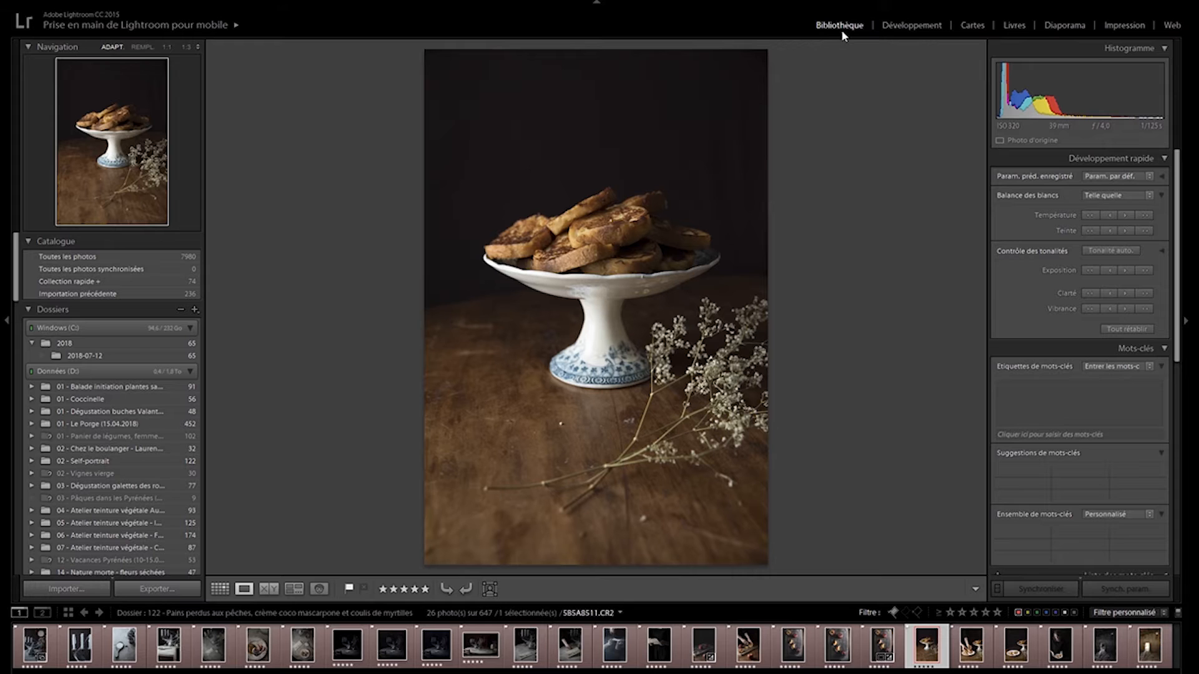
Step: Open the photo of the cake stand in the Développement module
{"action": "left_click", "coordinate": [906, 26]}
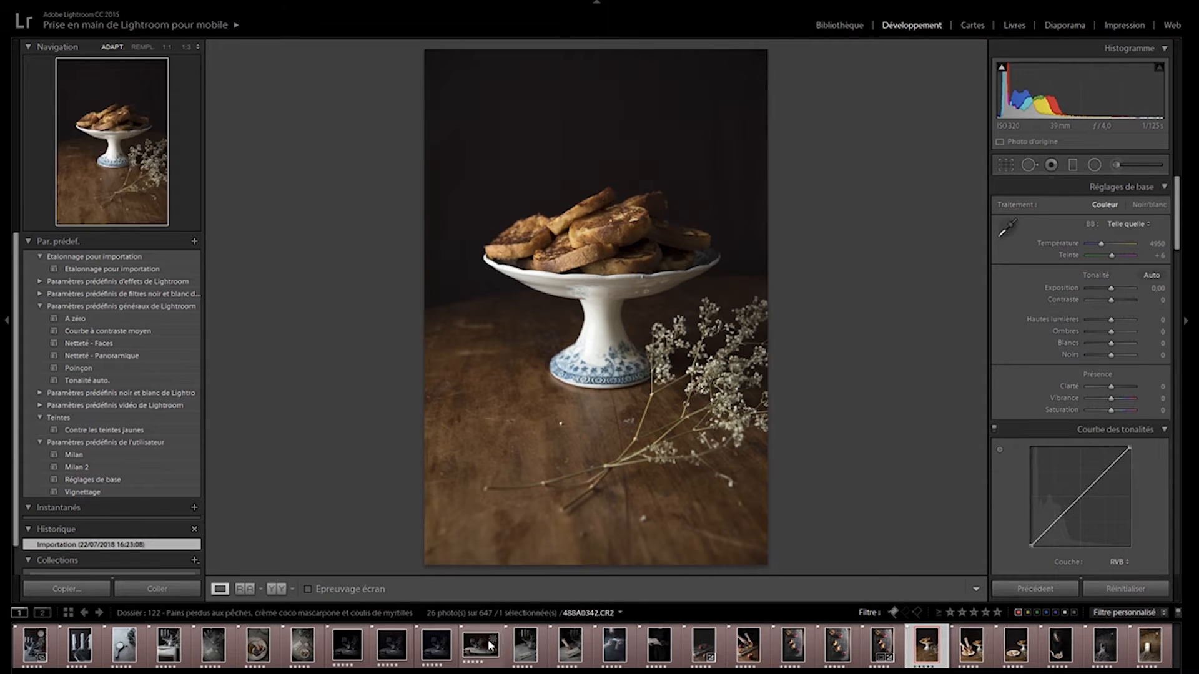
Step: Examine the tabletop, the flowers and the cake stand at fill and 1:1 magnification, and return to the fitted view
{"action": "left_click", "coordinate": [142, 47]}
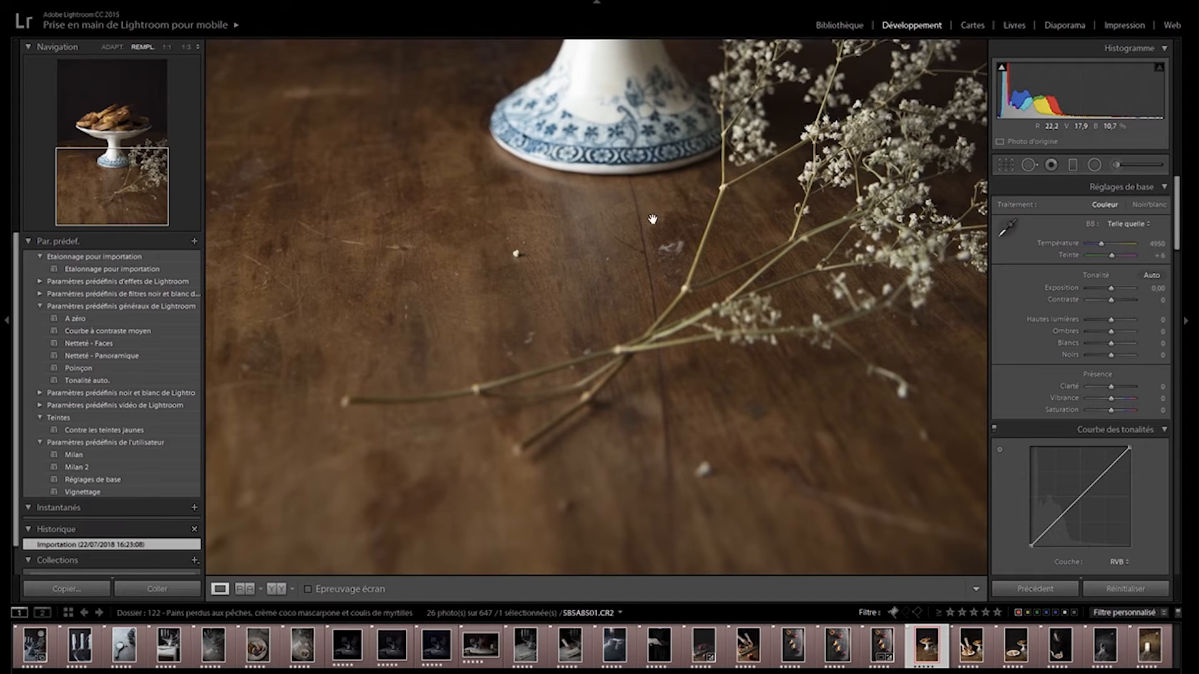
{"action": "left_click_drag", "start_coordinate": [650, 206], "coordinate": [679, 400]}
{"action": "left_click_drag", "start_coordinate": [672, 263], "coordinate": [666, 441]}
{"action": "left_click_drag", "start_coordinate": [662, 249], "coordinate": [649, 404]}
{"action": "left_click_drag", "start_coordinate": [619, 356], "coordinate": [615, 207]}
{"action": "left_click_drag", "start_coordinate": [622, 253], "coordinate": [652, 383]}
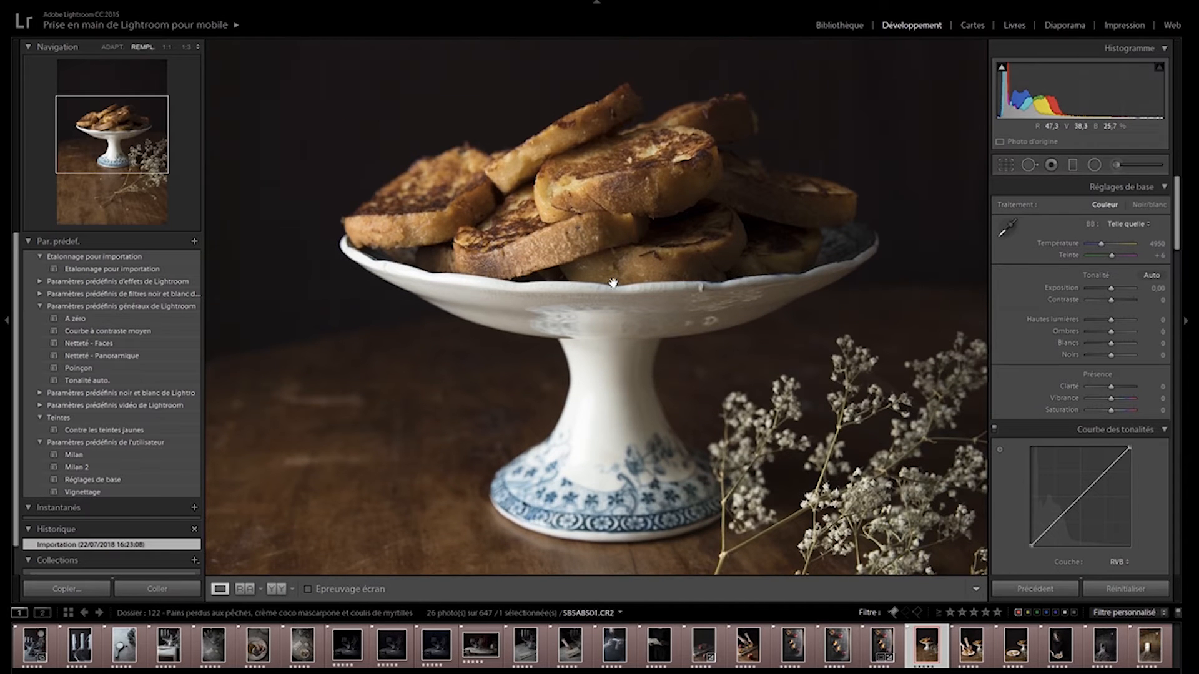
{"action": "left_click_drag", "start_coordinate": [616, 294], "coordinate": [617, 238]}
{"action": "left_click", "coordinate": [586, 250]}
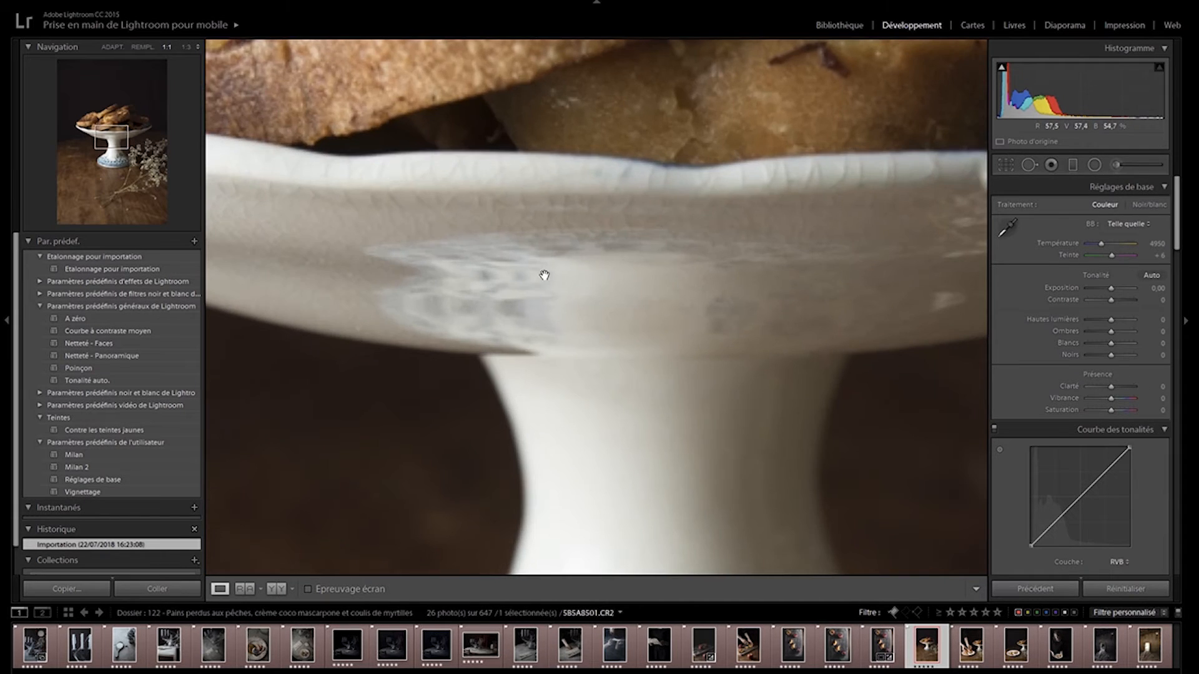
{"action": "left_click", "coordinate": [628, 222]}
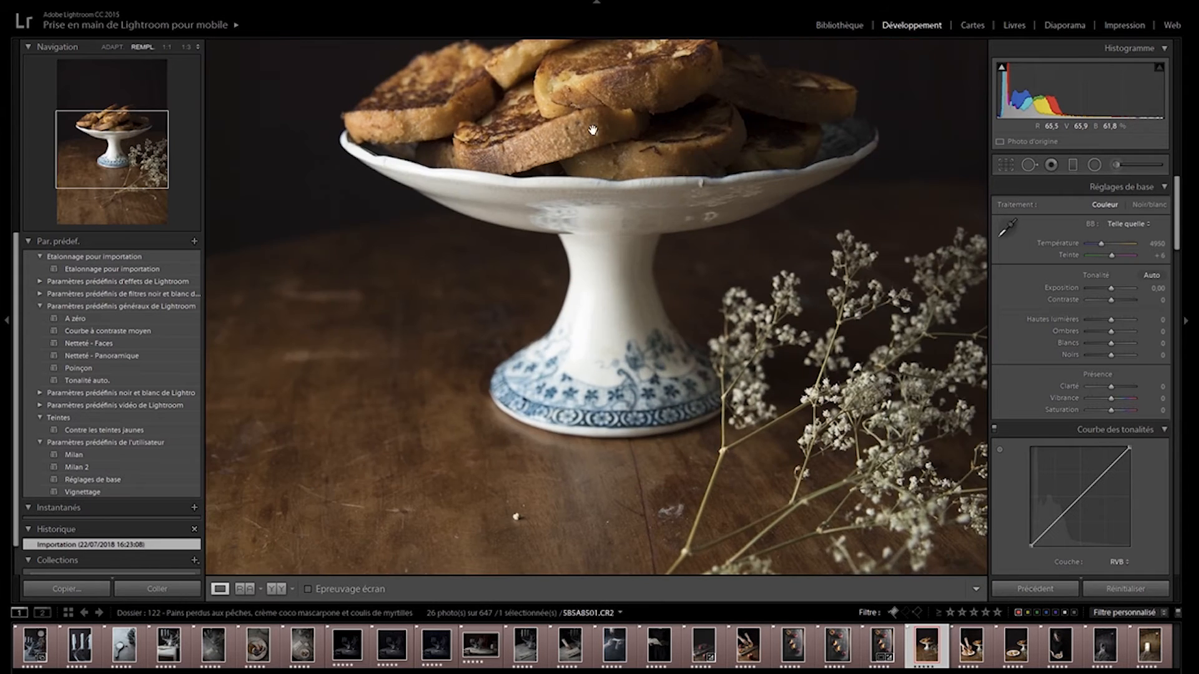
{"action": "left_click", "coordinate": [628, 222]}
{"action": "left_click", "coordinate": [599, 187]}
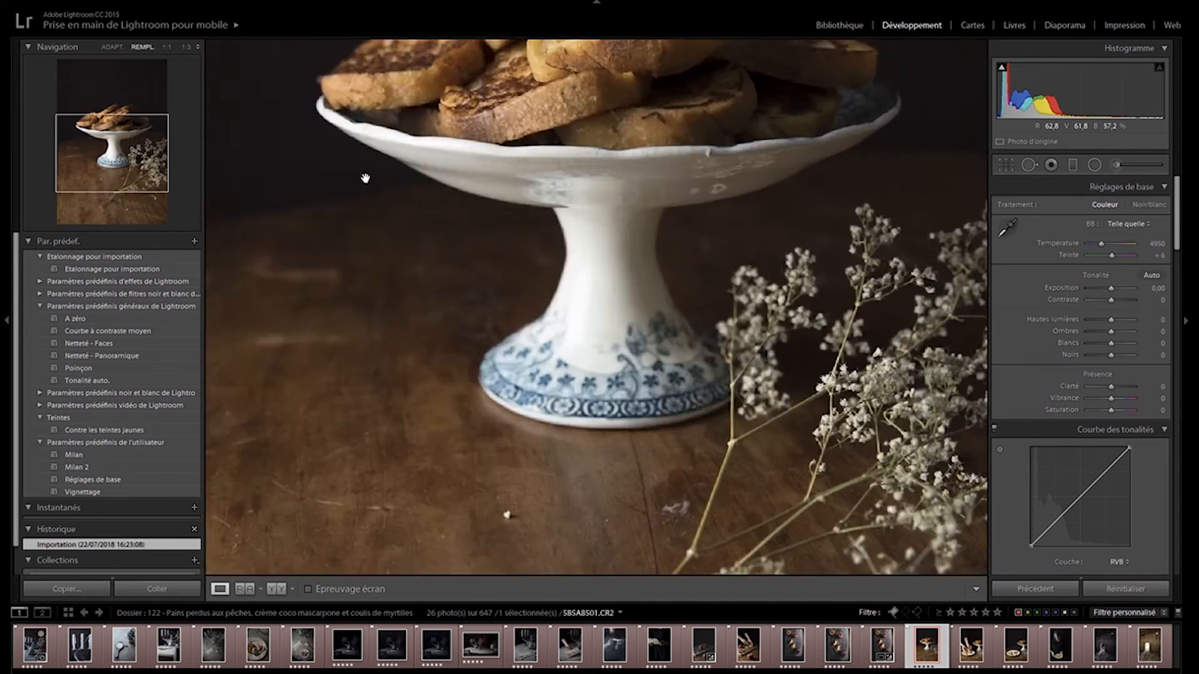
{"action": "left_click", "coordinate": [113, 47]}
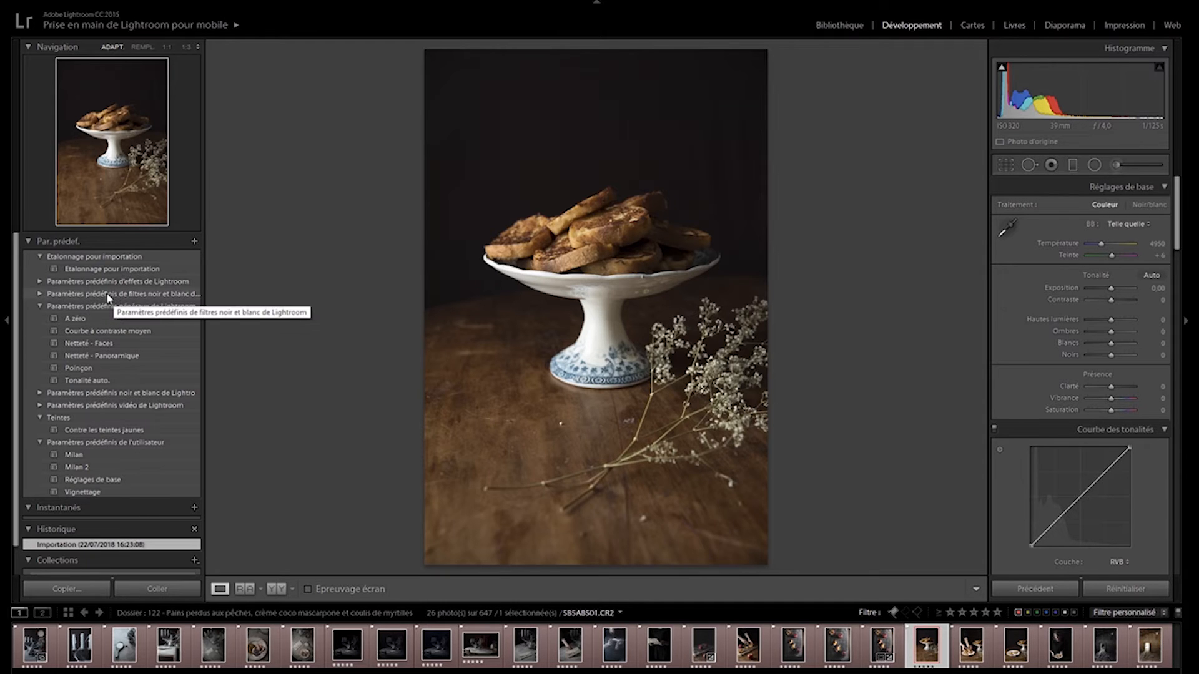
Step: Try the presets Etalonnage pour importation, Netteté - Panoramique, Contre les teintes jaunes and Milan on the photo
{"action": "left_click", "coordinate": [97, 269]}
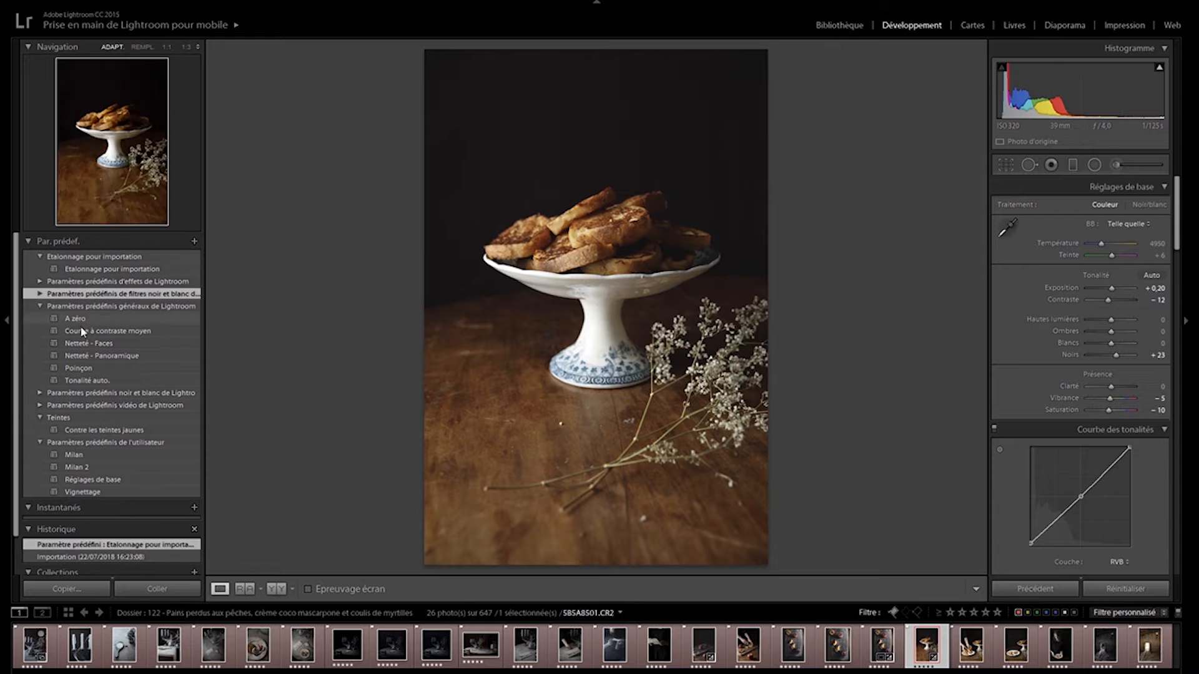
{"action": "left_click", "coordinate": [89, 356]}
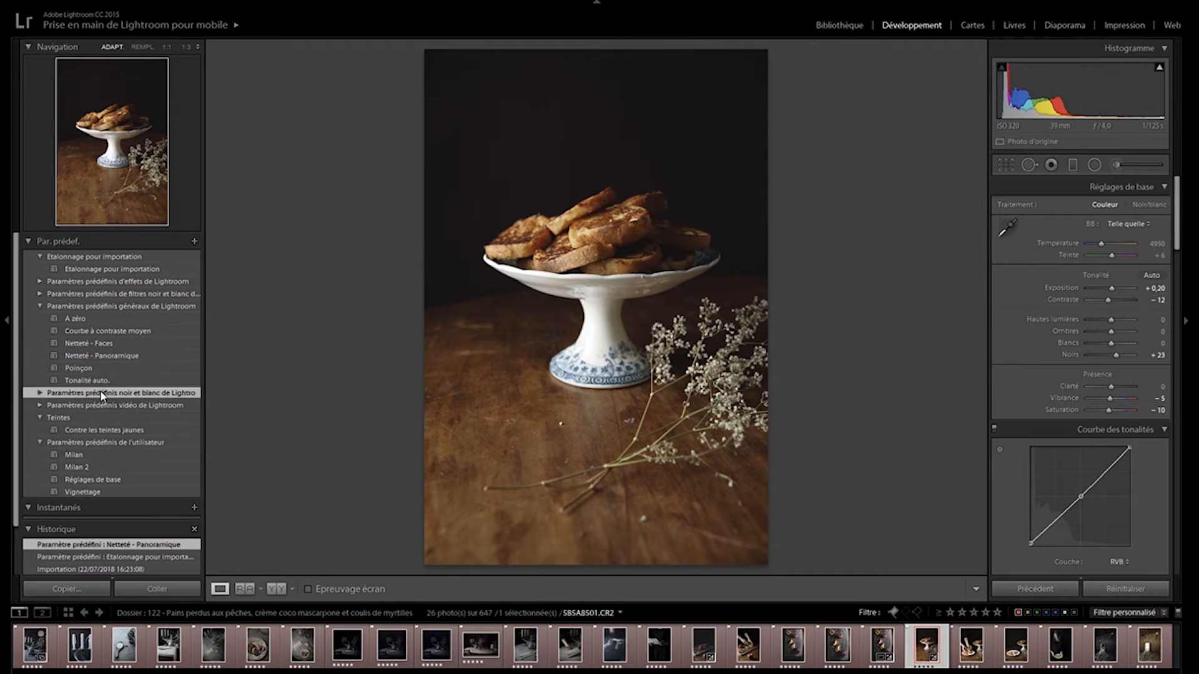
{"action": "left_click", "coordinate": [84, 427]}
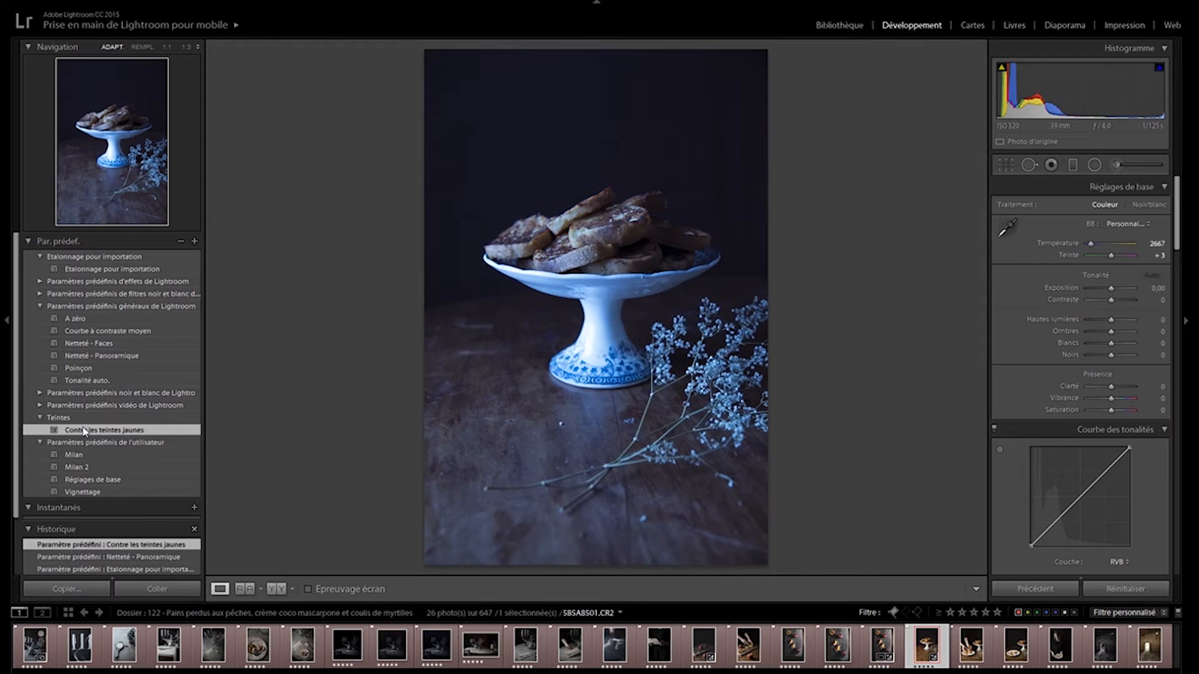
{"action": "left_click", "coordinate": [77, 455]}
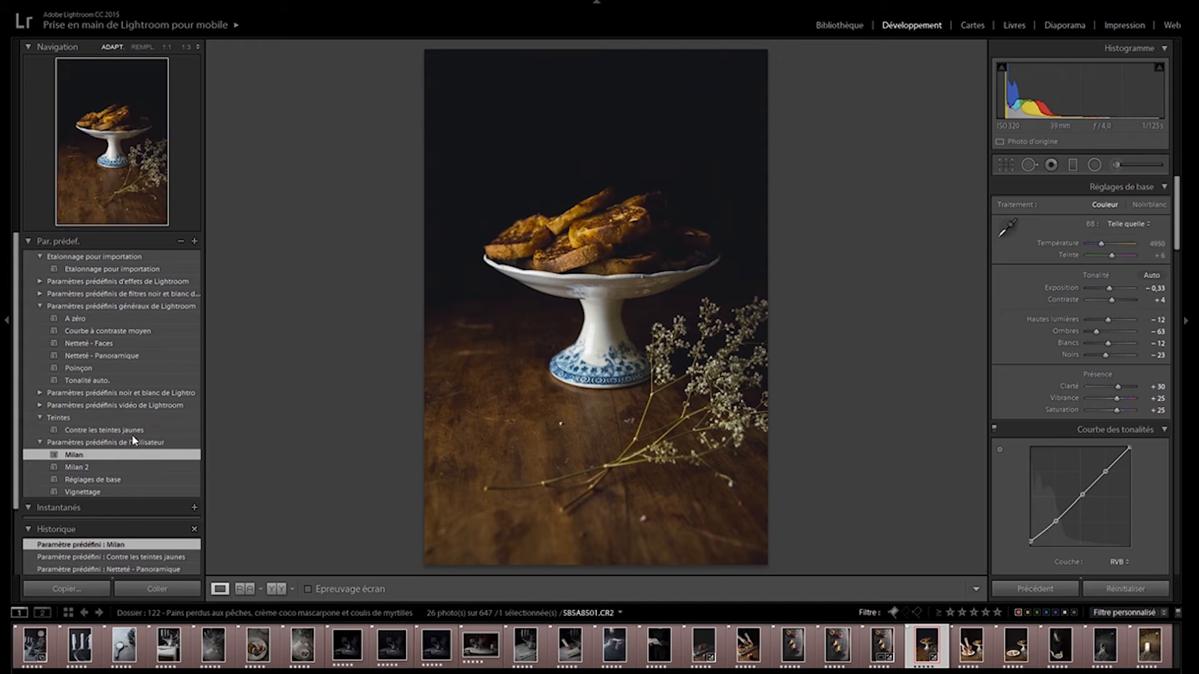
Step: Restore the photo to its Importation state in the history
{"action": "scroll", "coordinate": [150, 437], "scroll_direction": "down", "scroll_amount": 2}
{"action": "scroll", "coordinate": [148, 432], "scroll_direction": "down", "scroll_amount": 2}
{"action": "left_click", "coordinate": [94, 513]}
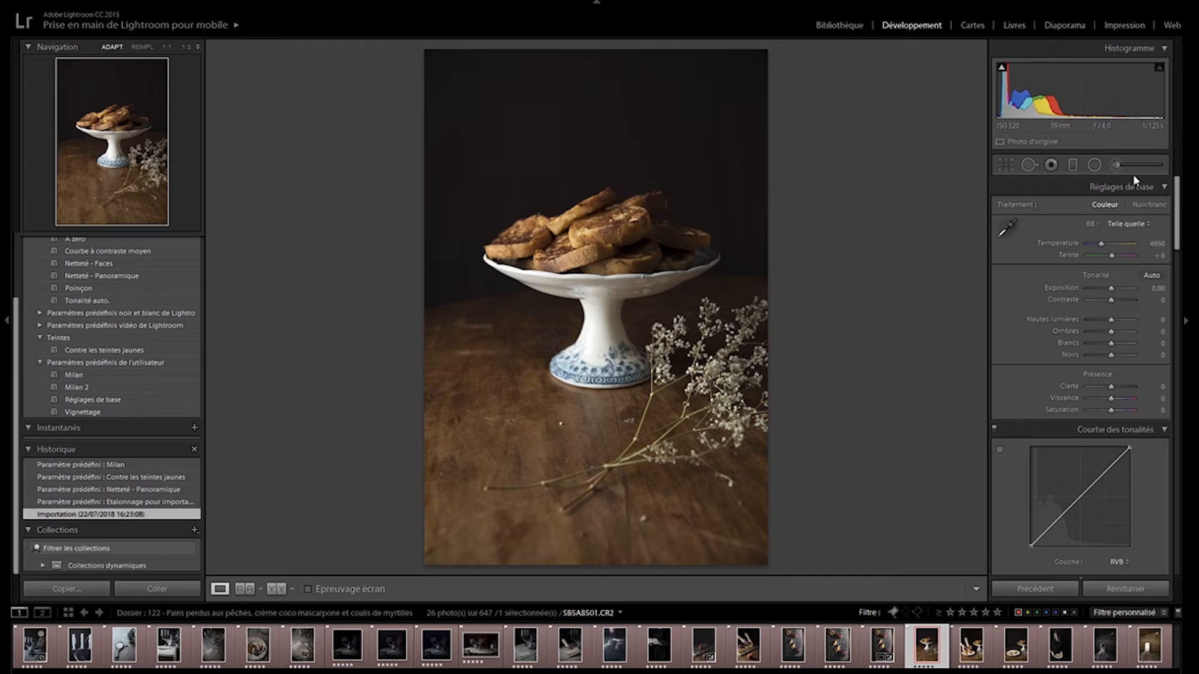
Step: Crop the photo slightly tighter around the cake stand and flowers, keeping the original aspect ratio
{"action": "left_click", "coordinate": [1003, 165]}
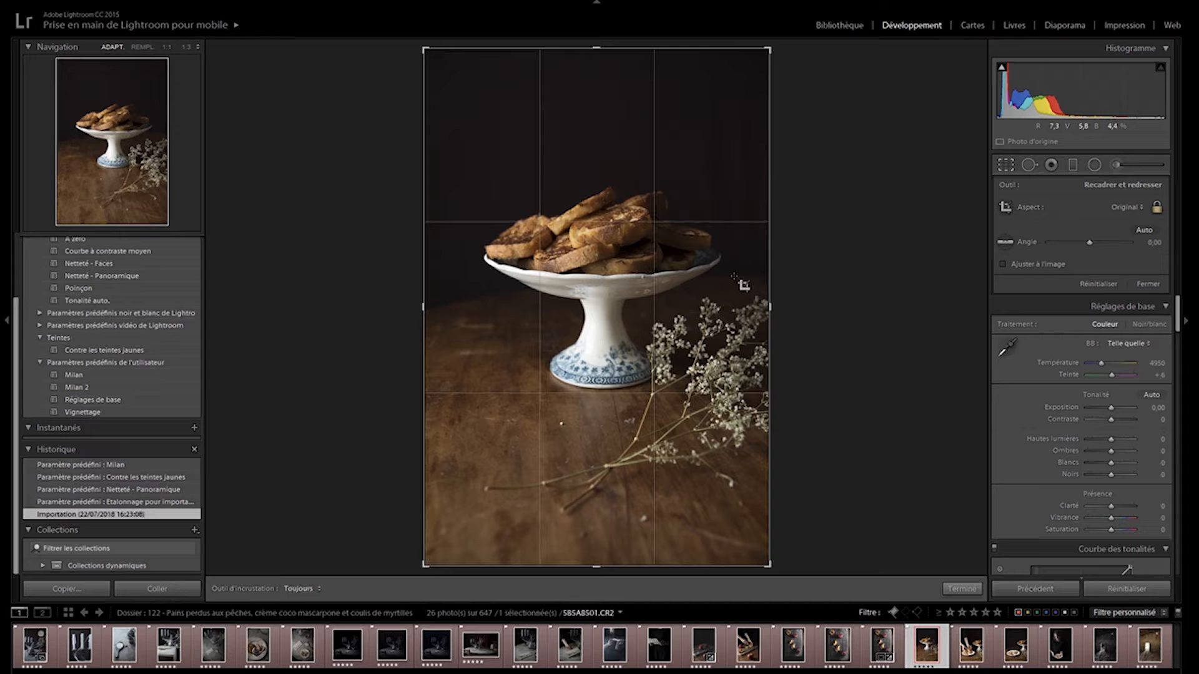
{"action": "left_click_drag", "start_coordinate": [425, 47], "coordinate": [437, 59]}
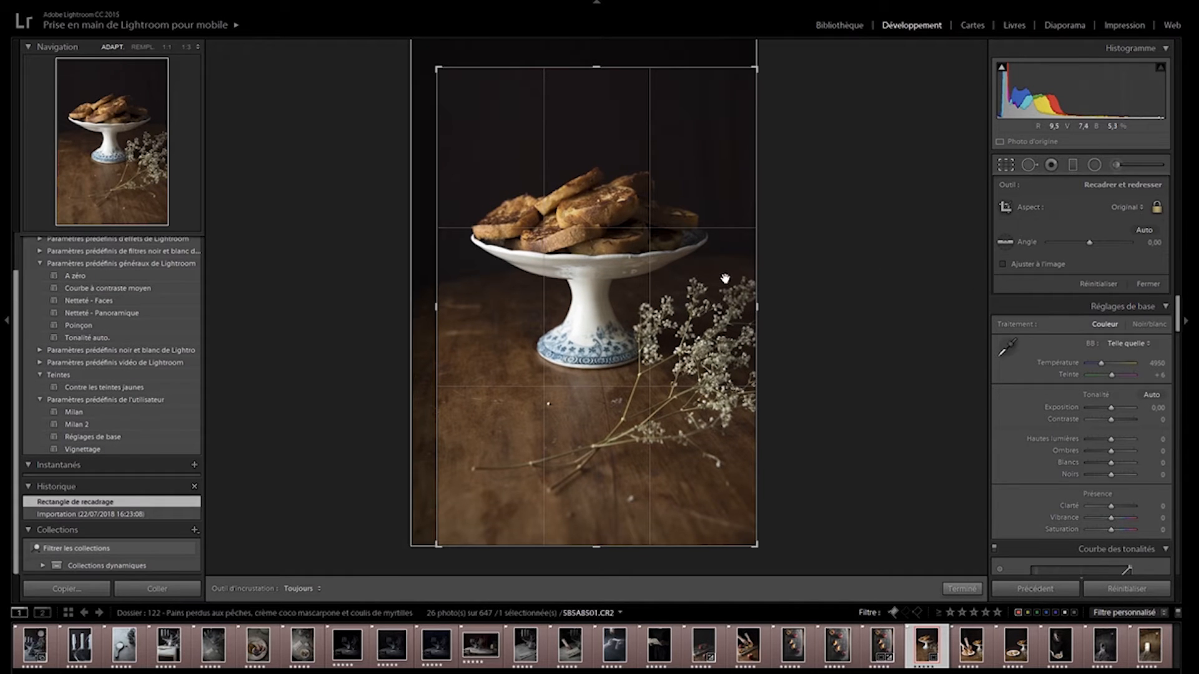
{"action": "key", "text": "Return"}
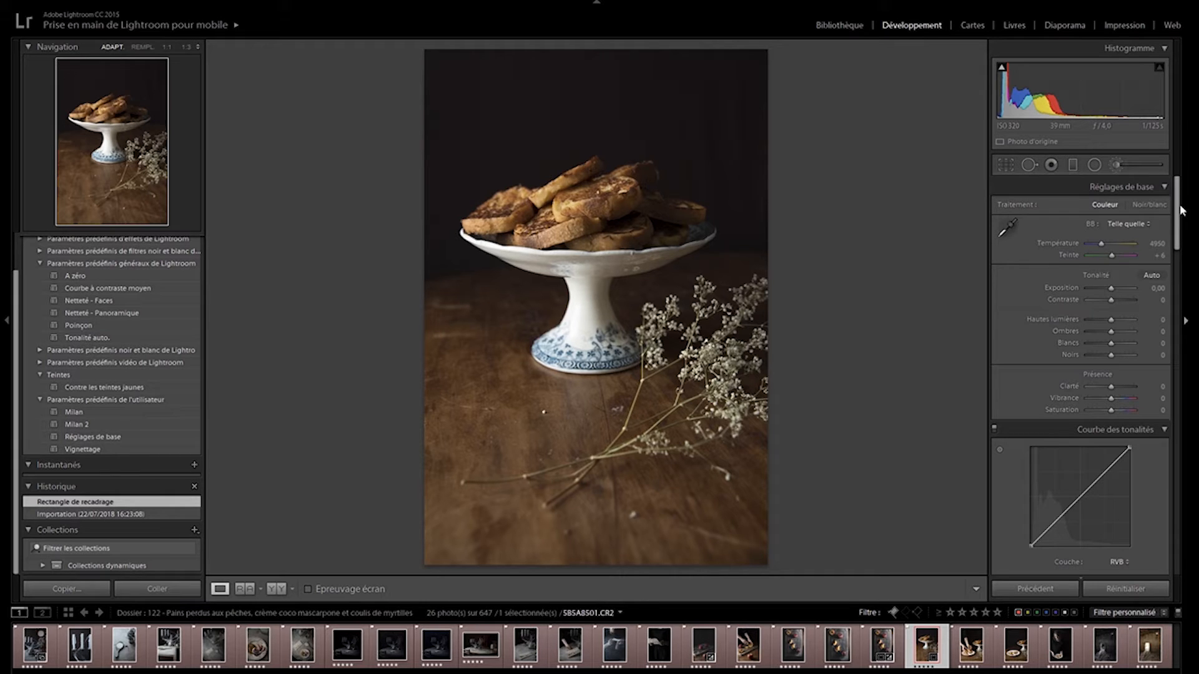
Step: Set a custom white balance by sampling the white porcelain of the cake stand just below the plate
{"action": "left_click_drag", "start_coordinate": [1179, 195], "coordinate": [1180, 193]}
{"action": "left_click_drag", "start_coordinate": [1180, 207], "coordinate": [1180, 205]}
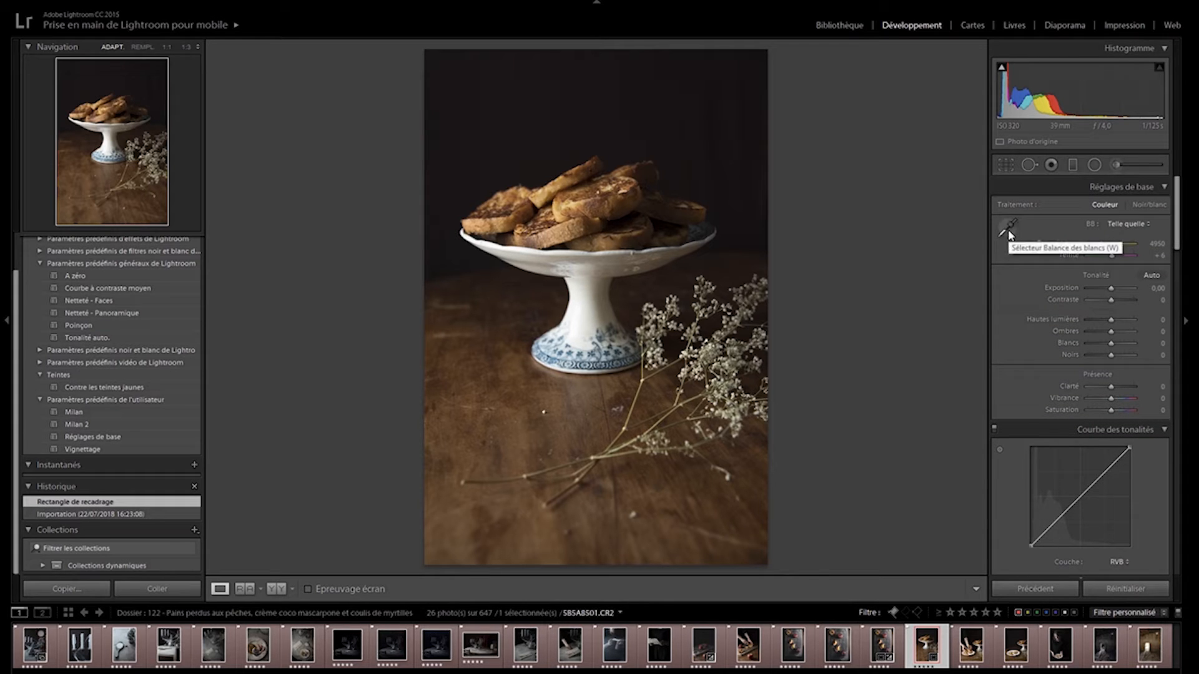
{"action": "left_click", "coordinate": [1009, 228]}
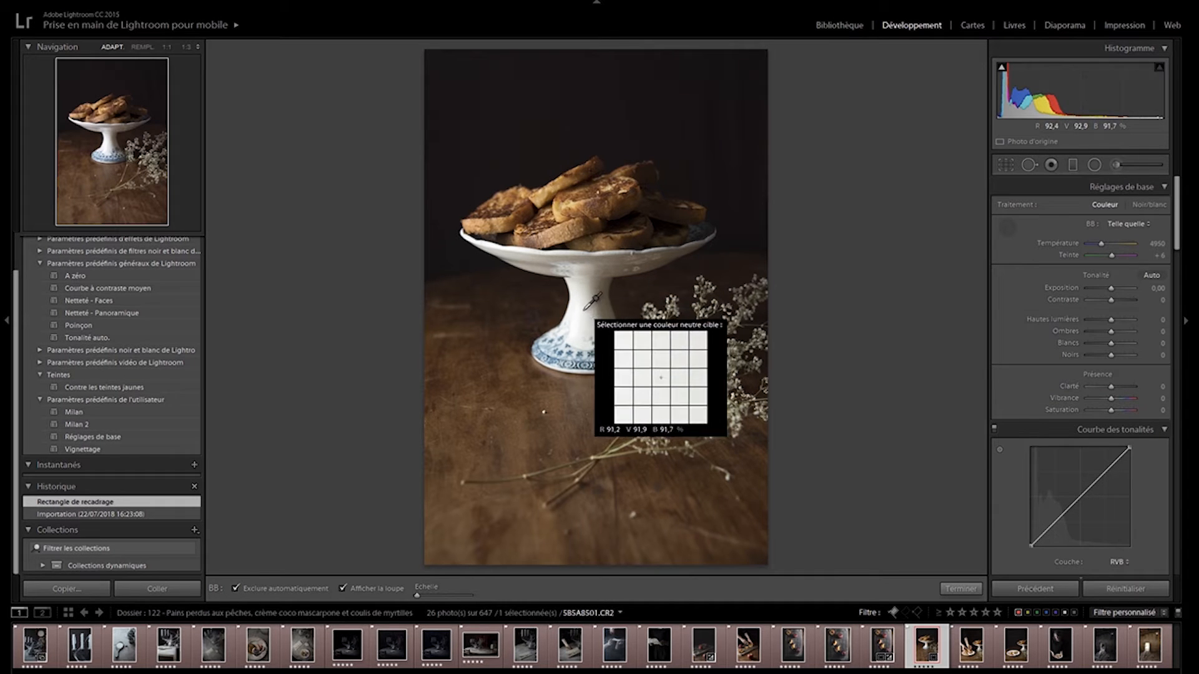
{"action": "left_click", "coordinate": [588, 270]}
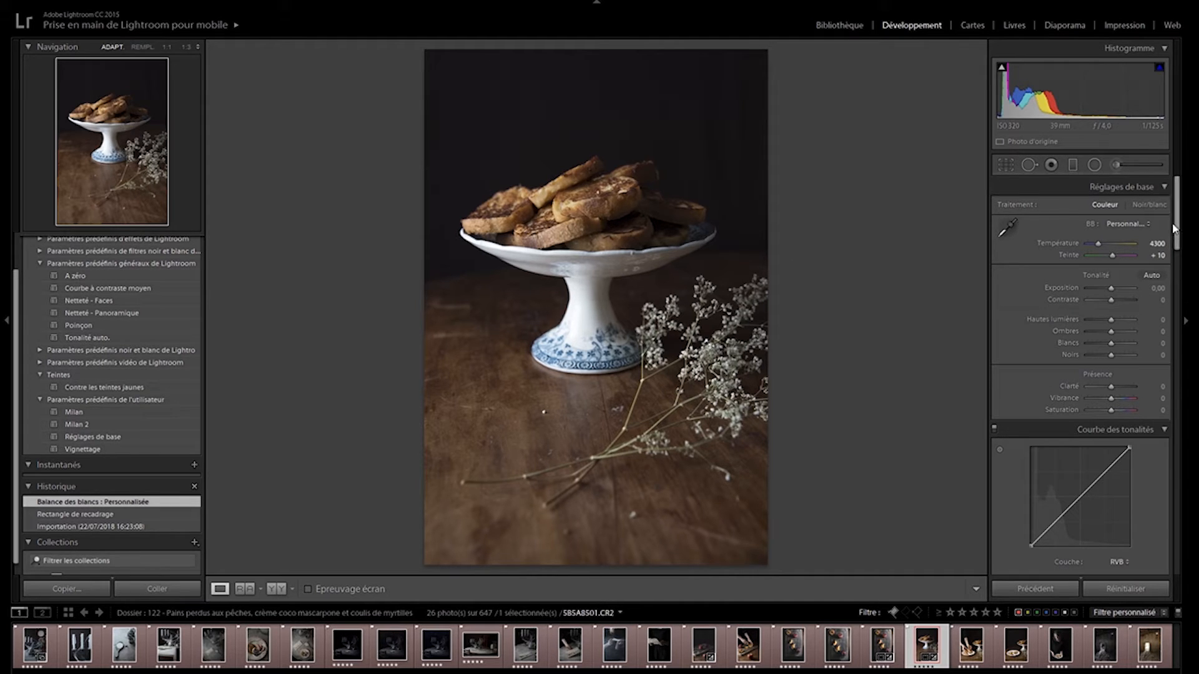
Step: Set the exposure to -0.73 and the contrast to +23
{"action": "scroll", "coordinate": [1177, 240], "scroll_direction": "down", "scroll_amount": 2}
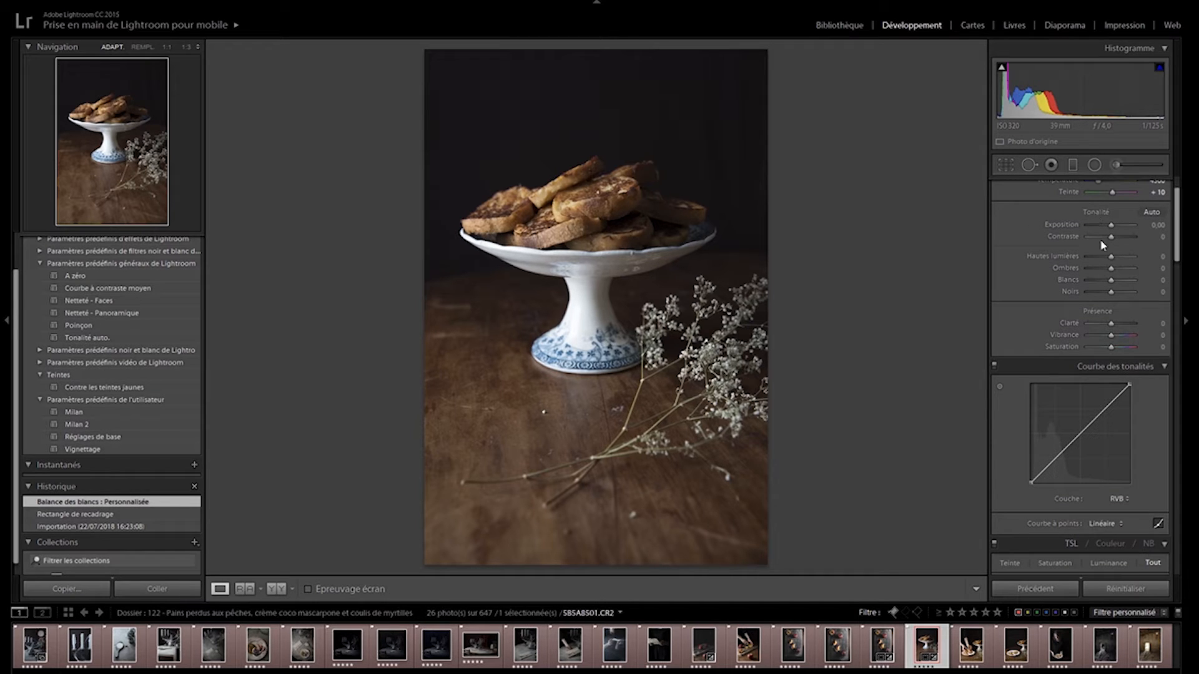
{"action": "mouse_move", "coordinate": [1111, 227]}
{"action": "left_mouse_down"}
{"action": "mouse_move", "coordinate": [1099, 230]}
{"action": "mouse_move", "coordinate": [1111, 229]}
{"action": "left_mouse_up"}
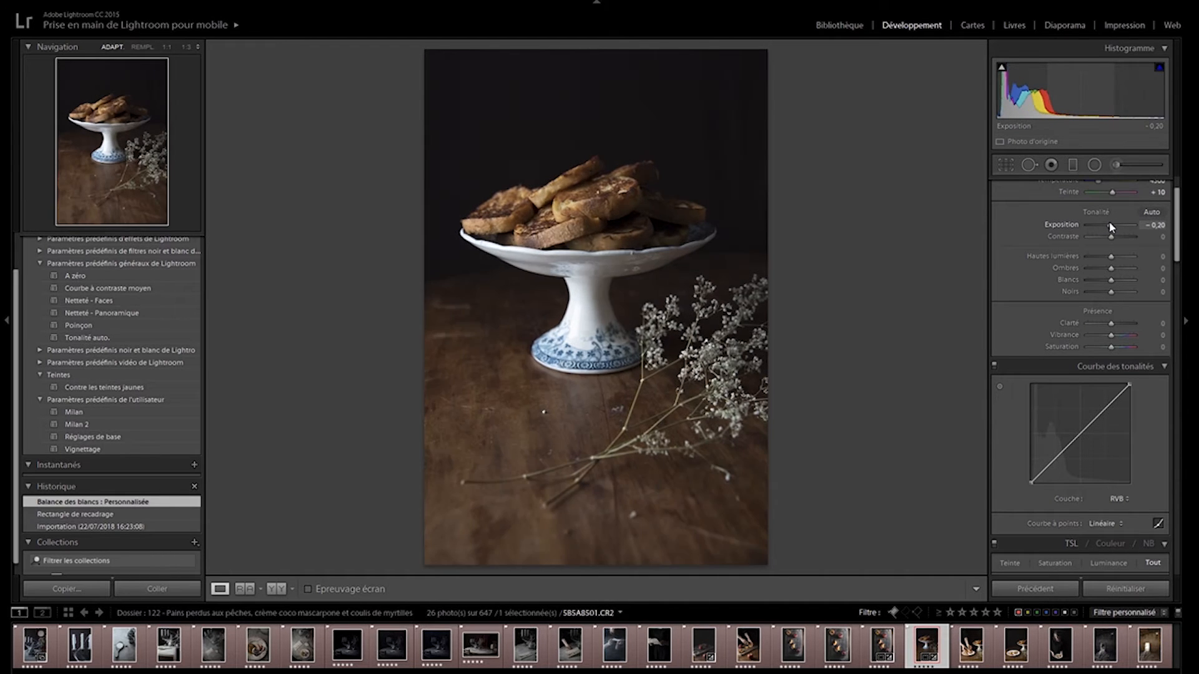
{"action": "left_click_drag", "start_coordinate": [1109, 222], "coordinate": [1106, 223]}
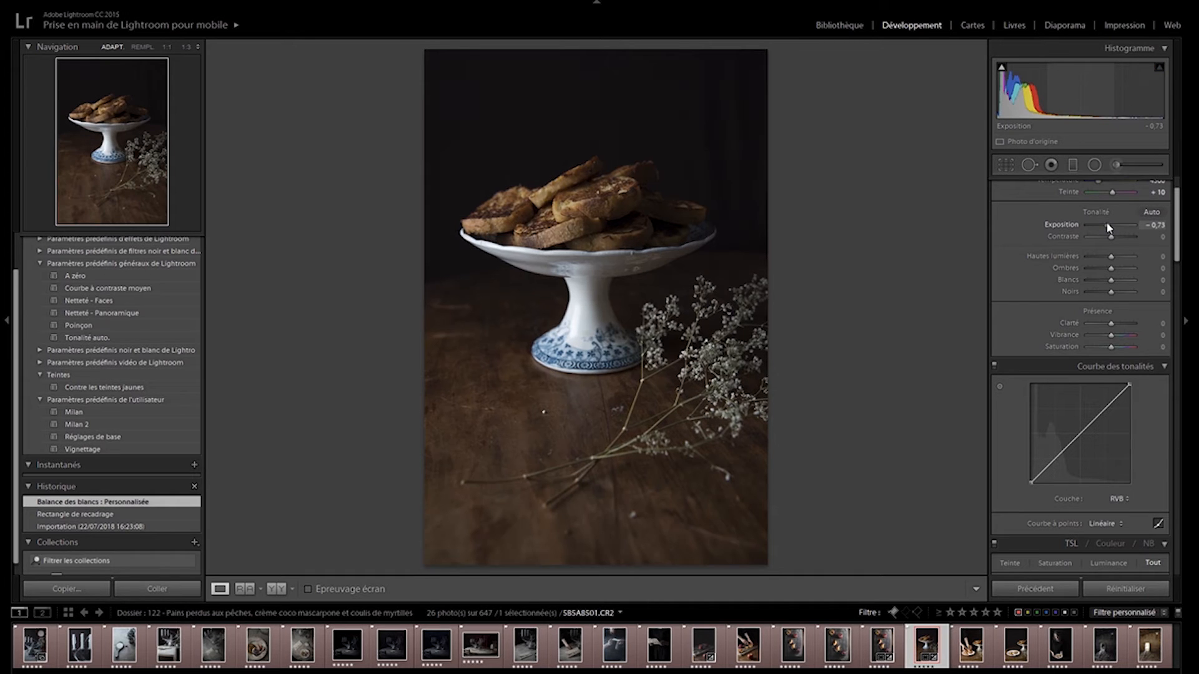
{"action": "left_click_drag", "start_coordinate": [1113, 237], "coordinate": [1117, 241]}
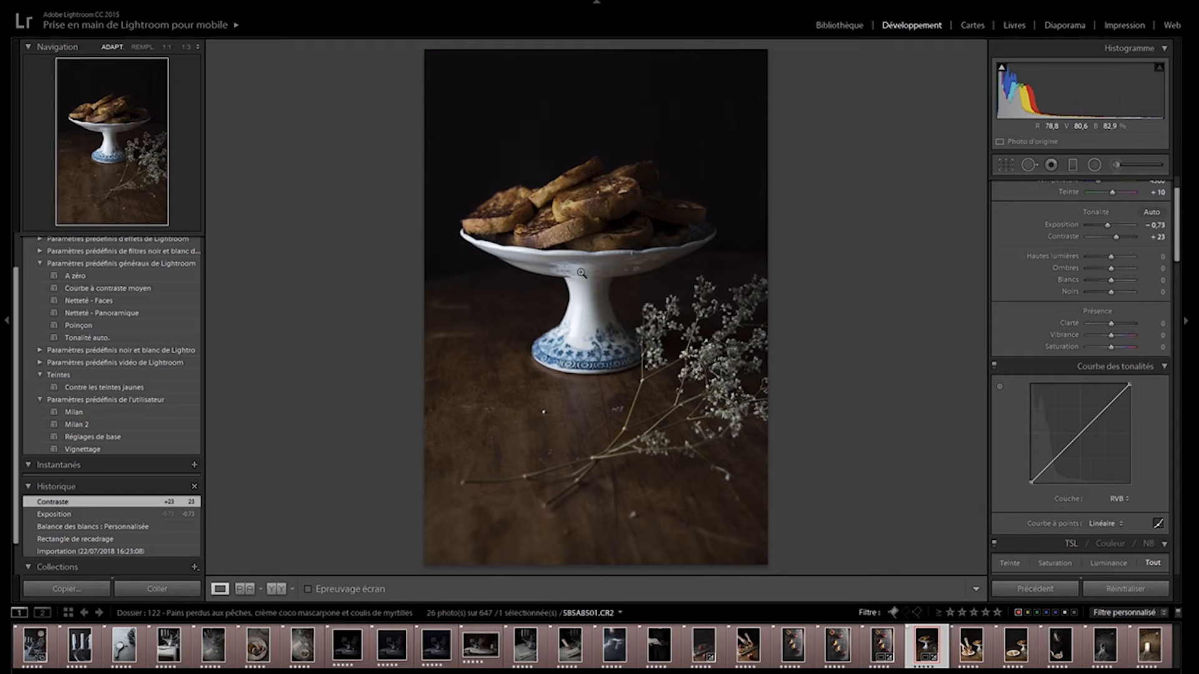
Step: Set the highlights to +17, the shadows to -33 and the whites to +20
{"action": "mouse_move", "coordinate": [1111, 260]}
{"action": "left_mouse_down"}
{"action": "mouse_move", "coordinate": [1131, 256]}
{"action": "mouse_move", "coordinate": [1105, 271]}
{"action": "mouse_move", "coordinate": [1130, 271]}
{"action": "mouse_move", "coordinate": [1094, 284]}
{"action": "mouse_move", "coordinate": [1139, 282]}
{"action": "mouse_move", "coordinate": [1100, 293]}
{"action": "mouse_move", "coordinate": [1131, 279]}
{"action": "mouse_move", "coordinate": [1111, 279]}
{"action": "left_mouse_up"}
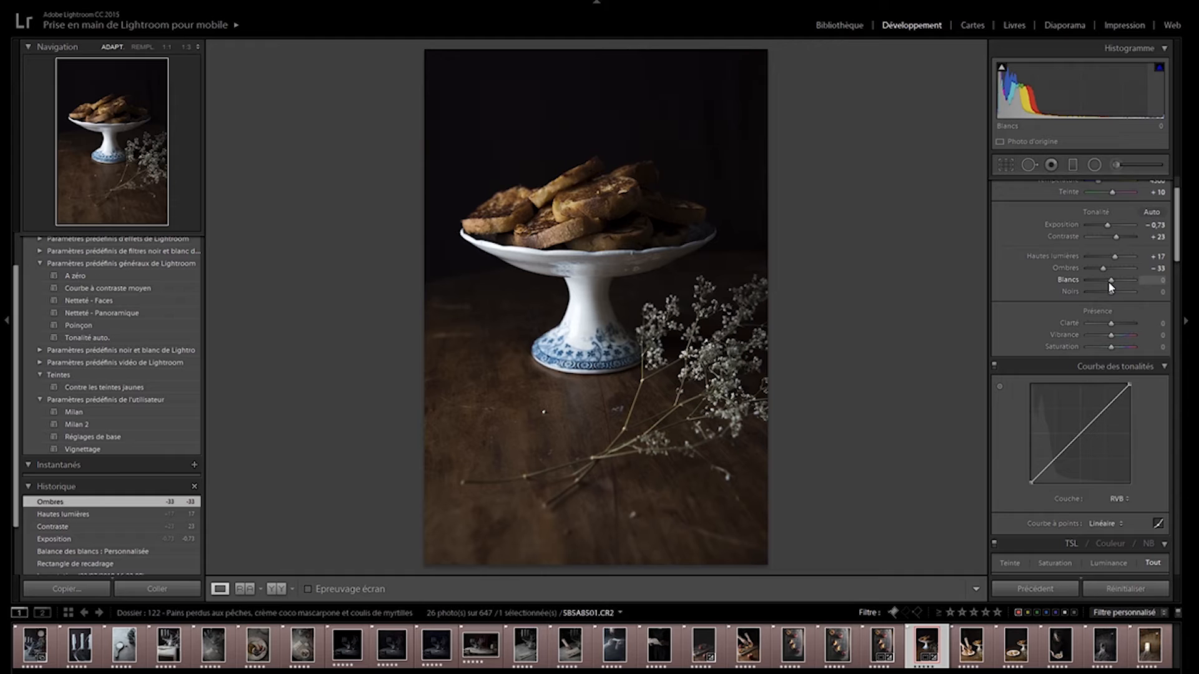
{"action": "mouse_move", "coordinate": [1108, 288]}
{"action": "left_mouse_down"}
{"action": "mouse_move", "coordinate": [1099, 285]}
{"action": "mouse_move", "coordinate": [1117, 286]}
{"action": "left_mouse_up"}
{"action": "left_click_drag", "start_coordinate": [1113, 281], "coordinate": [1112, 281]}
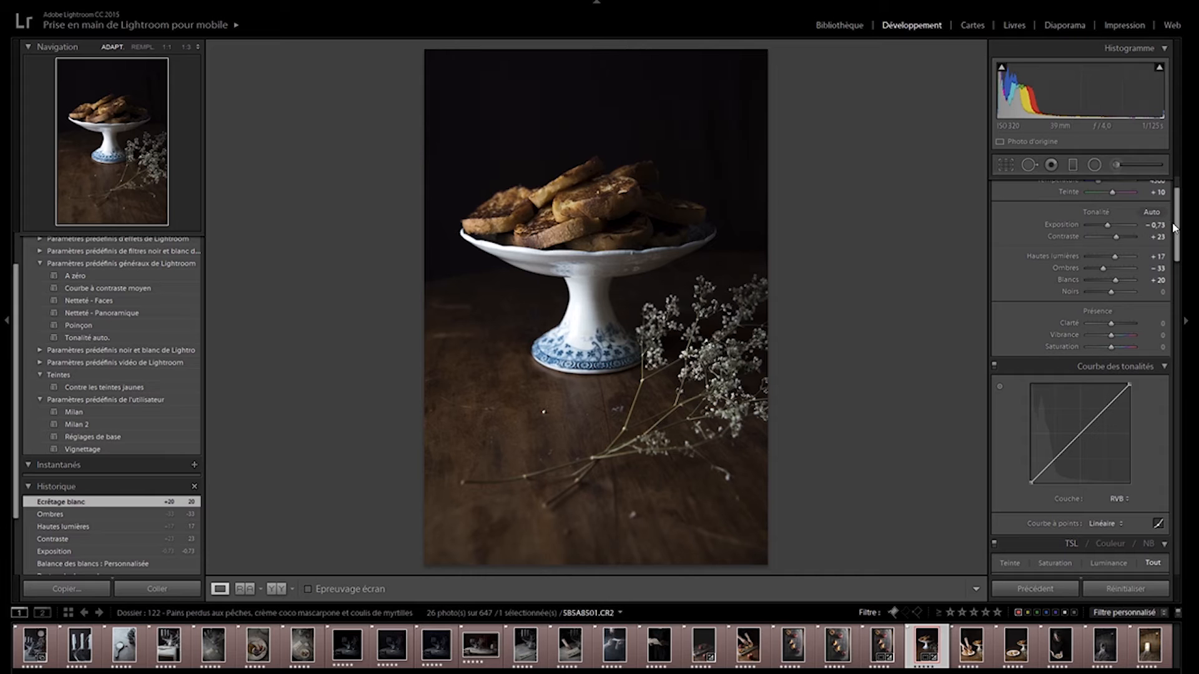
Step: Set the clarity to +39, the vibrance to -15 and the saturation to +4
{"action": "left_click_drag", "start_coordinate": [1178, 219], "coordinate": [1178, 224]}
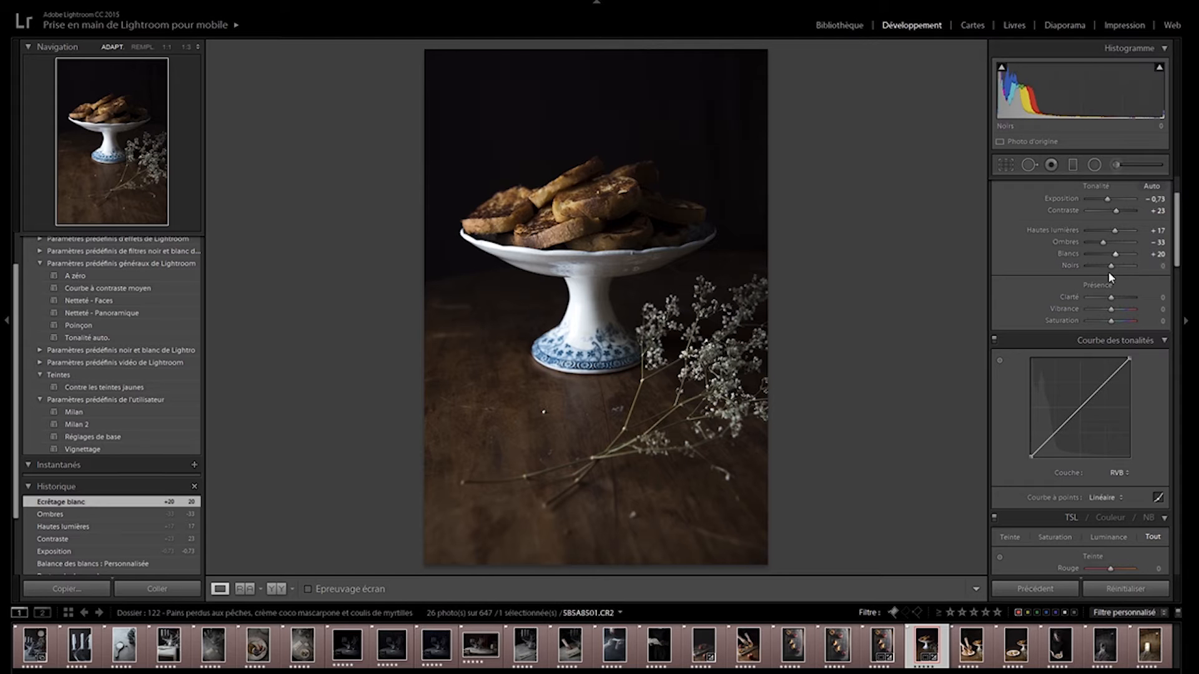
{"action": "left_click_drag", "start_coordinate": [1111, 268], "coordinate": [1112, 272]}
{"action": "mouse_move", "coordinate": [1112, 300]}
{"action": "left_mouse_down"}
{"action": "mouse_move", "coordinate": [1140, 302]}
{"action": "mouse_move", "coordinate": [1085, 308]}
{"action": "mouse_move", "coordinate": [1122, 310]}
{"action": "left_mouse_up"}
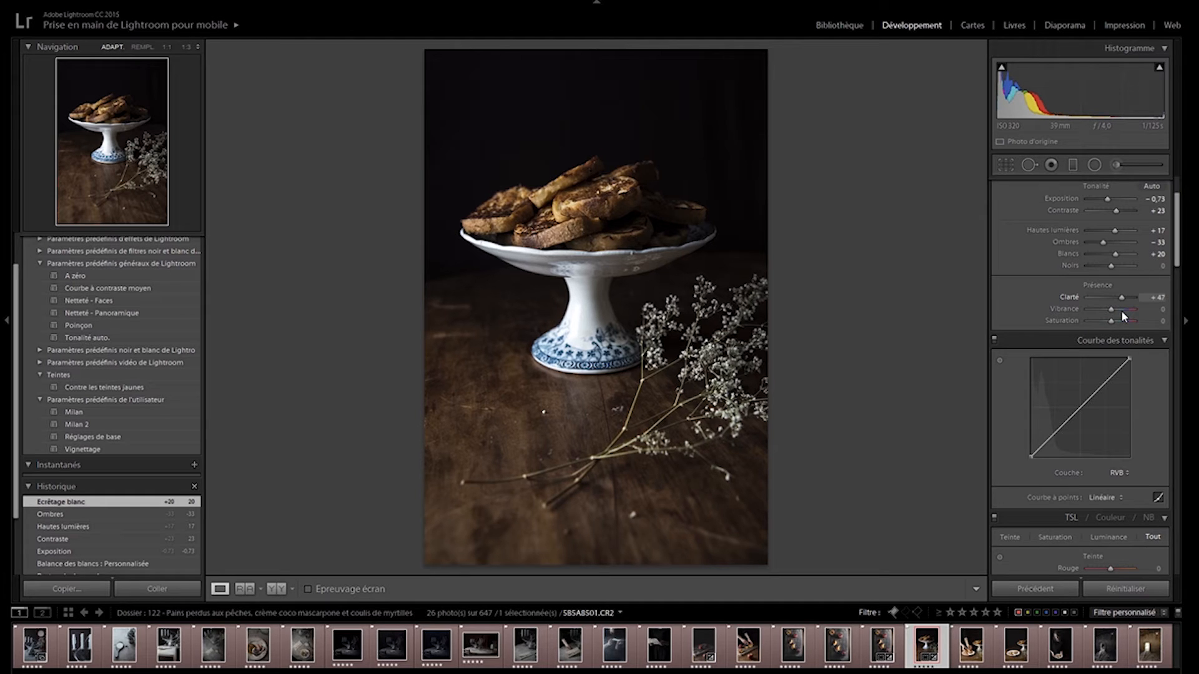
{"action": "left_click_drag", "start_coordinate": [1121, 315], "coordinate": [1121, 318]}
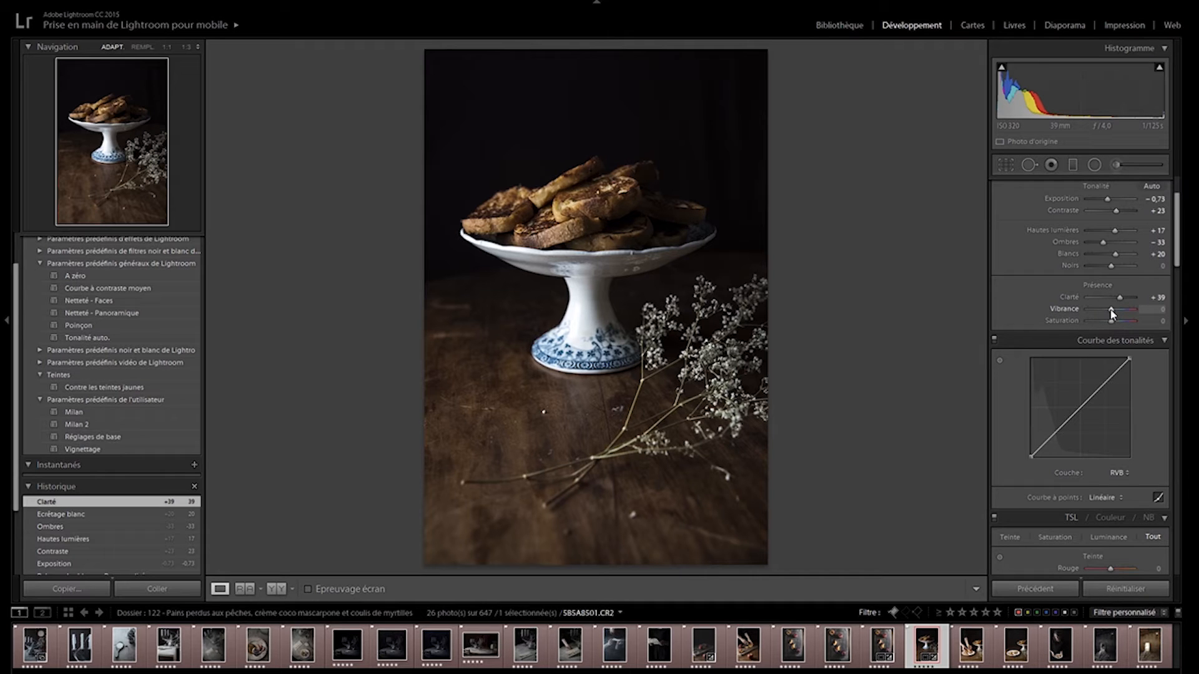
{"action": "mouse_move", "coordinate": [1118, 309]}
{"action": "left_mouse_down"}
{"action": "mouse_move", "coordinate": [1103, 307]}
{"action": "mouse_move", "coordinate": [1112, 324]}
{"action": "left_mouse_up"}
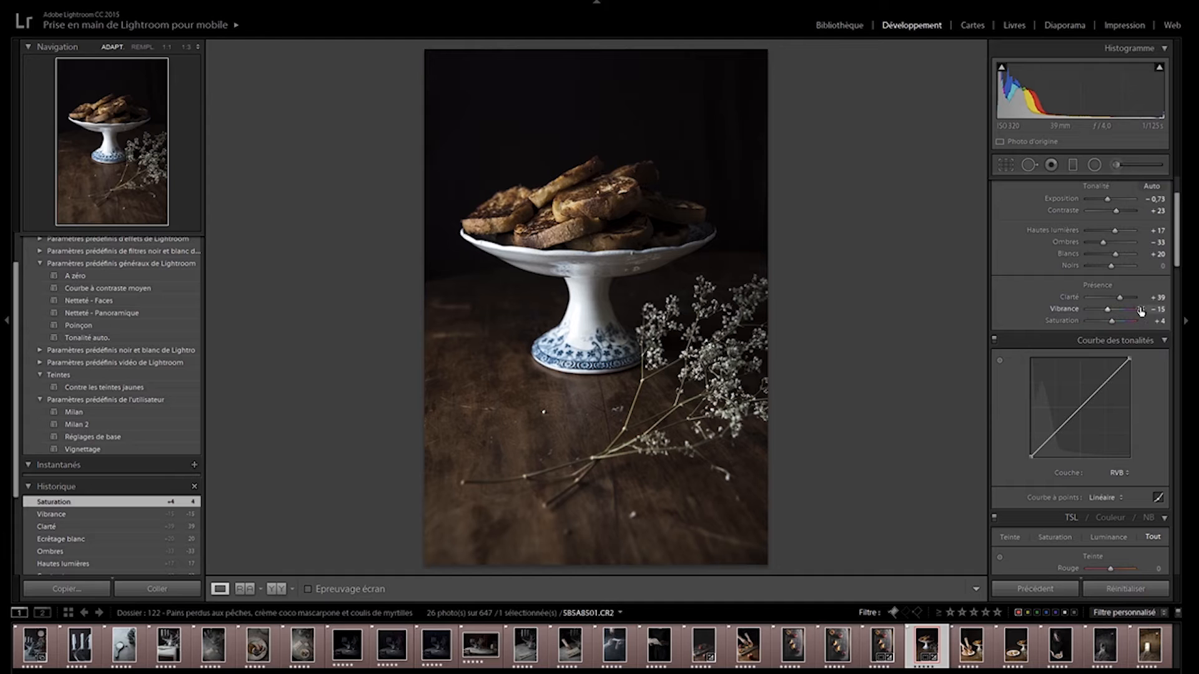
Step: Add control points in the highlights, shadows and midtones of the RGB tone curve
{"action": "scroll", "coordinate": [1172, 240], "scroll_direction": "down", "scroll_amount": 4}
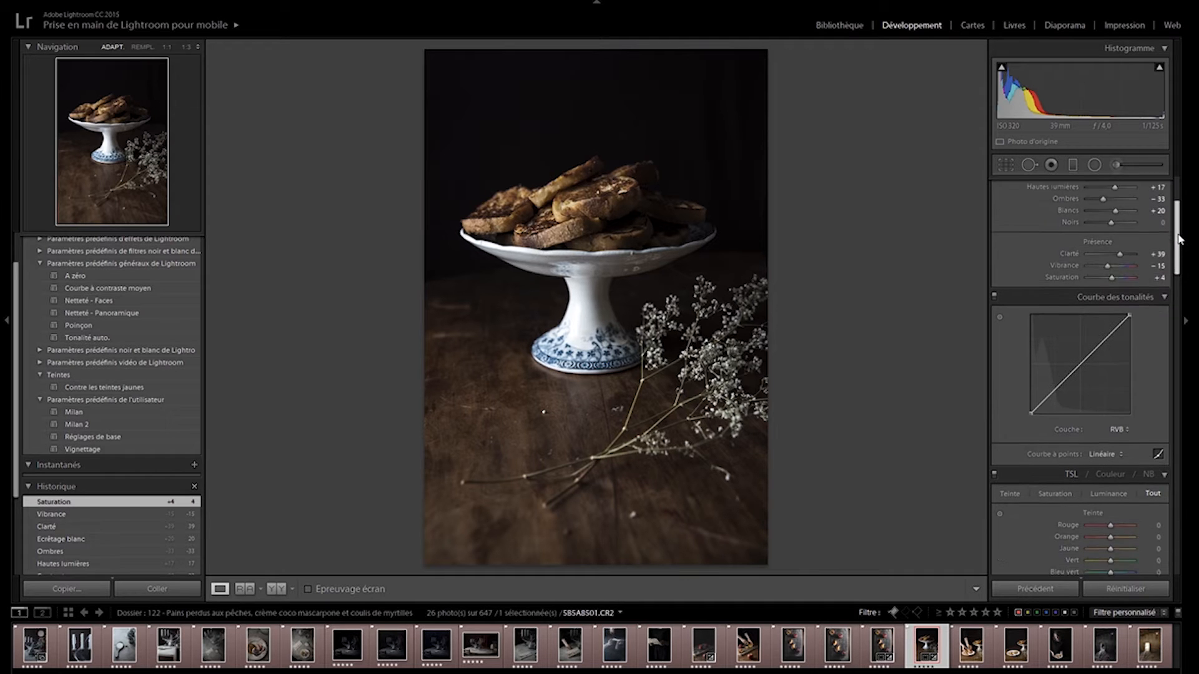
{"action": "scroll", "coordinate": [1181, 244], "scroll_direction": "up", "scroll_amount": 1}
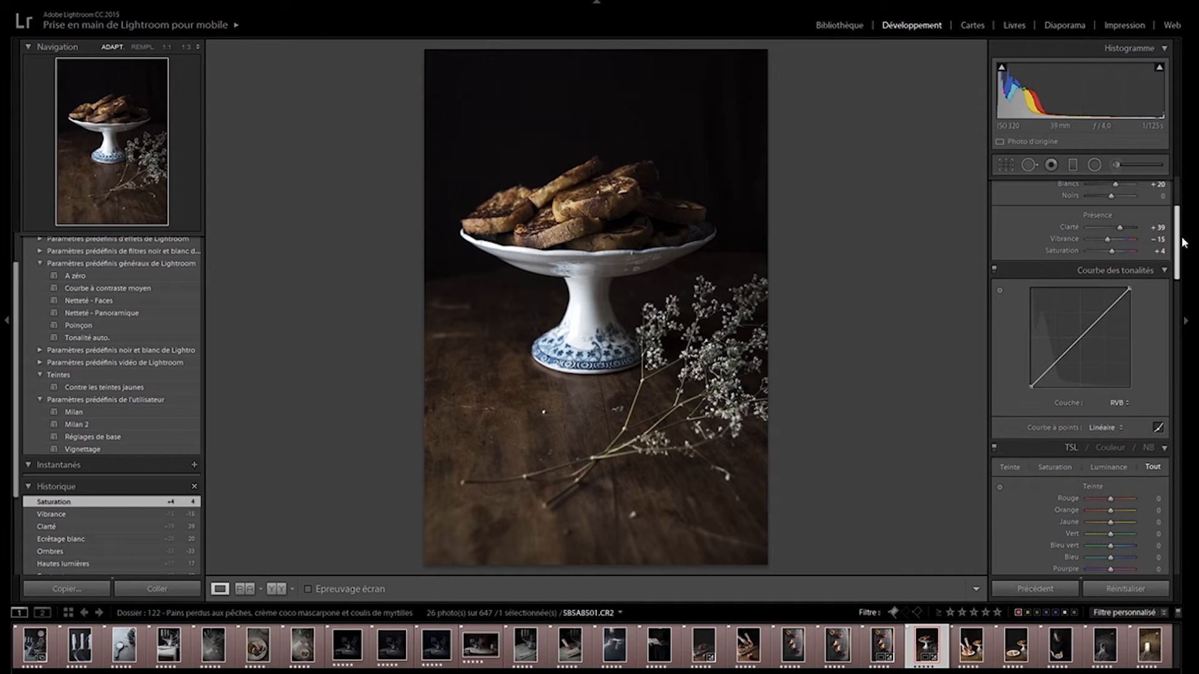
{"action": "scroll", "coordinate": [1181, 242], "scroll_direction": "up", "scroll_amount": 3}
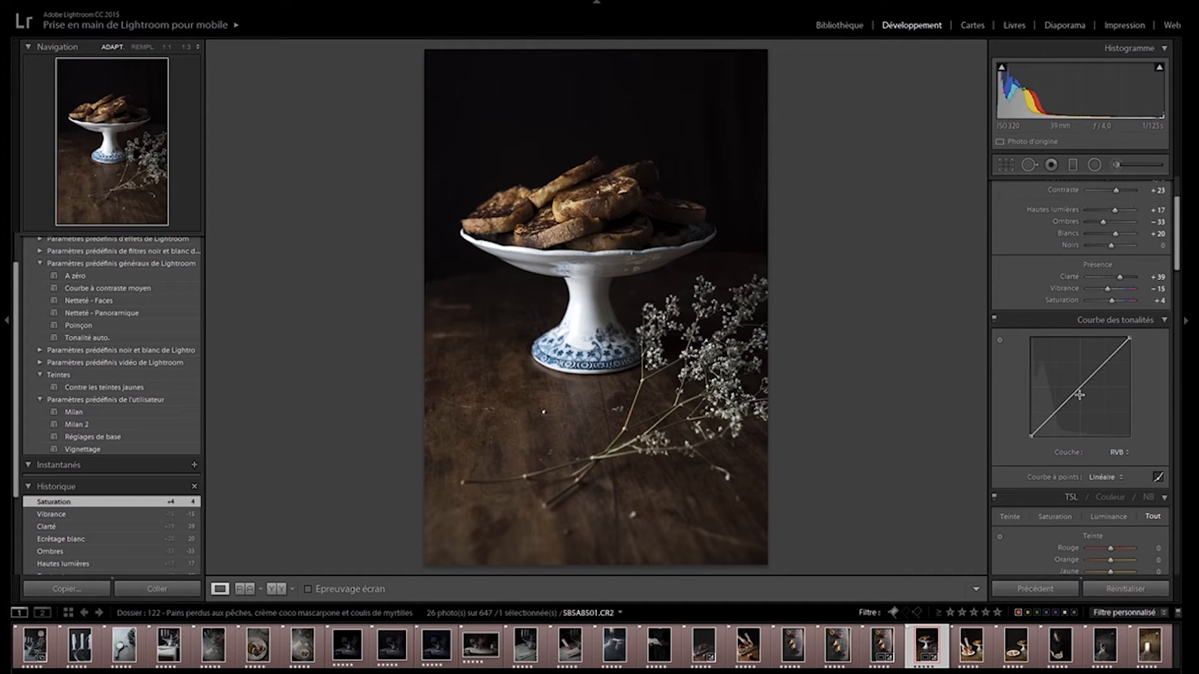
{"action": "left_click", "coordinate": [1122, 345]}
{"action": "left_click_drag", "start_coordinate": [1122, 346], "coordinate": [1126, 342]}
{"action": "left_click_drag", "start_coordinate": [1038, 425], "coordinate": [1040, 425]}
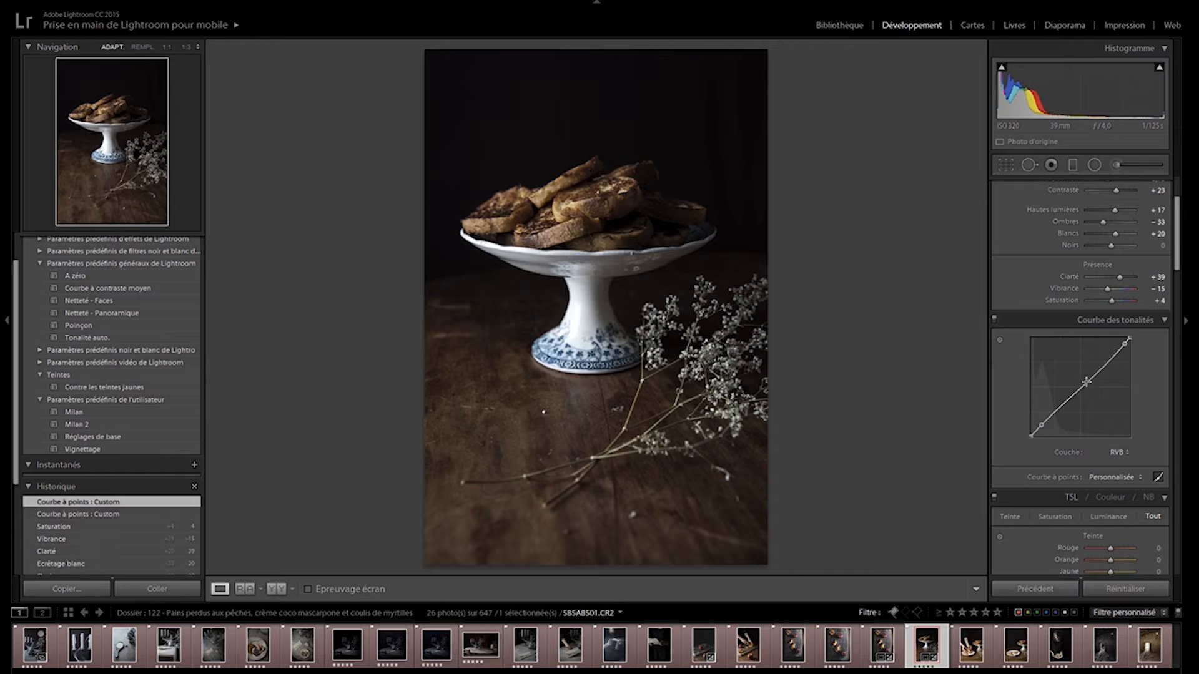
{"action": "left_click", "coordinate": [1081, 388]}
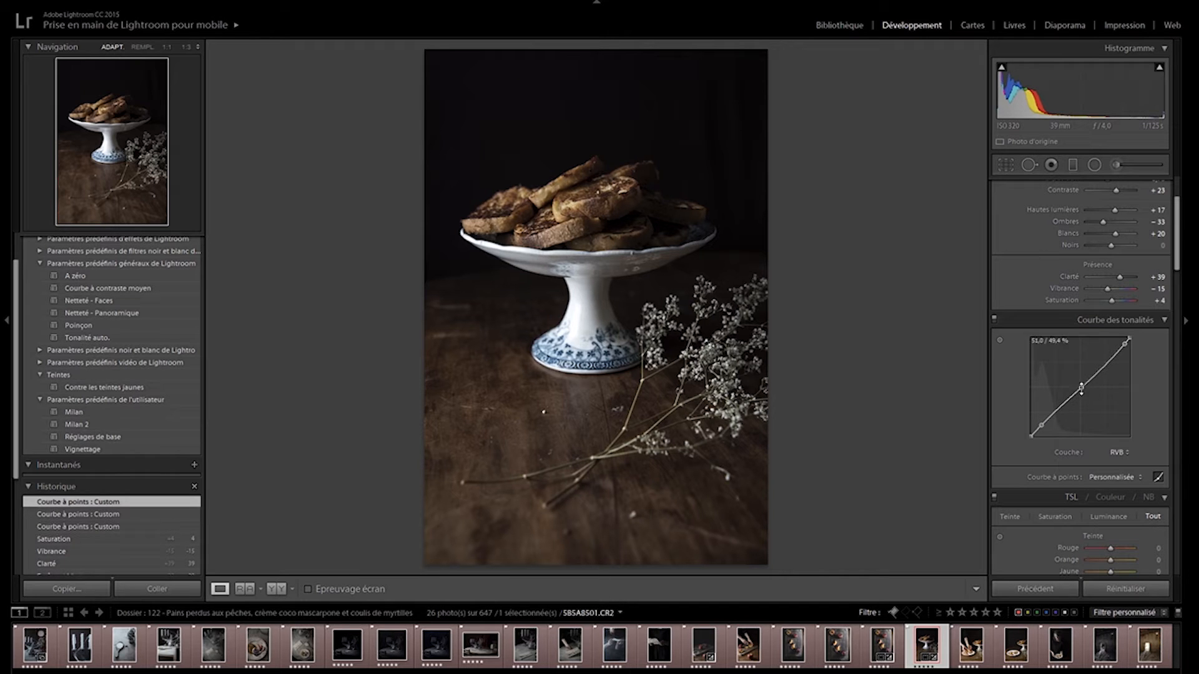
Step: Delete the highlight control point from the tone curve and adjust the midtone point close to the diagonal
{"action": "mouse_move", "coordinate": [1126, 342]}
{"action": "left_mouse_down"}
{"action": "mouse_move", "coordinate": [1120, 384]}
{"action": "mouse_move", "coordinate": [1087, 375]}
{"action": "mouse_move", "coordinate": [1124, 374]}
{"action": "mouse_move", "coordinate": [1125, 346]}
{"action": "left_mouse_up"}
{"action": "right_click", "coordinate": [1127, 345]}
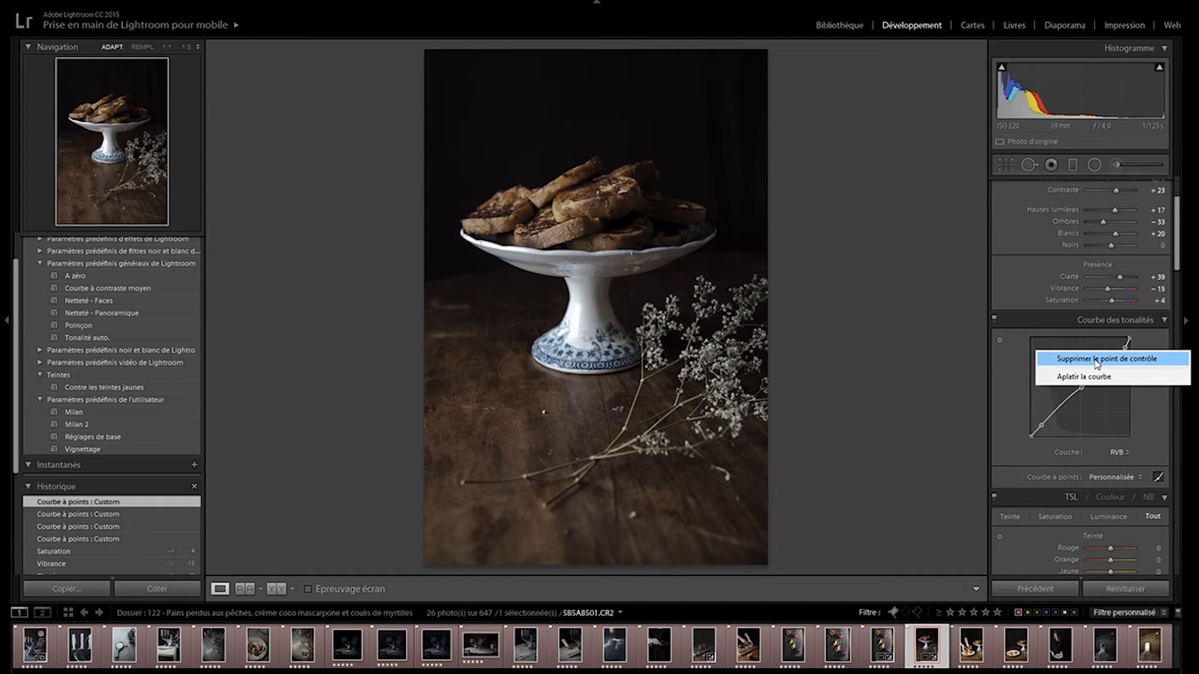
{"action": "left_click", "coordinate": [1096, 361]}
{"action": "left_click_drag", "start_coordinate": [1081, 387], "coordinate": [1081, 387]}
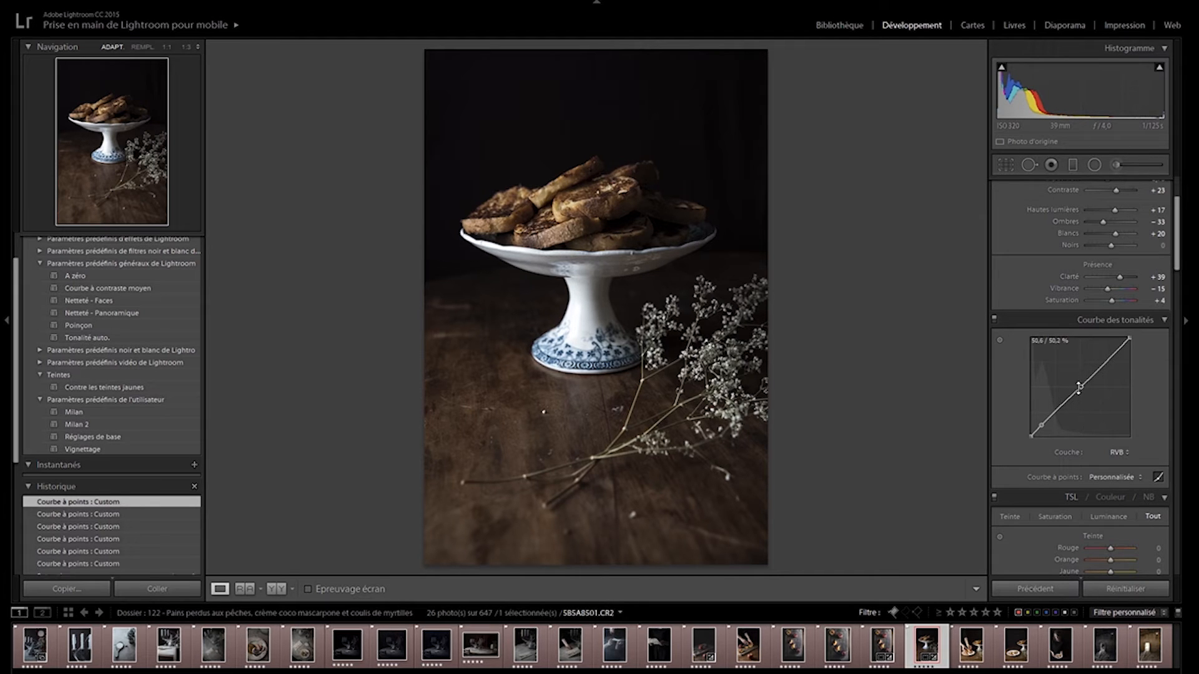
Step: Delete the shadow control point from the RGB tone curve and raise the curve's black end point slightly
{"action": "right_click", "coordinate": [1041, 426]}
{"action": "left_click", "coordinate": [1058, 436]}
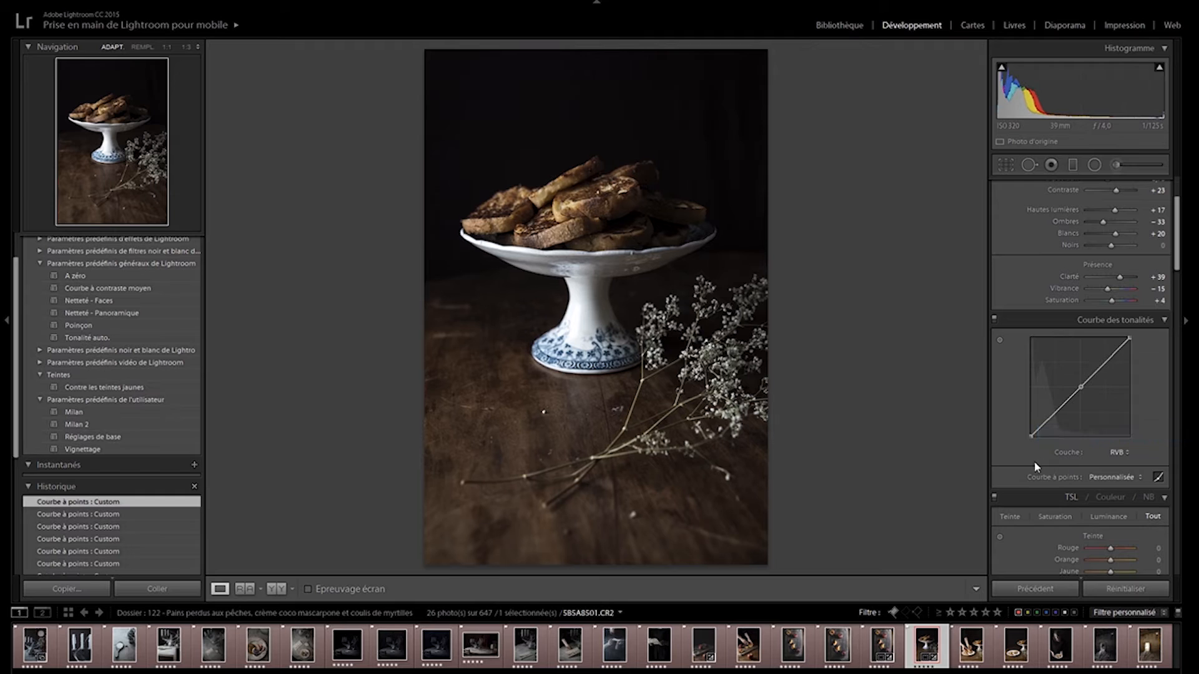
{"action": "left_click_drag", "start_coordinate": [1030, 433], "coordinate": [1030, 432]}
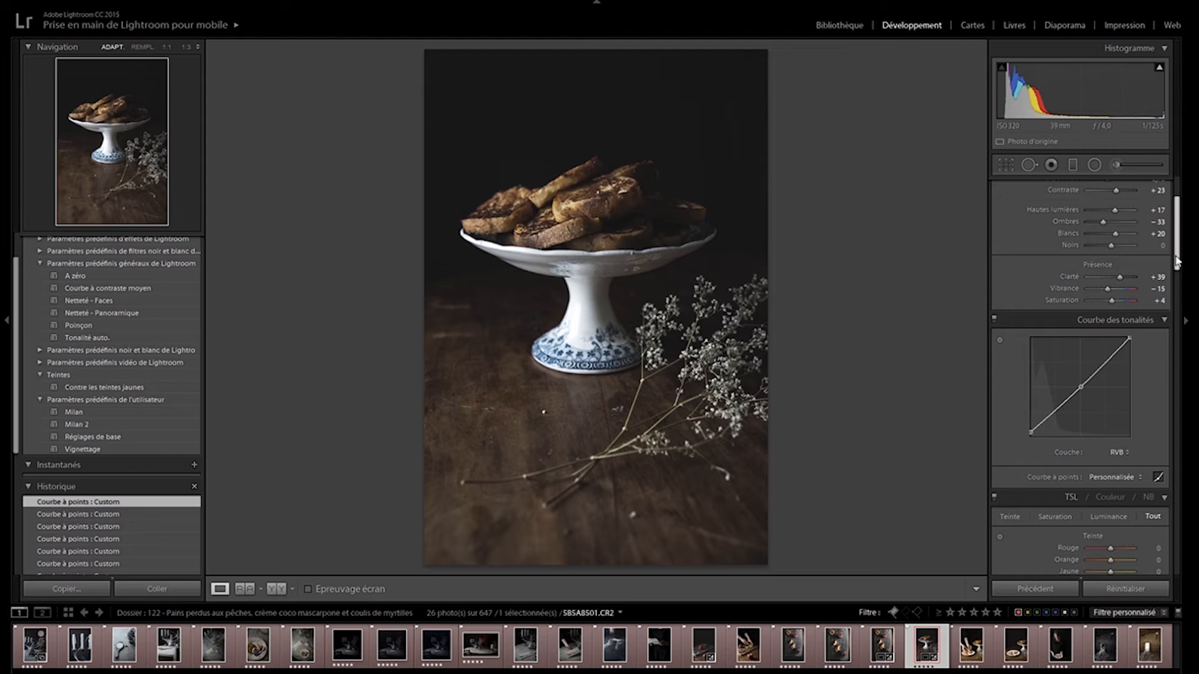
Step: Try the black-and-white treatment on the photo and return it to colour
{"action": "scroll", "coordinate": [1177, 254], "scroll_direction": "down", "scroll_amount": 2}
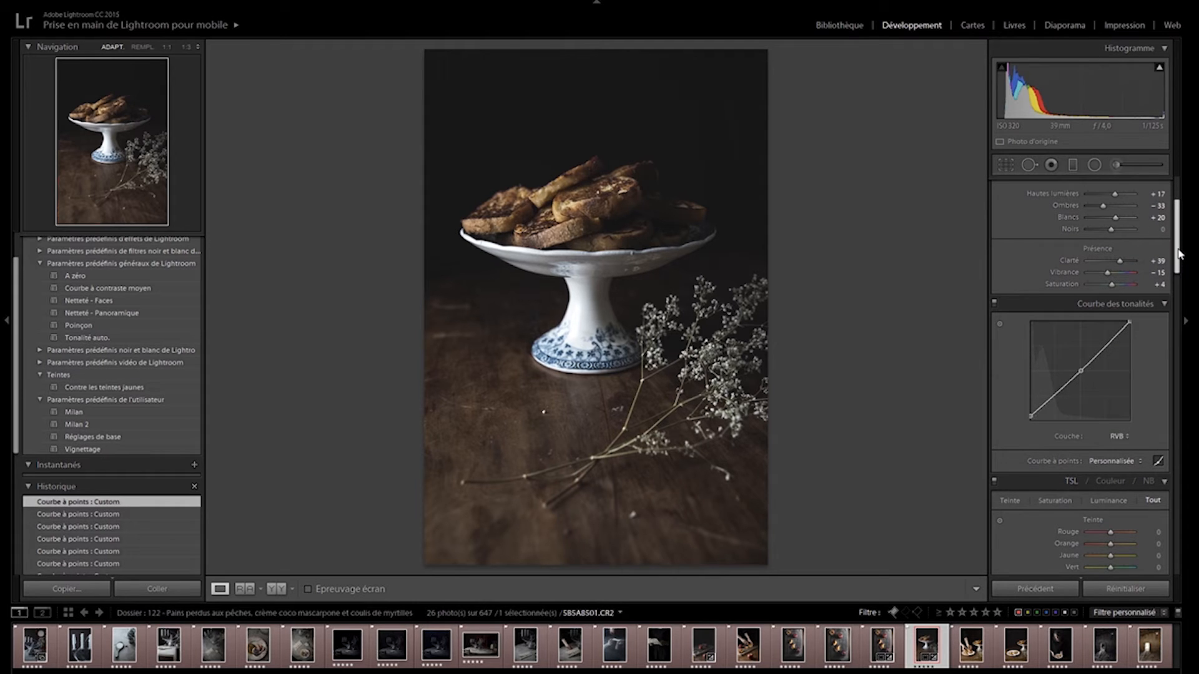
{"action": "left_click_drag", "start_coordinate": [1180, 255], "coordinate": [1180, 279]}
{"action": "scroll", "coordinate": [1180, 279], "scroll_direction": "down", "scroll_amount": 1}
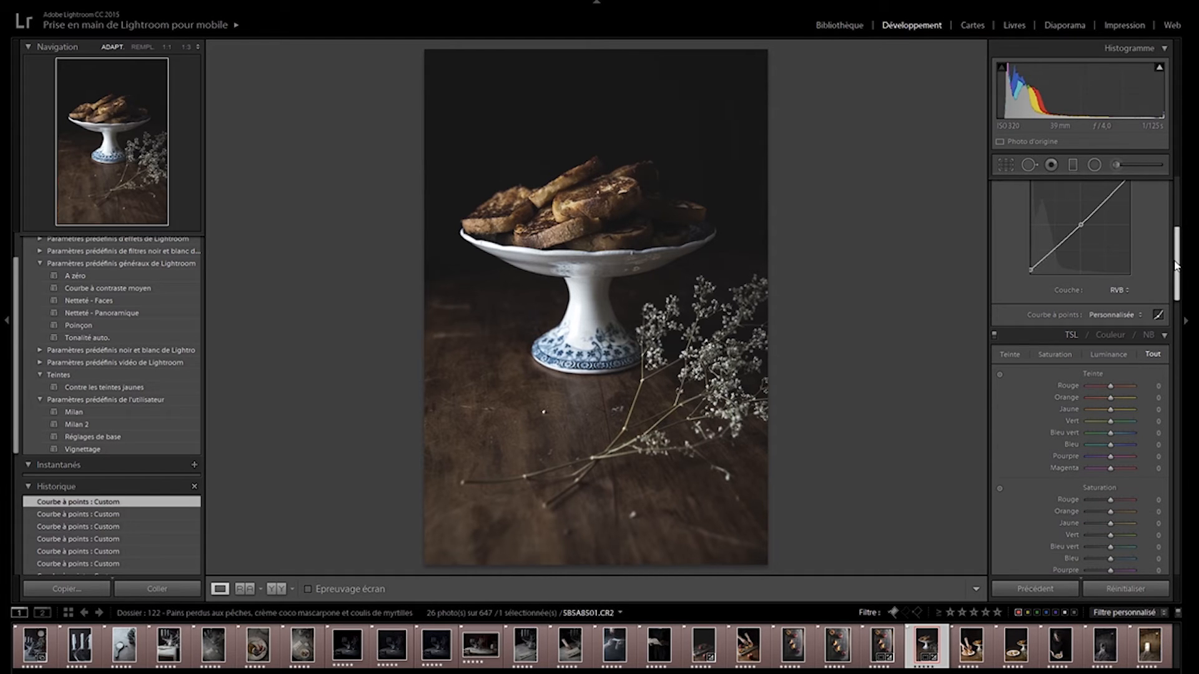
{"action": "left_click_drag", "start_coordinate": [1176, 270], "coordinate": [1166, 221]}
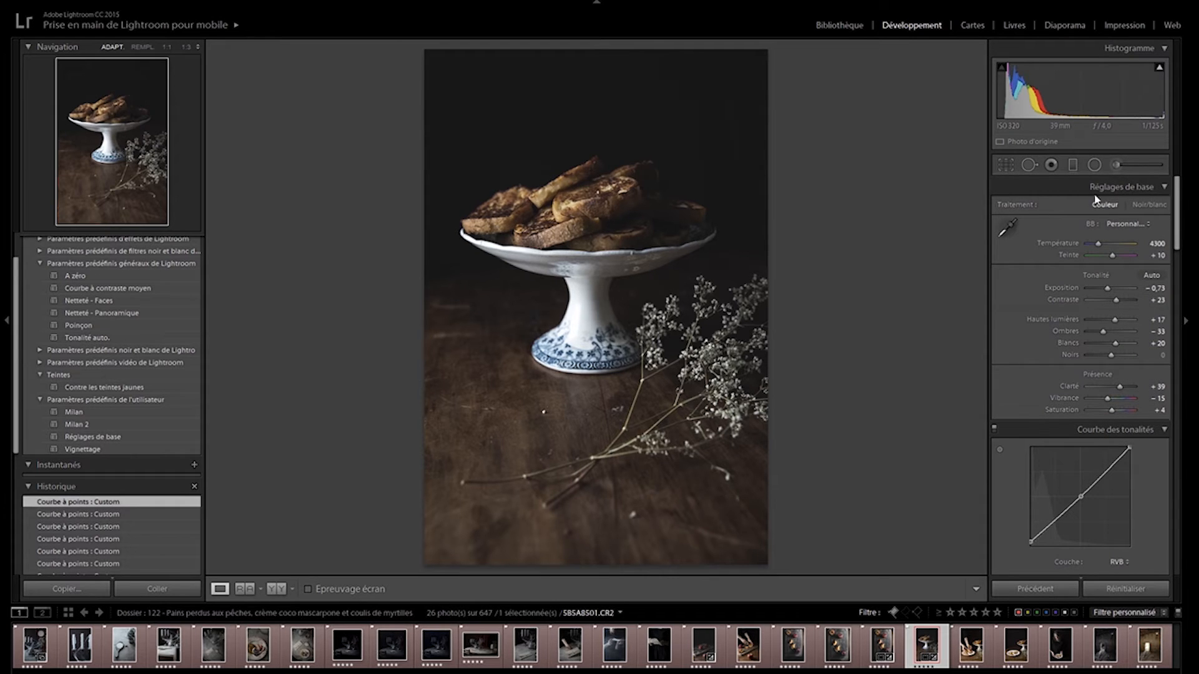
{"action": "left_click", "coordinate": [1145, 207]}
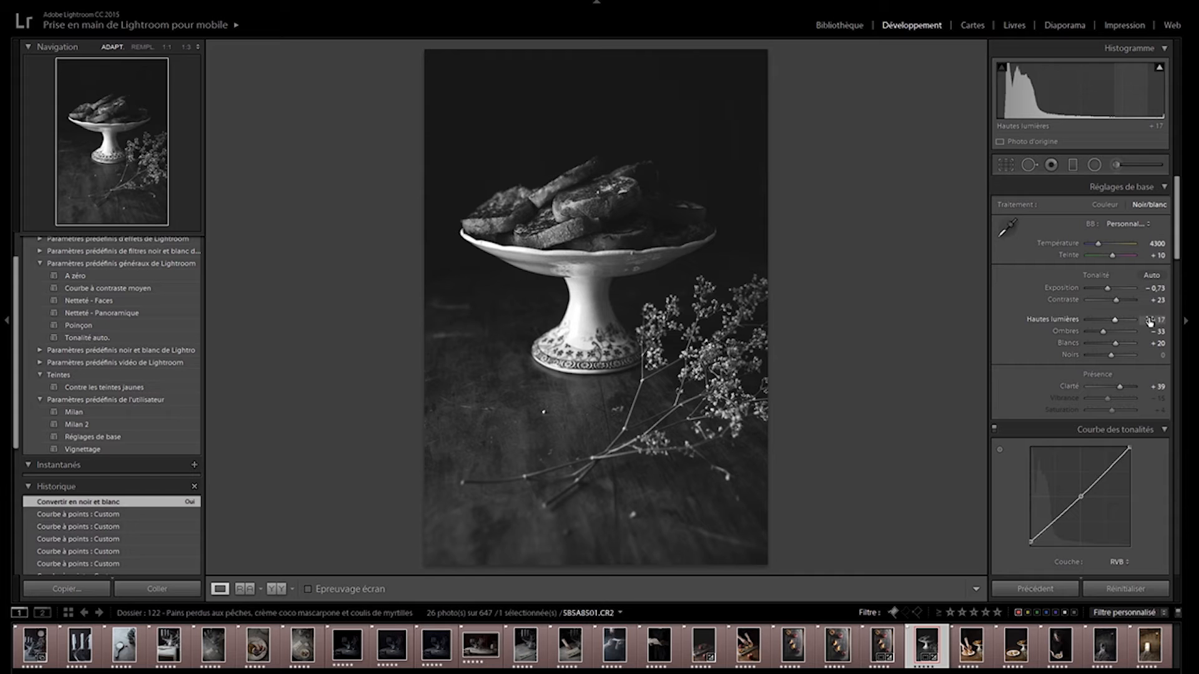
{"action": "left_click", "coordinate": [1104, 204]}
Step: Try a midtone control point on the green channel's tone curve and flatten that curve again
{"action": "left_click_drag", "start_coordinate": [1178, 203], "coordinate": [1182, 253]}
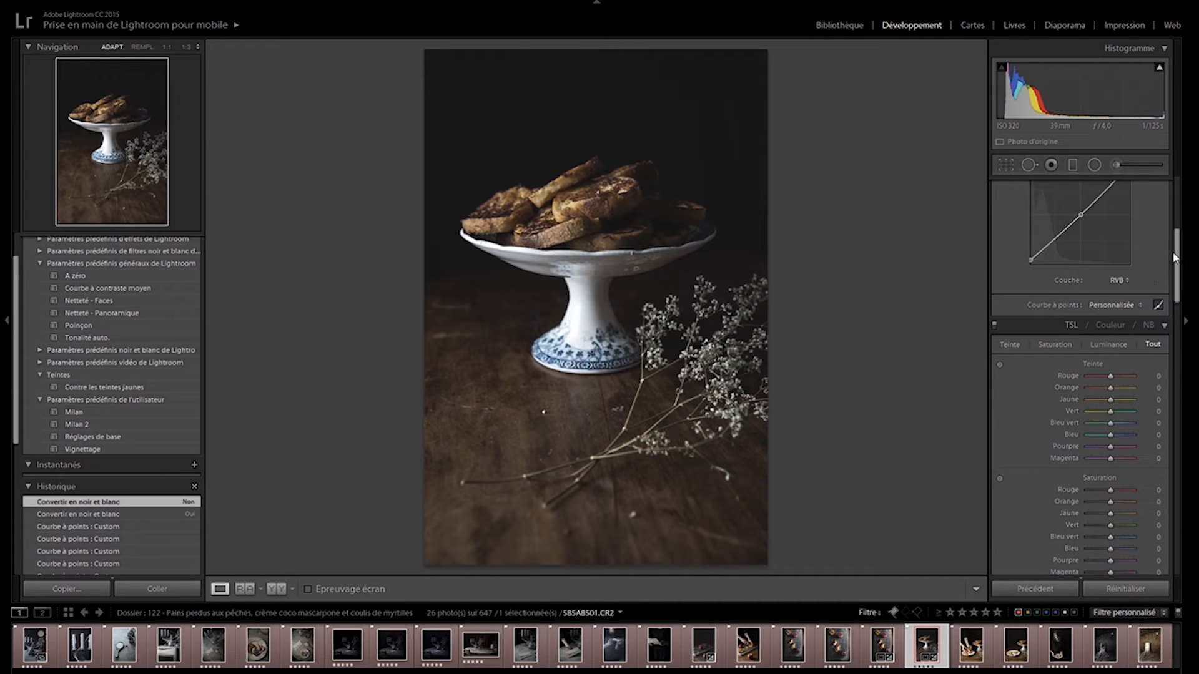
{"action": "scroll", "coordinate": [1175, 257], "scroll_direction": "up", "scroll_amount": 2}
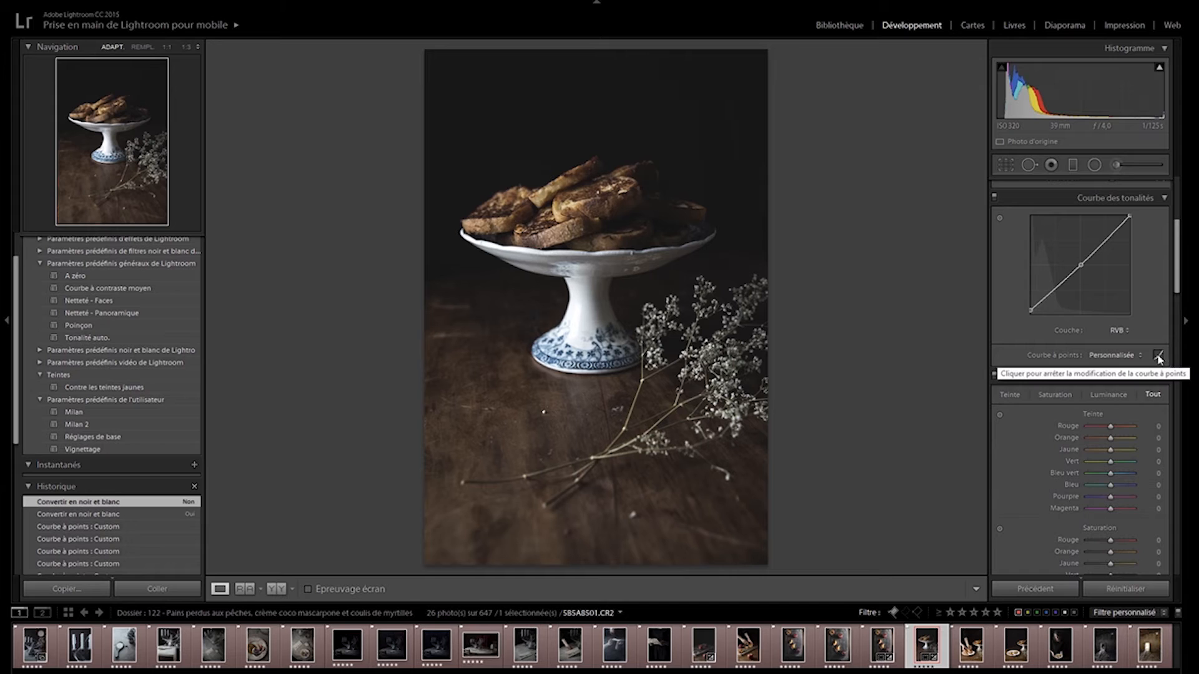
{"action": "left_click", "coordinate": [1117, 331]}
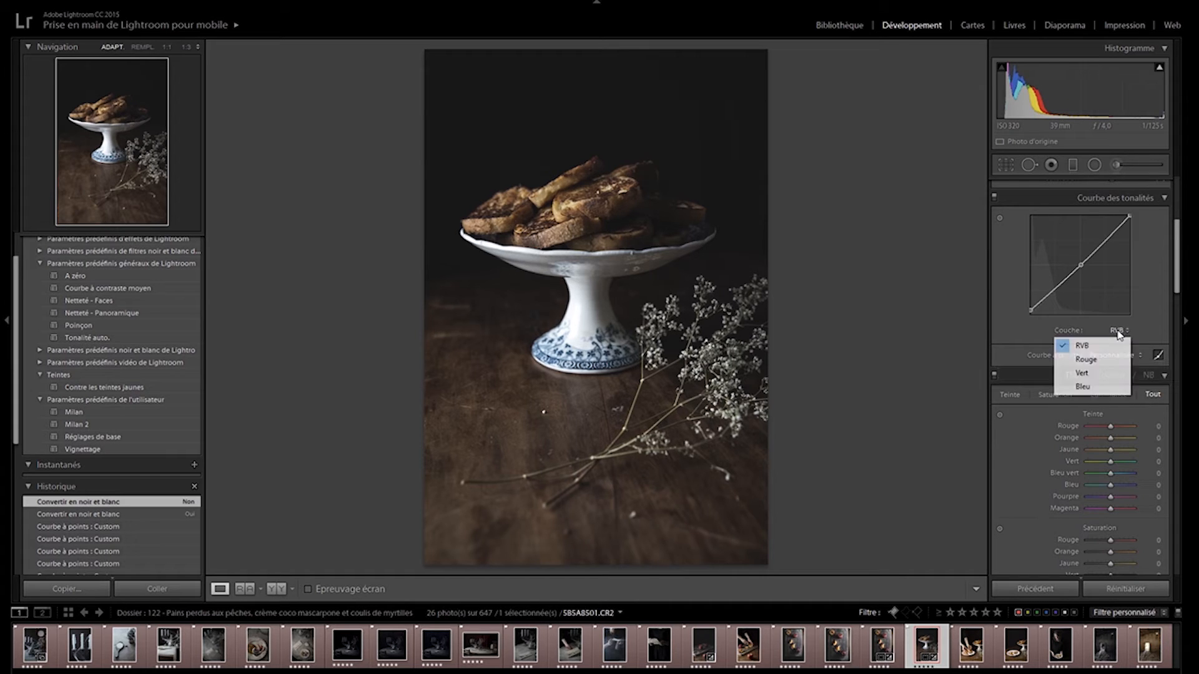
{"action": "left_click", "coordinate": [1085, 359]}
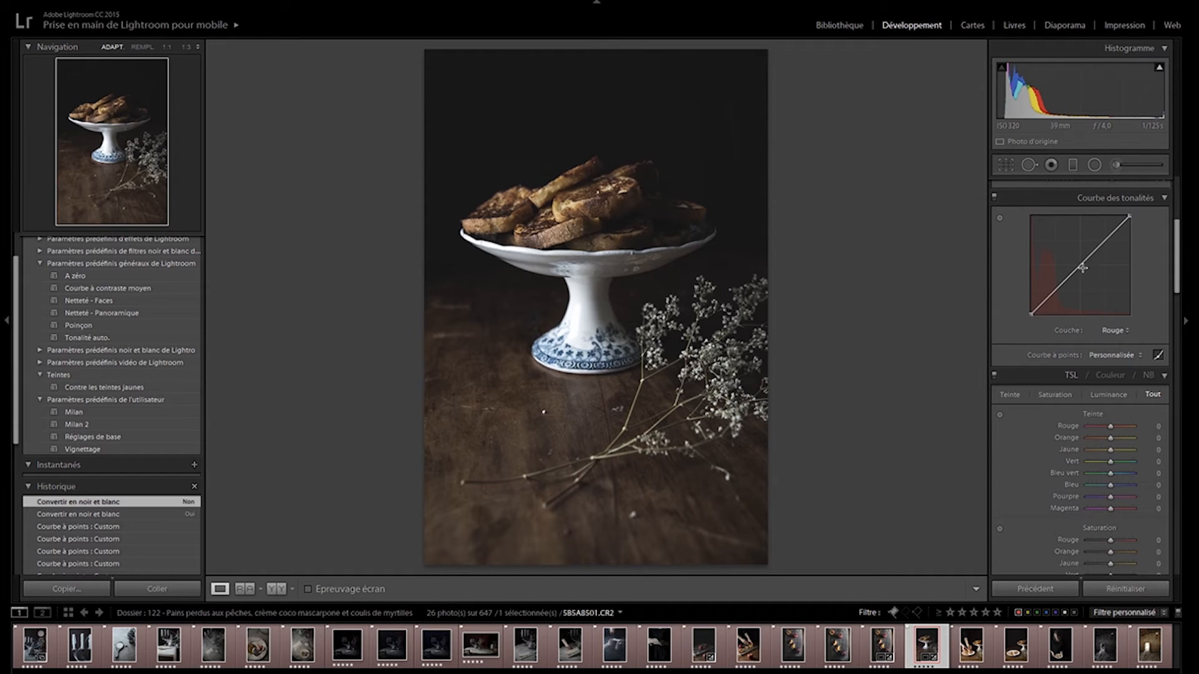
{"action": "left_click", "coordinate": [1115, 331]}
{"action": "left_click", "coordinate": [1093, 375]}
{"action": "left_click_drag", "start_coordinate": [1080, 264], "coordinate": [1081, 265]}
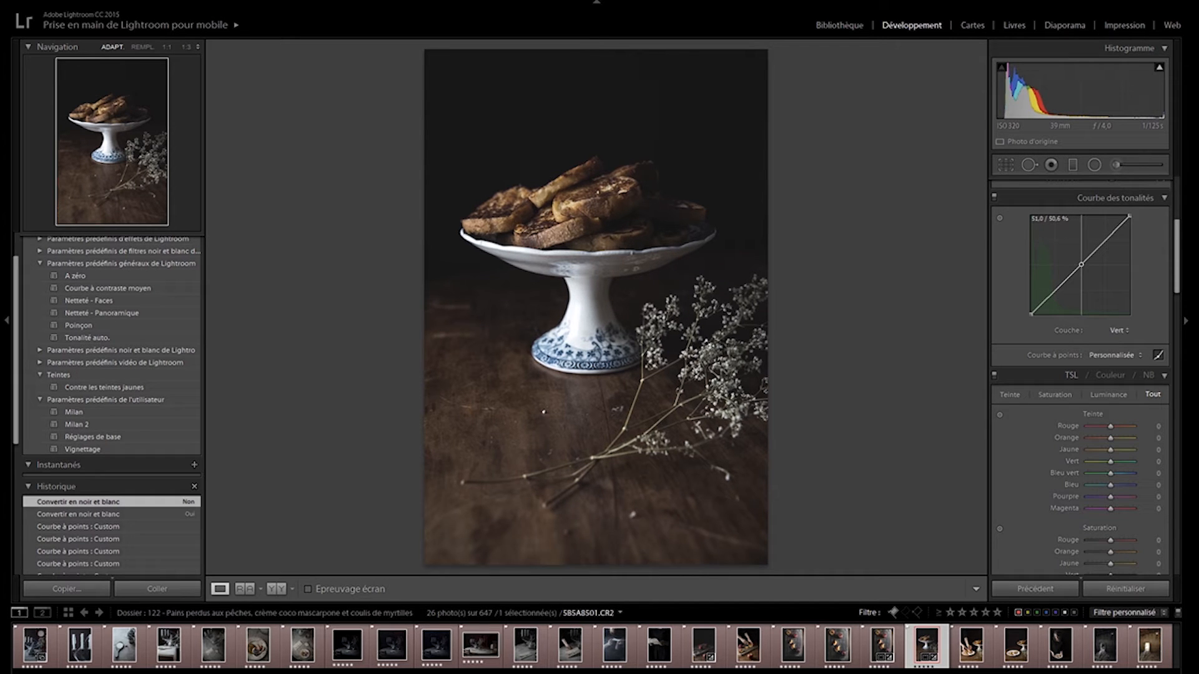
{"action": "right_click", "coordinate": [1081, 264]}
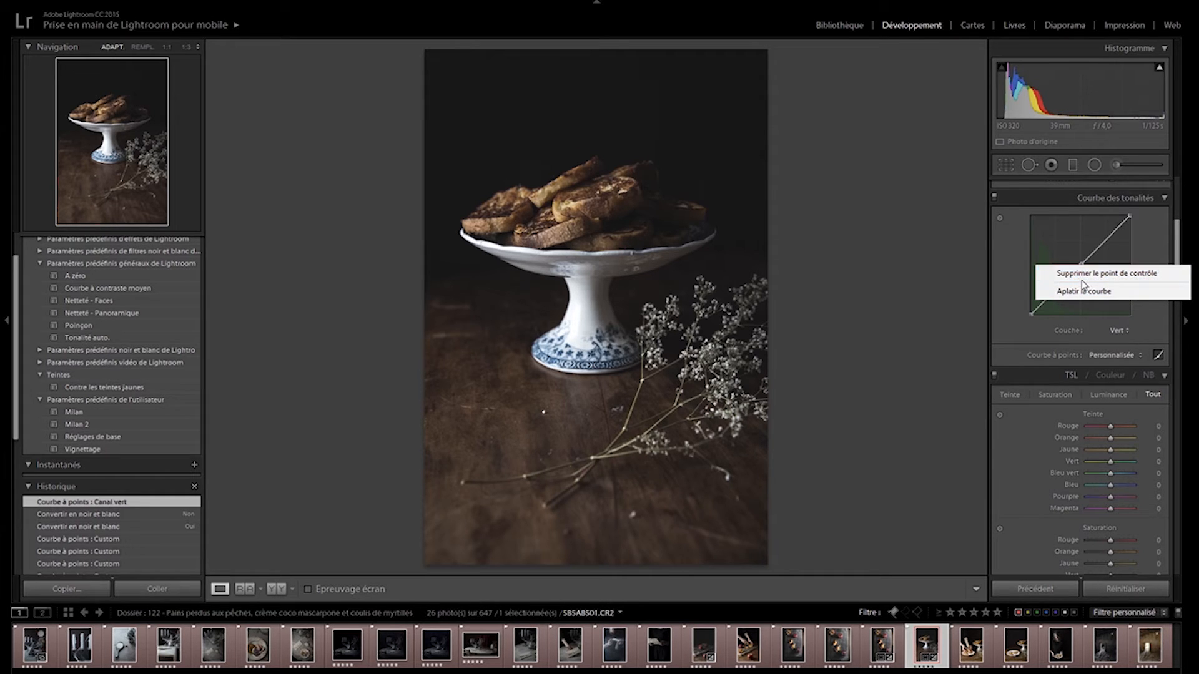
{"action": "left_click", "coordinate": [1085, 285]}
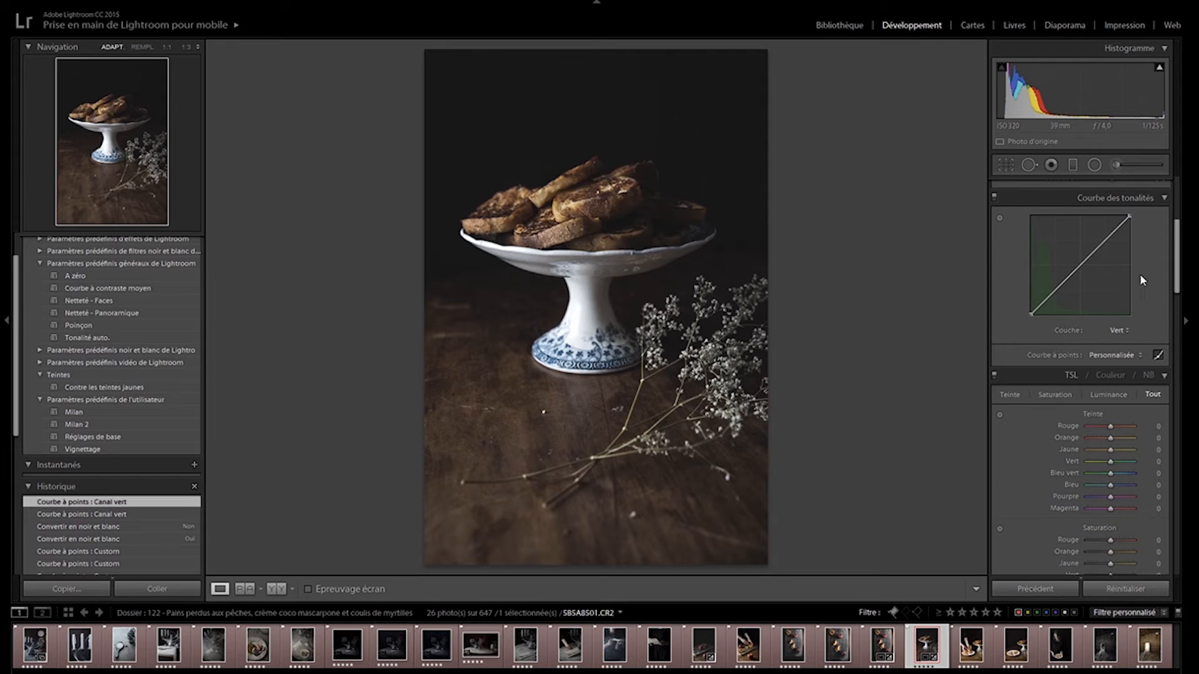
Step: Shift the HSL hues: red to -11, yellow to +41 and green to +68
{"action": "left_click_drag", "start_coordinate": [1177, 251], "coordinate": [1180, 279]}
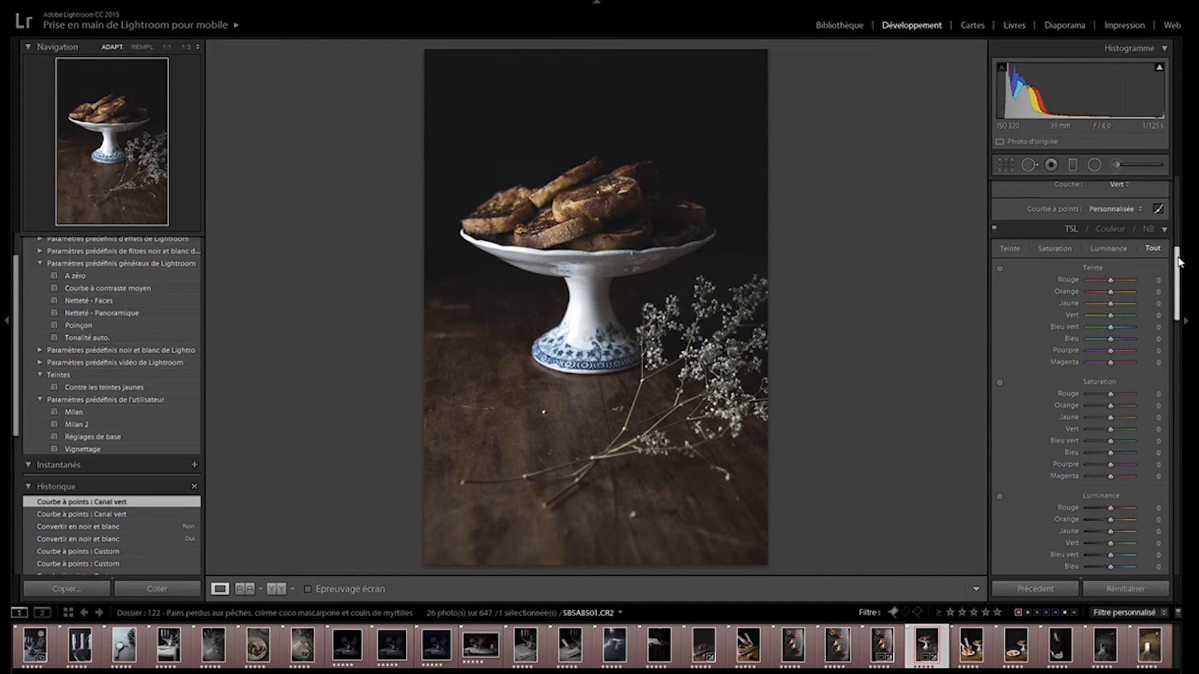
{"action": "scroll", "coordinate": [1177, 265], "scroll_direction": "down", "scroll_amount": 1}
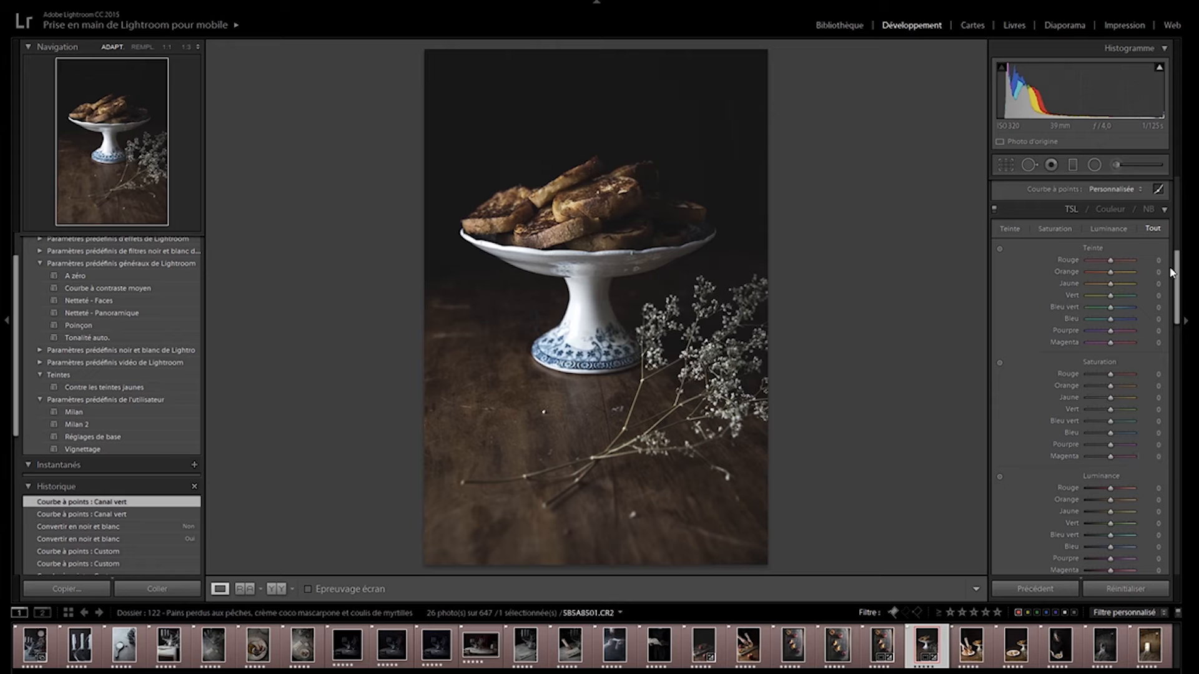
{"action": "mouse_move", "coordinate": [1110, 261]}
{"action": "left_mouse_down"}
{"action": "mouse_move", "coordinate": [1078, 262]}
{"action": "mouse_move", "coordinate": [1117, 268]}
{"action": "mouse_move", "coordinate": [1097, 278]}
{"action": "mouse_move", "coordinate": [1127, 276]}
{"action": "mouse_move", "coordinate": [1089, 275]}
{"action": "mouse_move", "coordinate": [1126, 275]}
{"action": "mouse_move", "coordinate": [1089, 275]}
{"action": "mouse_move", "coordinate": [1127, 276]}
{"action": "mouse_move", "coordinate": [1092, 274]}
{"action": "mouse_move", "coordinate": [1135, 289]}
{"action": "mouse_move", "coordinate": [1111, 282]}
{"action": "left_mouse_up"}
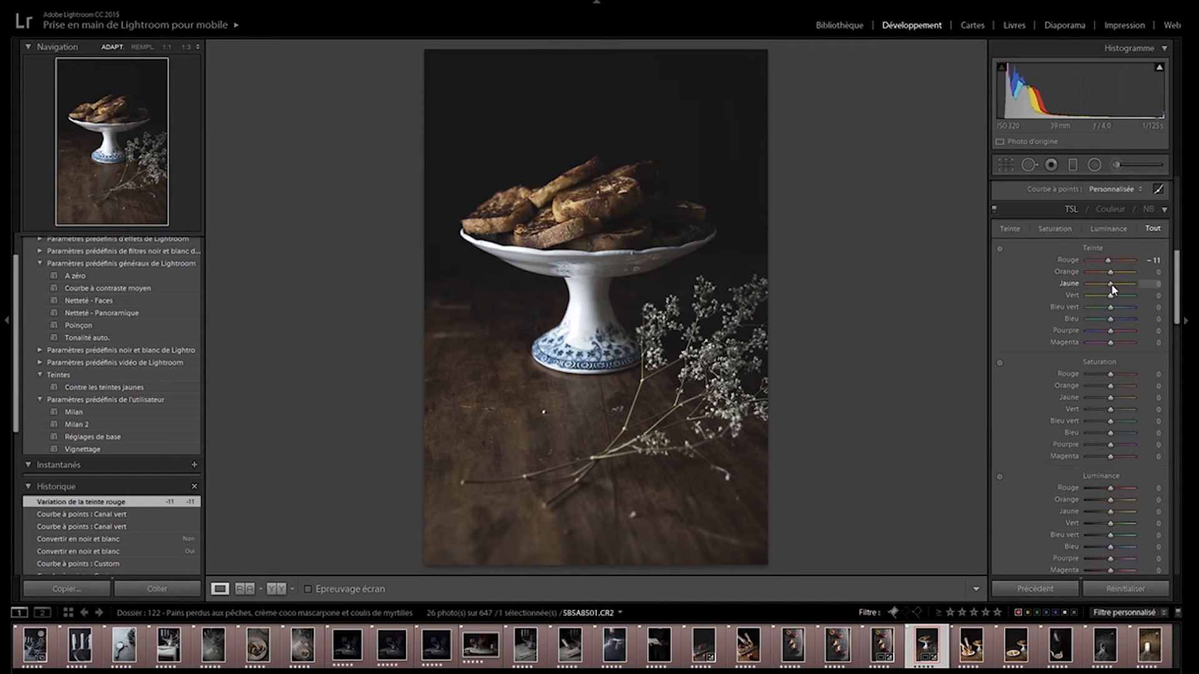
{"action": "left_click_drag", "start_coordinate": [1110, 285], "coordinate": [1118, 284]}
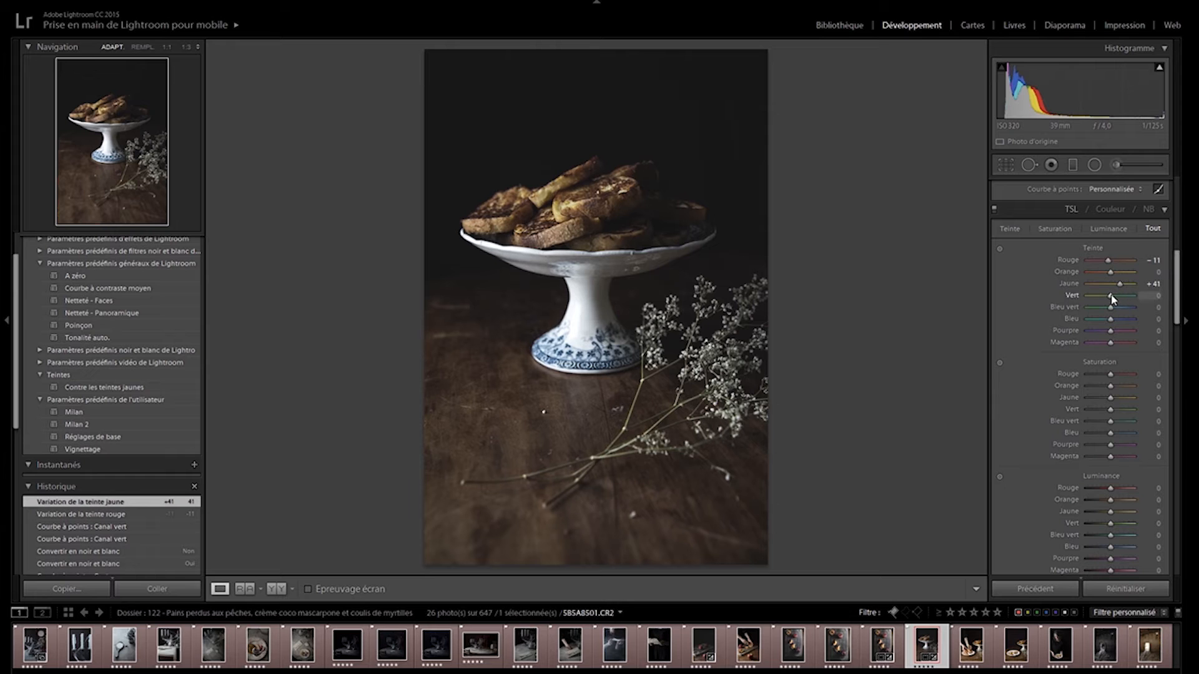
{"action": "mouse_move", "coordinate": [1125, 295]}
{"action": "left_mouse_down"}
{"action": "mouse_move", "coordinate": [1138, 296]}
{"action": "mouse_move", "coordinate": [1108, 304]}
{"action": "left_mouse_up"}
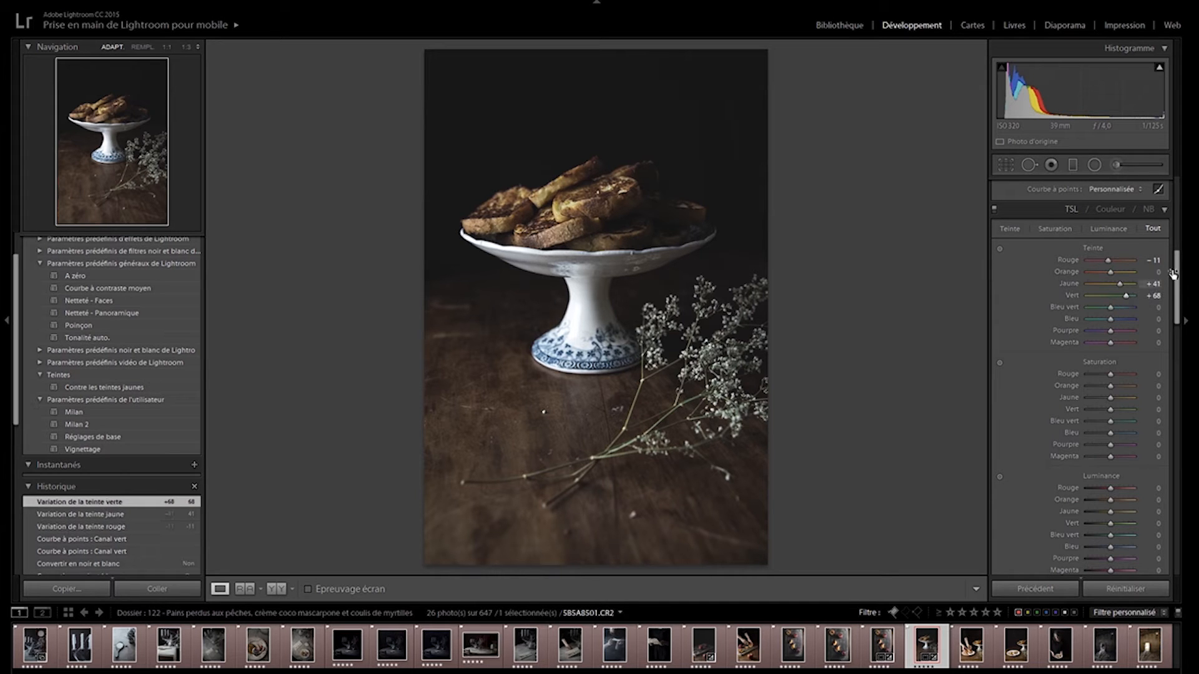
Step: Set the aqua hue to -46, the blue hue to +16 and the purple hue to -8
{"action": "left_click_drag", "start_coordinate": [1176, 267], "coordinate": [1176, 276]}
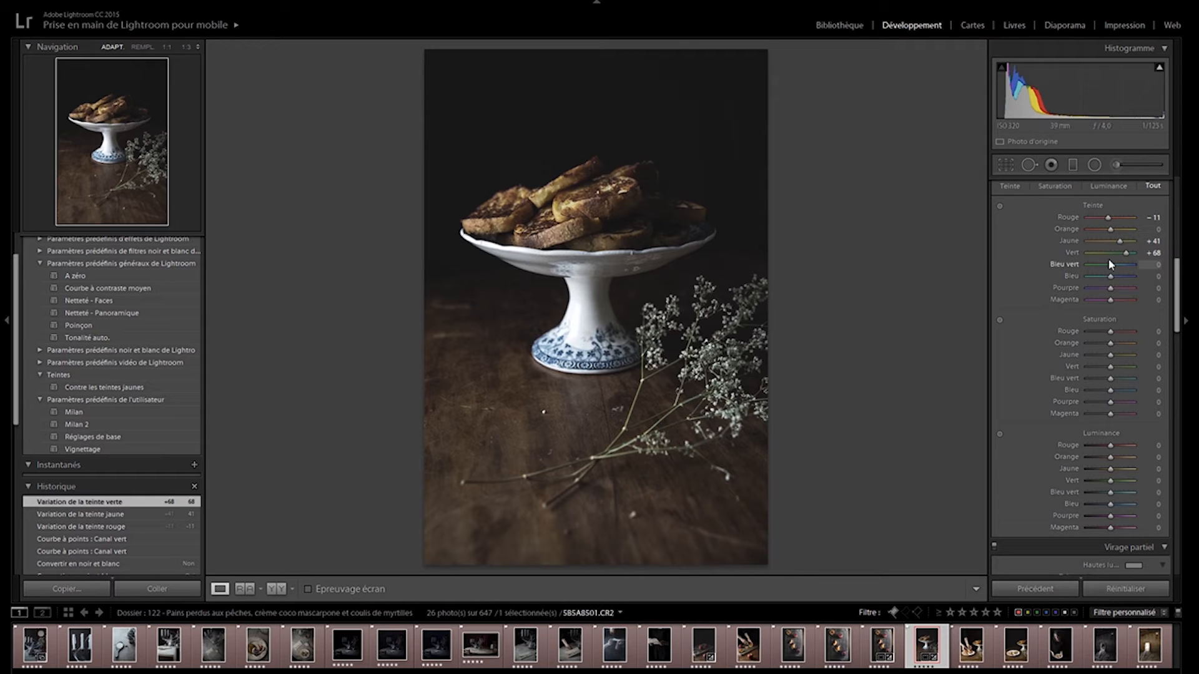
{"action": "mouse_move", "coordinate": [1111, 269]}
{"action": "left_mouse_down"}
{"action": "mouse_move", "coordinate": [1092, 269]}
{"action": "mouse_move", "coordinate": [1124, 270]}
{"action": "mouse_move", "coordinate": [1080, 279]}
{"action": "mouse_move", "coordinate": [1111, 277]}
{"action": "mouse_move", "coordinate": [1093, 276]}
{"action": "left_mouse_up"}
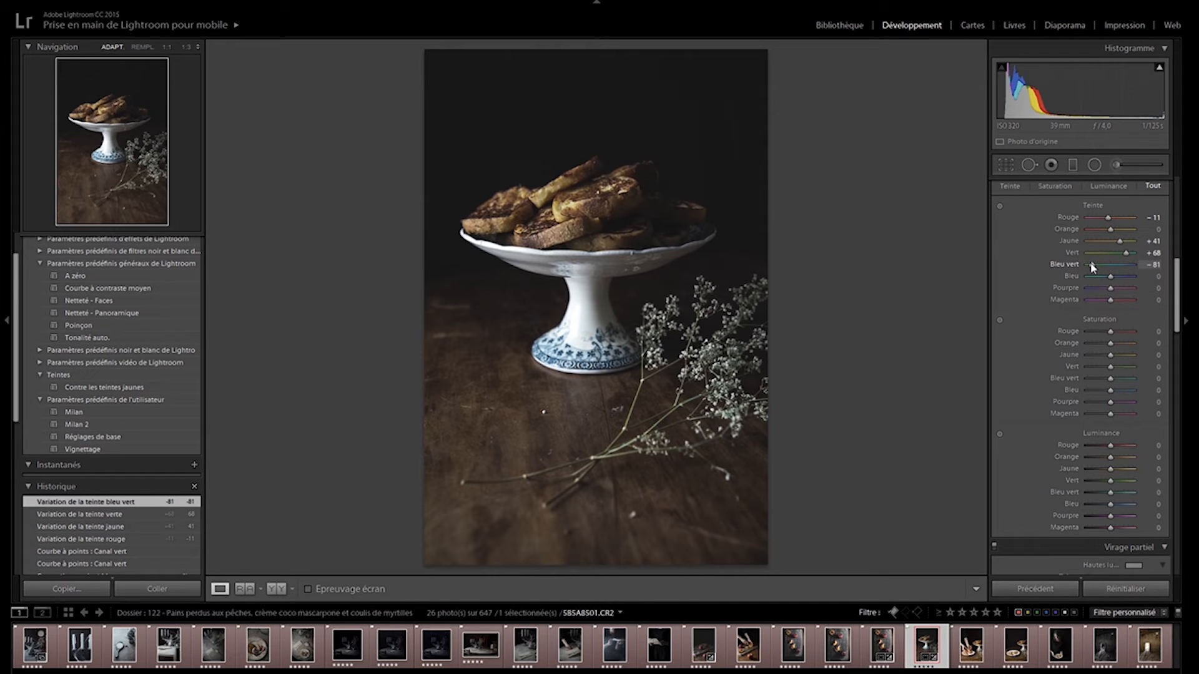
{"action": "left_click_drag", "start_coordinate": [1091, 264], "coordinate": [1114, 276]}
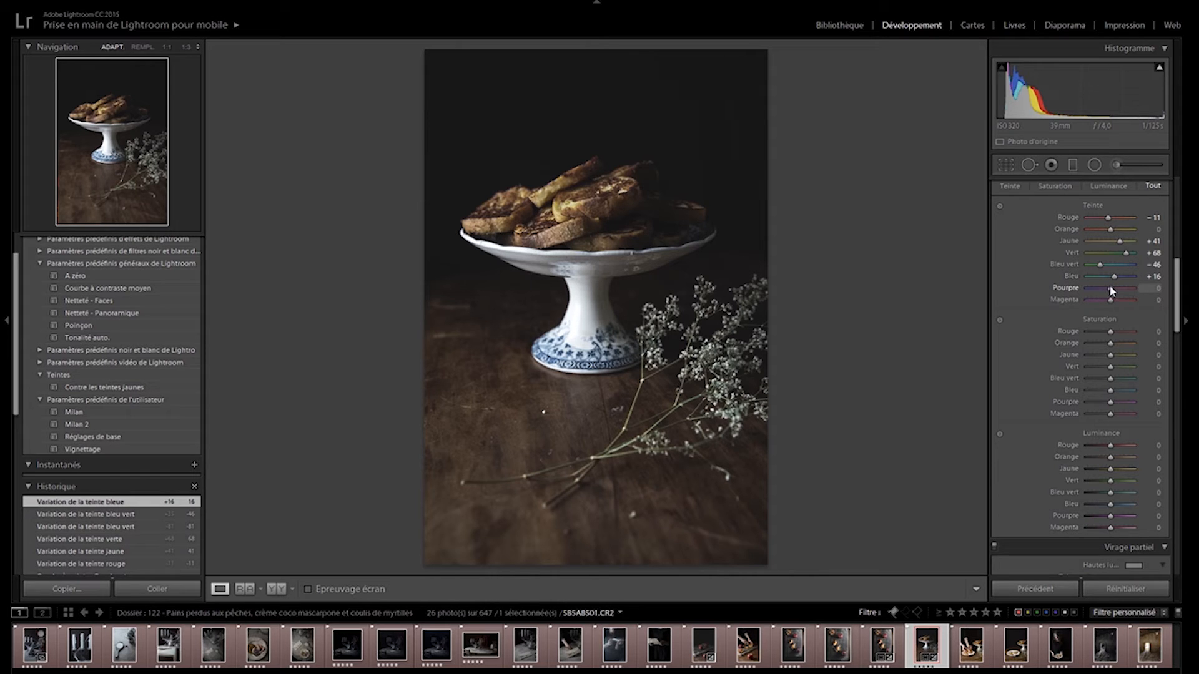
{"action": "mouse_move", "coordinate": [1111, 304]}
{"action": "left_mouse_down"}
{"action": "mouse_move", "coordinate": [1124, 298]}
{"action": "mouse_move", "coordinate": [1083, 306]}
{"action": "mouse_move", "coordinate": [1111, 301]}
{"action": "left_mouse_up"}
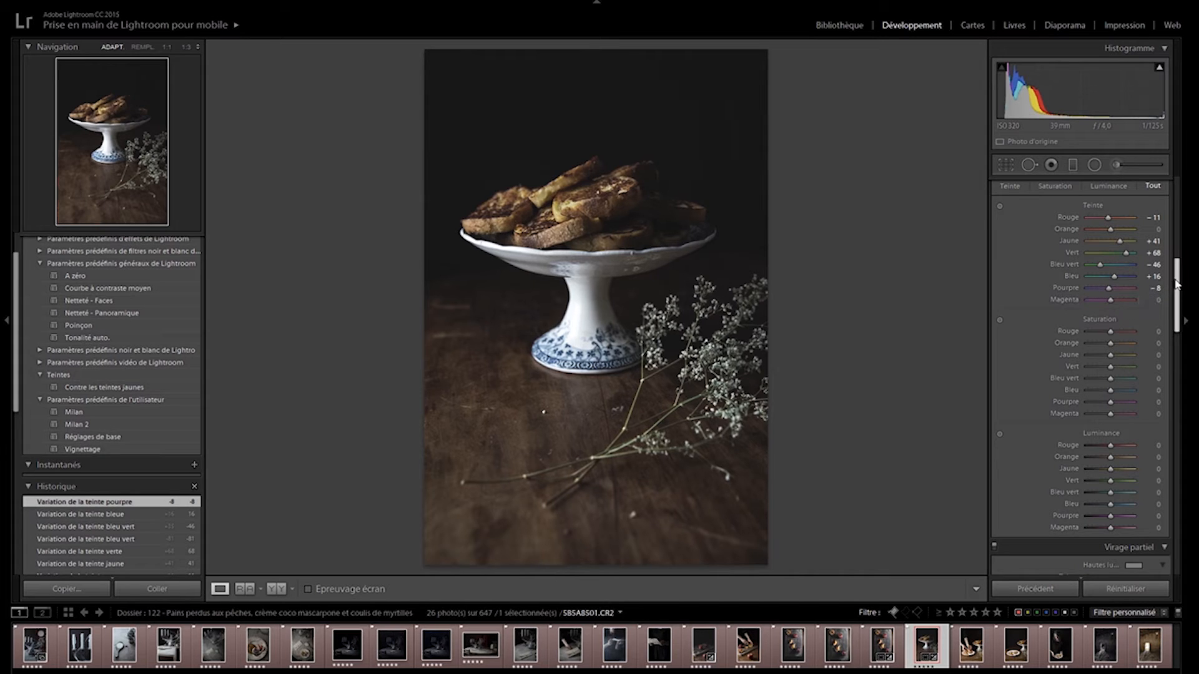
Step: Set the HSL saturation to 0 for red, +32 orange, +8 yellow, +22 green, +3 aqua, +8 blue and -5 purple
{"action": "scroll", "coordinate": [1047, 261], "scroll_direction": "down", "scroll_amount": 2}
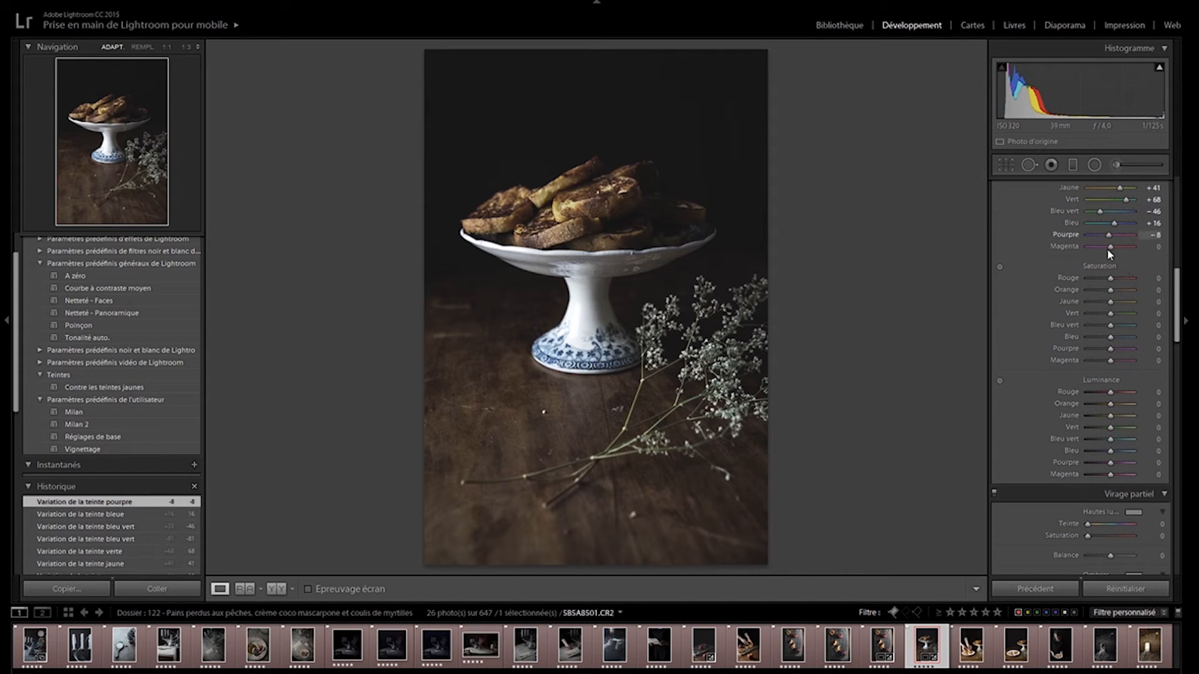
{"action": "double_click", "coordinate": [1110, 282]}
{"action": "left_click_drag", "start_coordinate": [1097, 281], "coordinate": [1121, 282]}
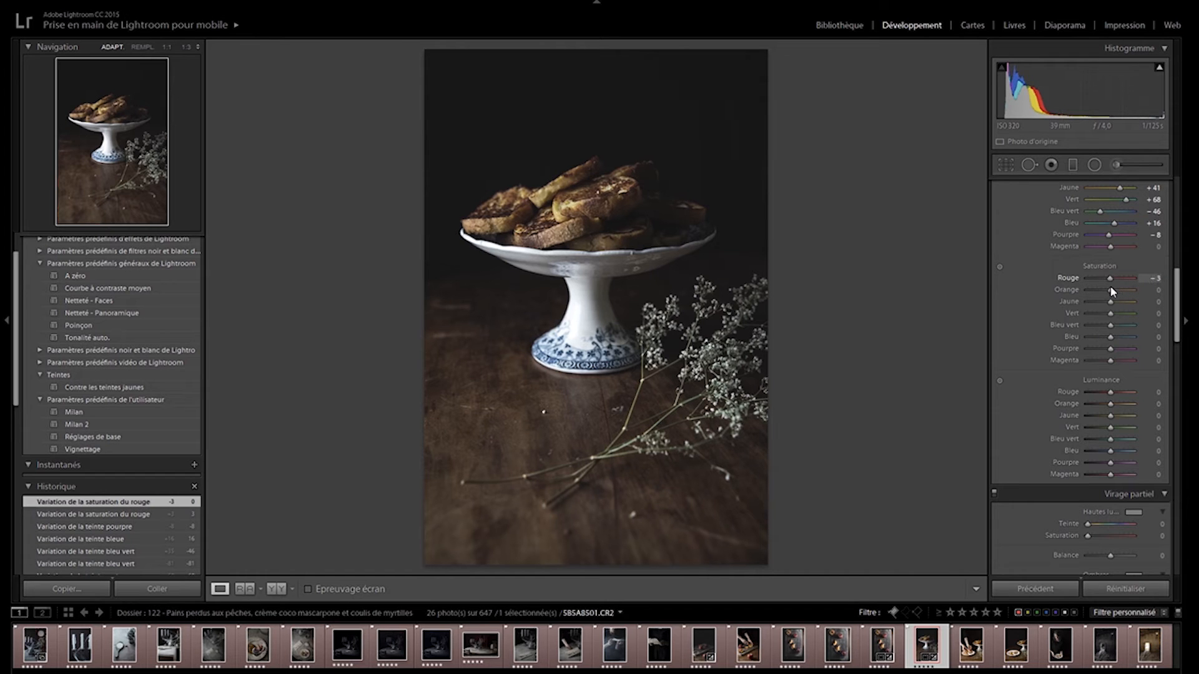
{"action": "mouse_move", "coordinate": [1112, 290]}
{"action": "left_mouse_down"}
{"action": "mouse_move", "coordinate": [1092, 294]}
{"action": "mouse_move", "coordinate": [1122, 296]}
{"action": "mouse_move", "coordinate": [1081, 301]}
{"action": "mouse_move", "coordinate": [1109, 310]}
{"action": "mouse_move", "coordinate": [1083, 314]}
{"action": "mouse_move", "coordinate": [1112, 305]}
{"action": "left_mouse_up"}
{"action": "left_click_drag", "start_coordinate": [1110, 315], "coordinate": [1112, 346]}
{"action": "scroll", "coordinate": [1094, 321], "scroll_direction": "down", "scroll_amount": 3}
{"action": "mouse_move", "coordinate": [1110, 260]}
{"action": "left_mouse_down"}
{"action": "mouse_move", "coordinate": [1090, 265]}
{"action": "mouse_move", "coordinate": [1109, 264]}
{"action": "left_mouse_up"}
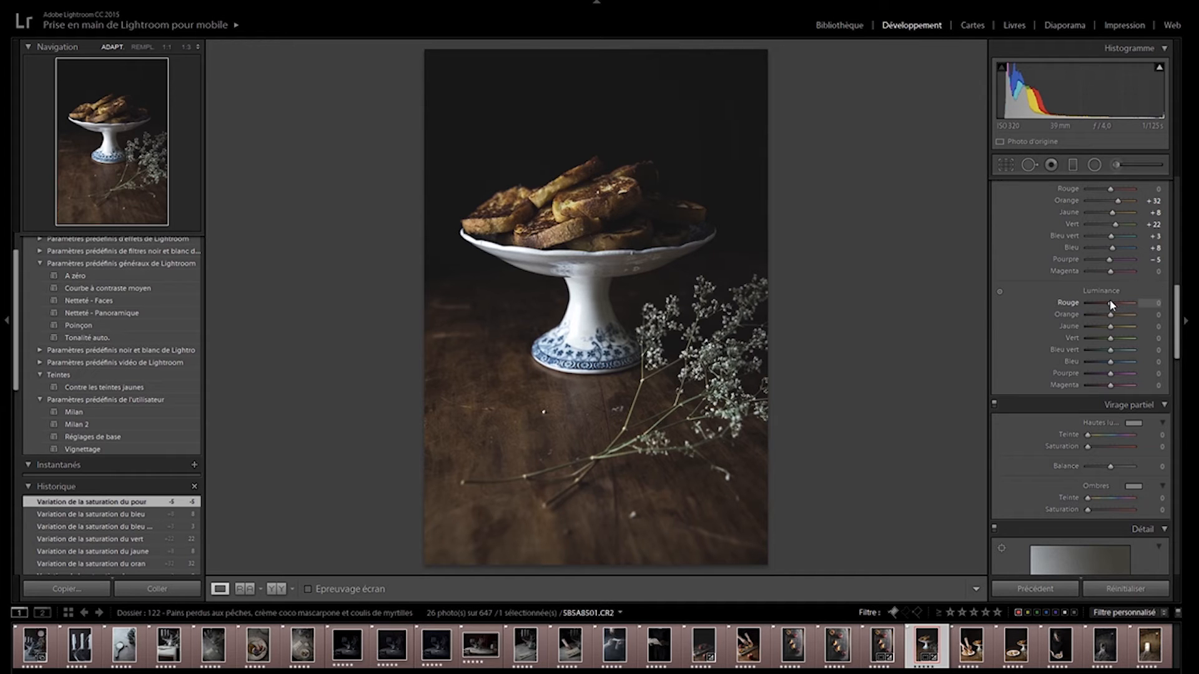
Step: Set the HSL luminance to +11 for orange, +32 yellow, -14 green, -54 aqua and -27 blue
{"action": "left_click_drag", "start_coordinate": [1107, 306], "coordinate": [1105, 366]}
Step: Tint the split-toning highlights with hue 122 and saturation 4
{"action": "left_click_drag", "start_coordinate": [1177, 316], "coordinate": [1177, 330]}
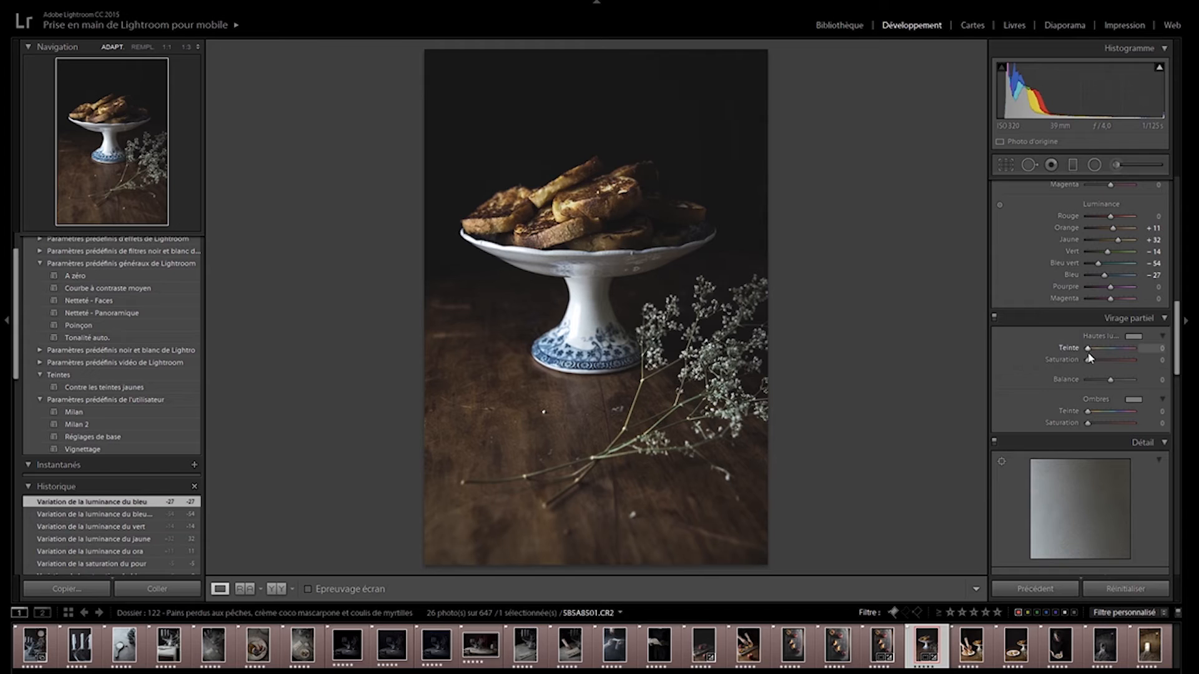
{"action": "left_click_drag", "start_coordinate": [1087, 360], "coordinate": [1090, 361]}
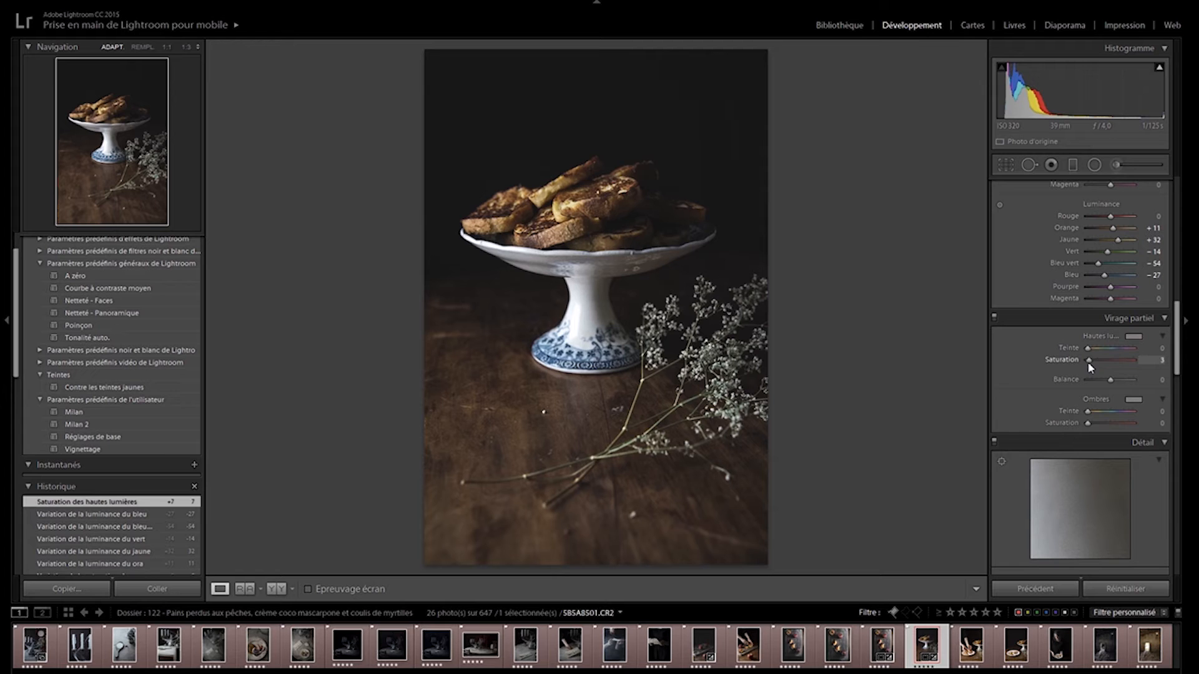
{"action": "left_click_drag", "start_coordinate": [1088, 364], "coordinate": [1088, 365]}
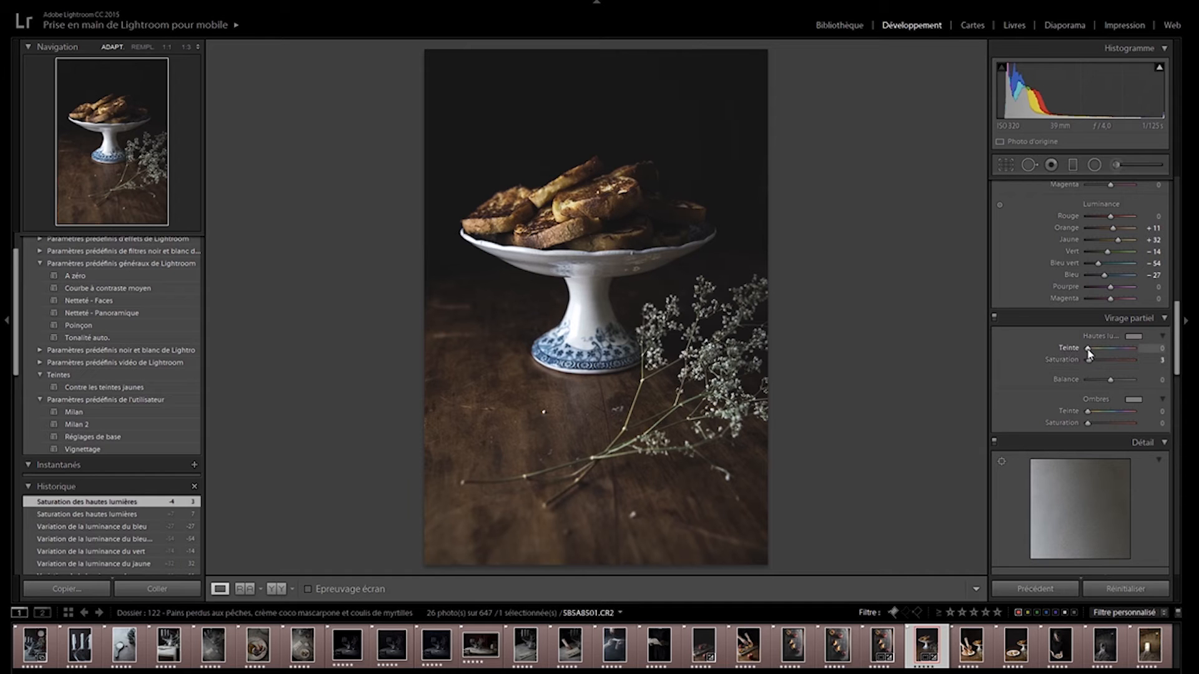
{"action": "left_click_drag", "start_coordinate": [1090, 351], "coordinate": [1107, 351]}
{"action": "left_click_drag", "start_coordinate": [1107, 358], "coordinate": [1140, 361]}
{"action": "mouse_move", "coordinate": [1112, 361]}
{"action": "left_mouse_down"}
{"action": "mouse_move", "coordinate": [1074, 353]}
{"action": "mouse_move", "coordinate": [1113, 357]}
{"action": "mouse_move", "coordinate": [1100, 354]}
{"action": "left_mouse_up"}
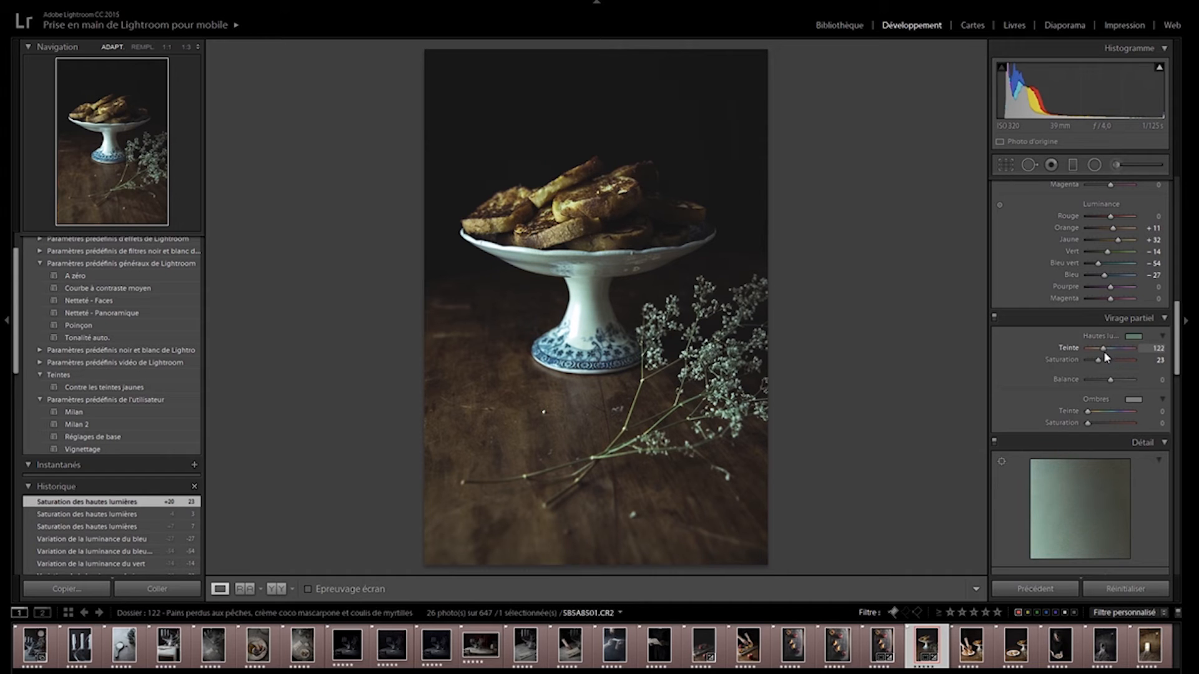
{"action": "mouse_move", "coordinate": [1101, 356]}
{"action": "left_mouse_down"}
{"action": "mouse_move", "coordinate": [1091, 364]}
{"action": "mouse_move", "coordinate": [1102, 353]}
{"action": "left_mouse_up"}
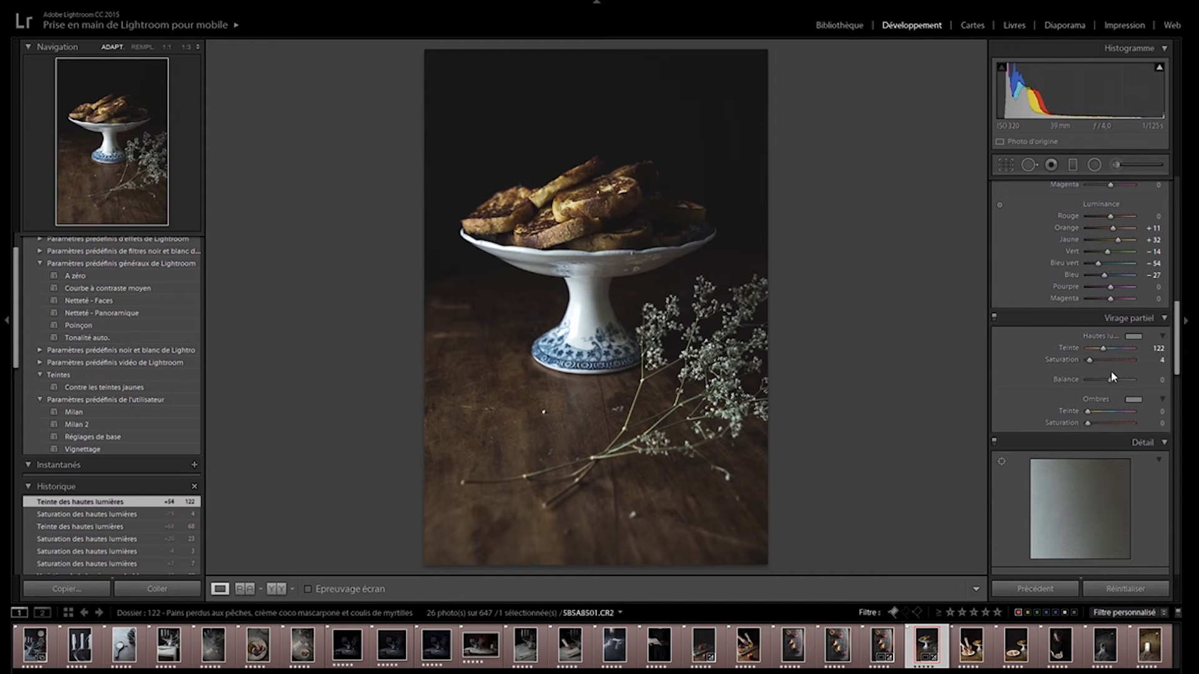
Step: Tint the split-toning shadows with hue 238 and saturation 3, and set the balance to +16
{"action": "left_click_drag", "start_coordinate": [1088, 423], "coordinate": [1118, 414]}
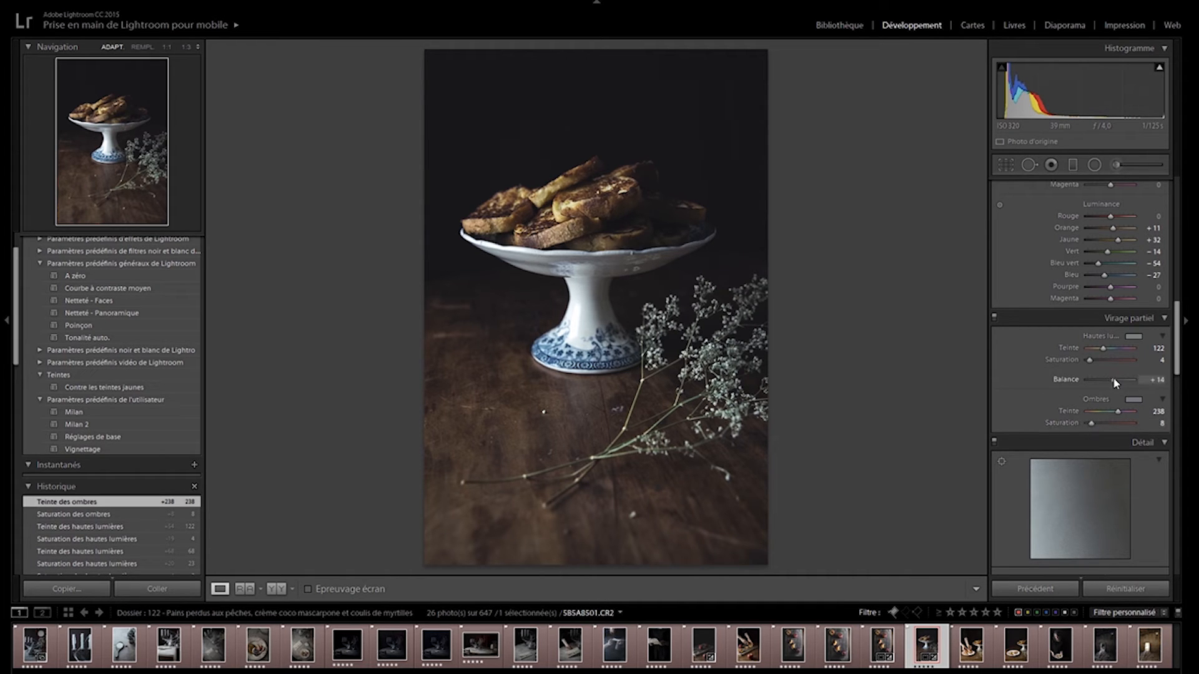
{"action": "mouse_move", "coordinate": [1128, 381]}
{"action": "left_mouse_down"}
{"action": "mouse_move", "coordinate": [1090, 381]}
{"action": "mouse_move", "coordinate": [1139, 384]}
{"action": "mouse_move", "coordinate": [1103, 380]}
{"action": "mouse_move", "coordinate": [1138, 386]}
{"action": "mouse_move", "coordinate": [1118, 396]}
{"action": "mouse_move", "coordinate": [1170, 388]}
{"action": "mouse_move", "coordinate": [1098, 394]}
{"action": "mouse_move", "coordinate": [1189, 399]}
{"action": "mouse_move", "coordinate": [1080, 398]}
{"action": "mouse_move", "coordinate": [1185, 396]}
{"action": "mouse_move", "coordinate": [1116, 403]}
{"action": "mouse_move", "coordinate": [1145, 396]}
{"action": "mouse_move", "coordinate": [1095, 383]}
{"action": "mouse_move", "coordinate": [1115, 383]}
{"action": "left_mouse_up"}
{"action": "left_click_drag", "start_coordinate": [1090, 424], "coordinate": [1091, 426]}
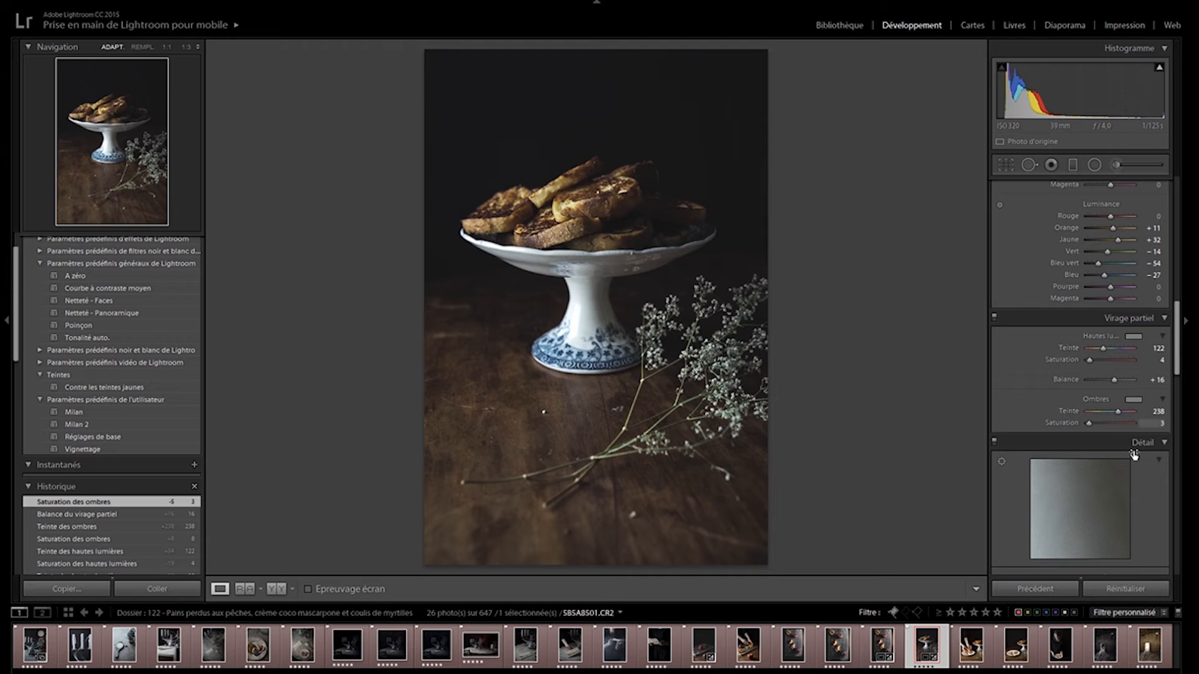
Step: Try stronger sharpening amounts up to 150 and return the sharpening amount to 25
{"action": "scroll", "coordinate": [1178, 361], "scroll_direction": "down", "scroll_amount": 3}
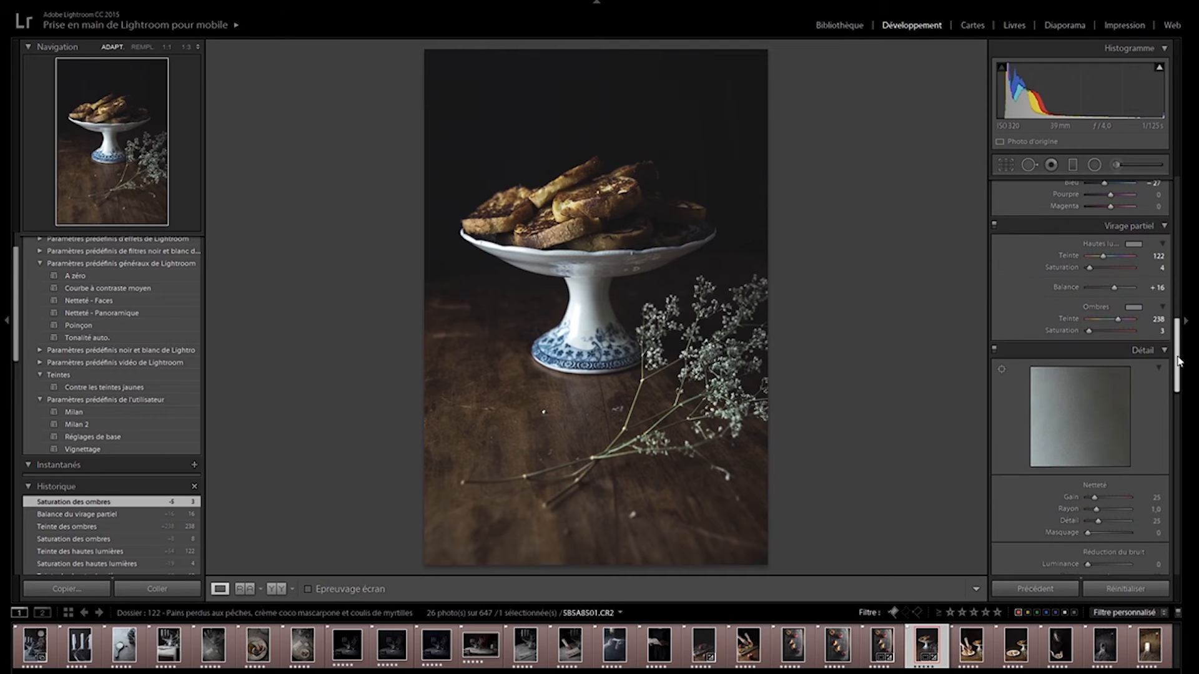
{"action": "scroll", "coordinate": [1178, 361], "scroll_direction": "down", "scroll_amount": 5}
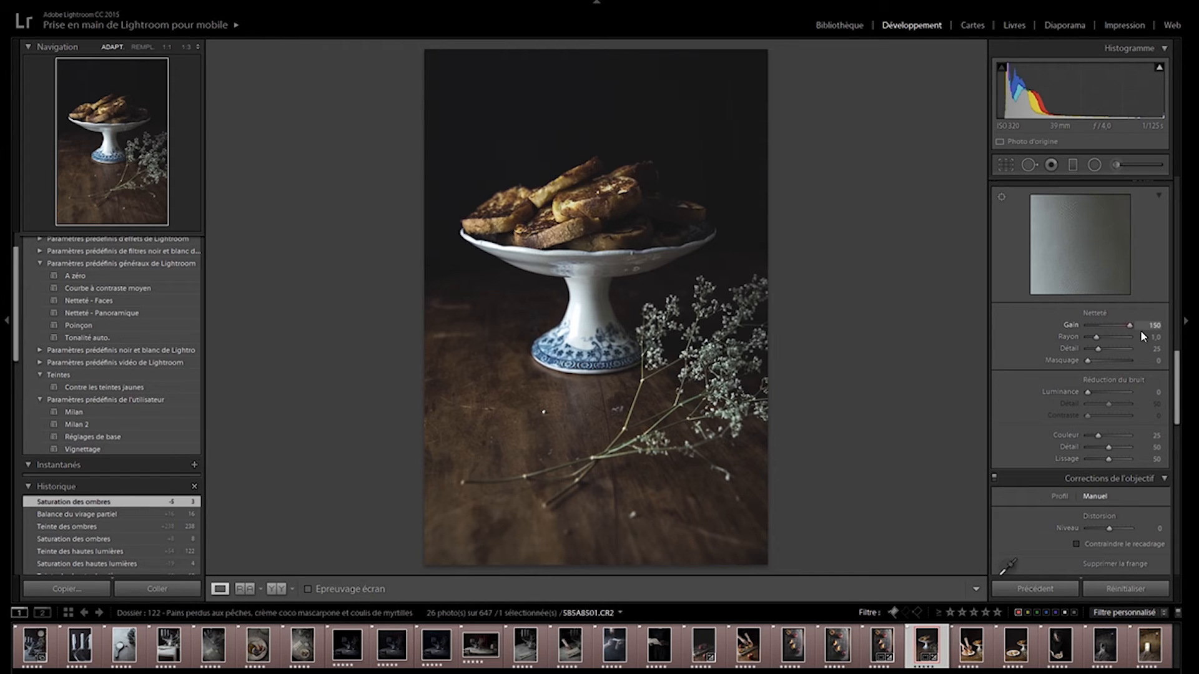
{"action": "left_click_drag", "start_coordinate": [1116, 324], "coordinate": [1152, 325]}
{"action": "left_click_drag", "start_coordinate": [1111, 328], "coordinate": [1119, 328]}
{"action": "mouse_move", "coordinate": [1099, 337]}
{"action": "left_mouse_down"}
{"action": "mouse_move", "coordinate": [1129, 339]}
{"action": "mouse_move", "coordinate": [1096, 338]}
{"action": "left_mouse_up"}
{"action": "left_click", "coordinate": [1154, 326]}
{"action": "type", "text": "25"}
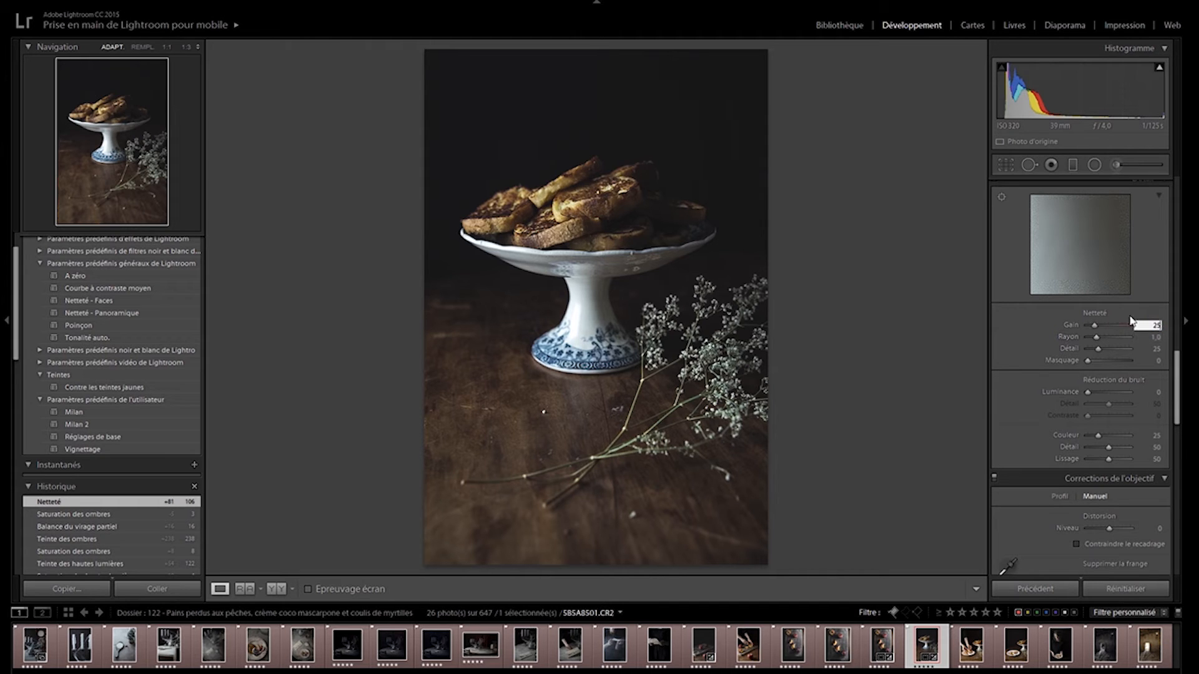
Step: Try a manual lens distortion of +3 and a purple defringe amount of 10, and reset both to 0
{"action": "key", "text": "Return"}
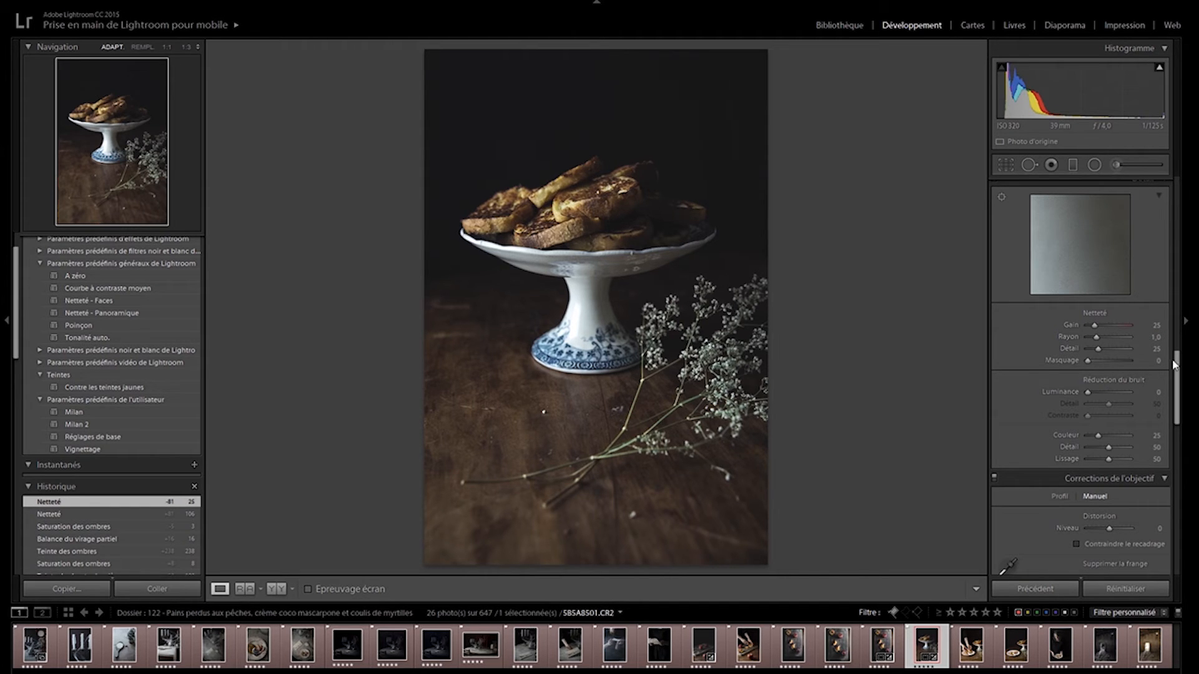
{"action": "left_click_drag", "start_coordinate": [1175, 375], "coordinate": [1174, 422]}
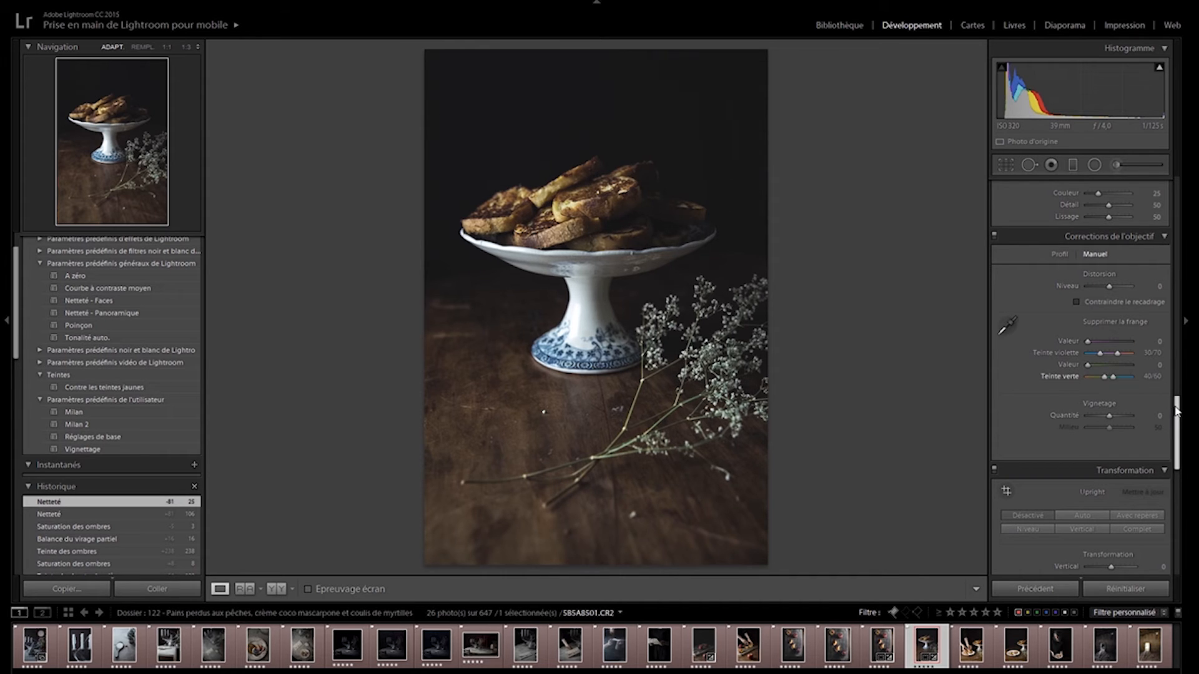
{"action": "mouse_move", "coordinate": [1107, 284]}
{"action": "left_mouse_down"}
{"action": "mouse_move", "coordinate": [1095, 285]}
{"action": "mouse_move", "coordinate": [1107, 280]}
{"action": "left_mouse_up"}
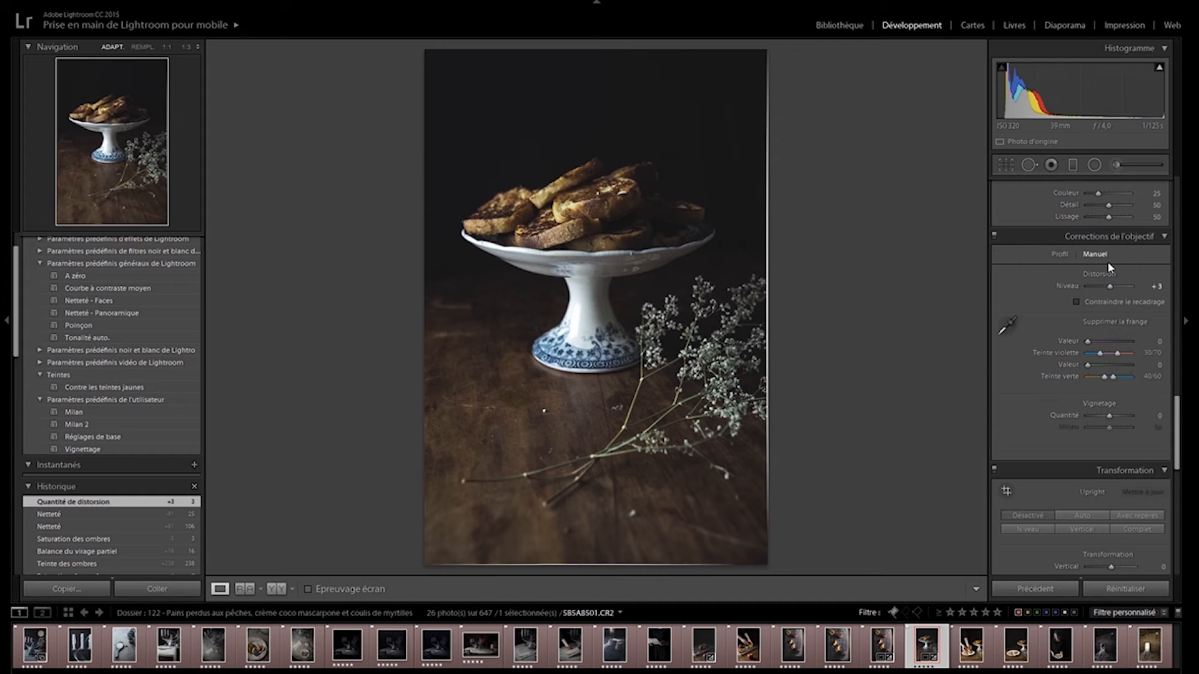
{"action": "left_click_drag", "start_coordinate": [1111, 286], "coordinate": [1112, 281]}
{"action": "left_click_drag", "start_coordinate": [1110, 286], "coordinate": [1111, 287]}
{"action": "left_click", "coordinate": [1154, 286]}
{"action": "type", "text": "0"}
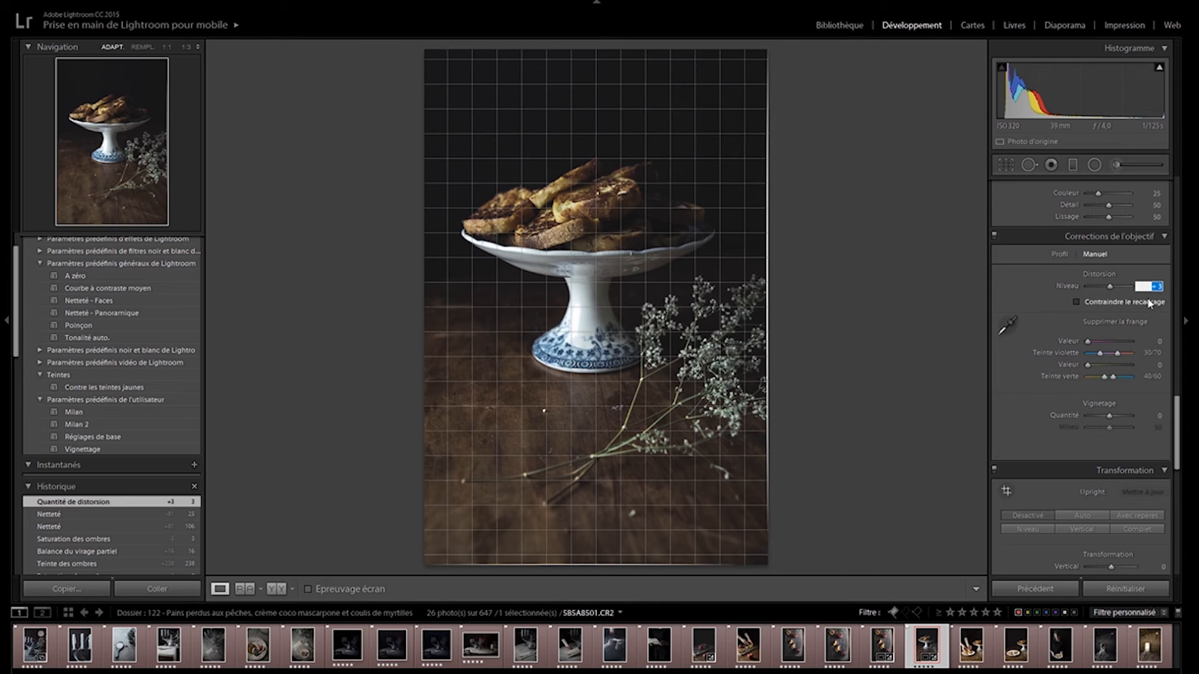
{"action": "key", "text": "Return"}
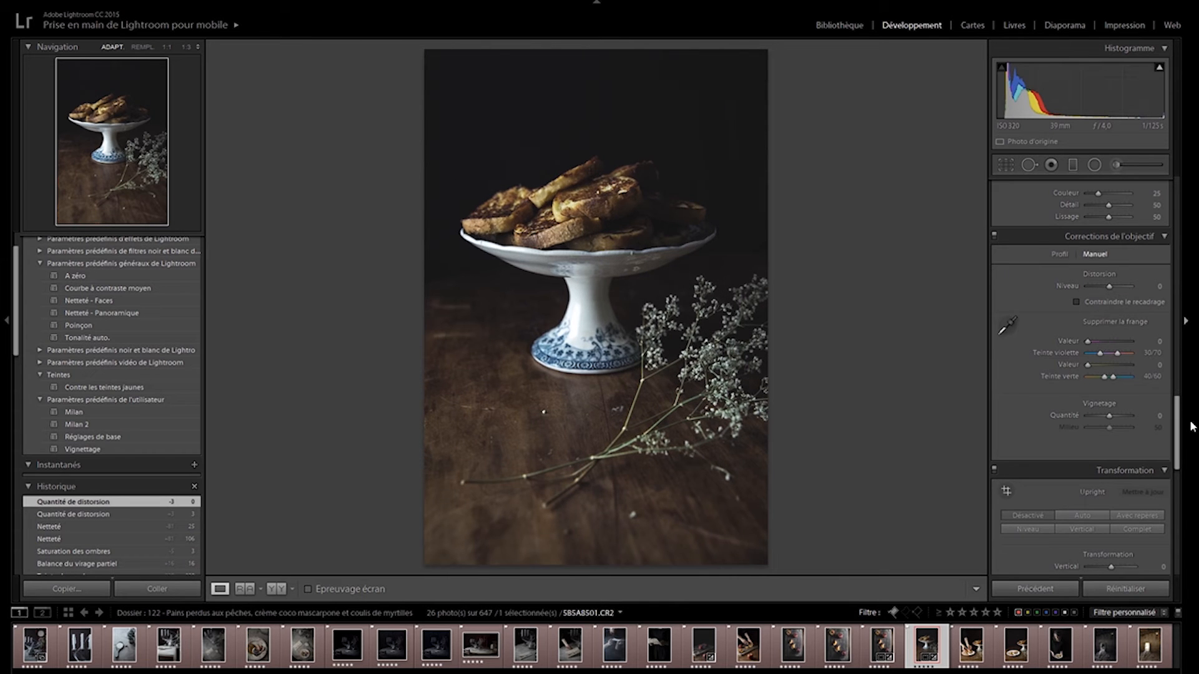
{"action": "scroll", "coordinate": [1179, 417], "scroll_direction": "up", "scroll_amount": 1}
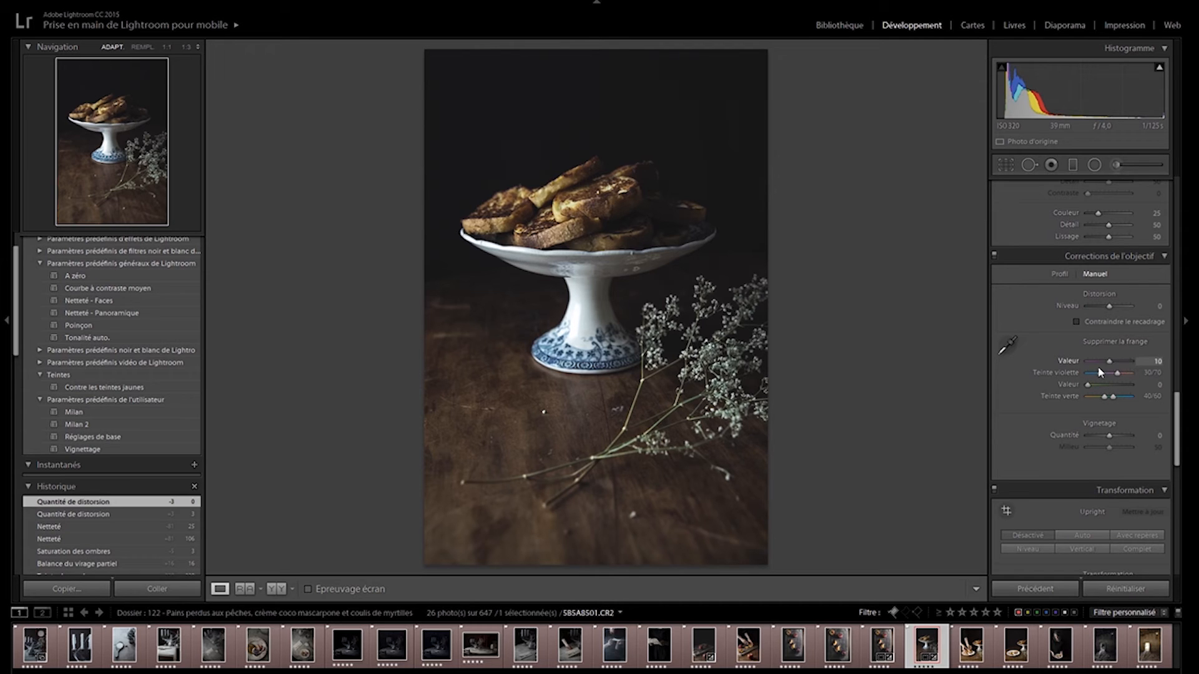
{"action": "left_click_drag", "start_coordinate": [1091, 370], "coordinate": [1080, 365]}
Step: Set the lens-correction vignetting amount to -66 and its midpoint to 33
{"action": "scroll", "coordinate": [1051, 404], "scroll_direction": "down", "scroll_amount": 1}
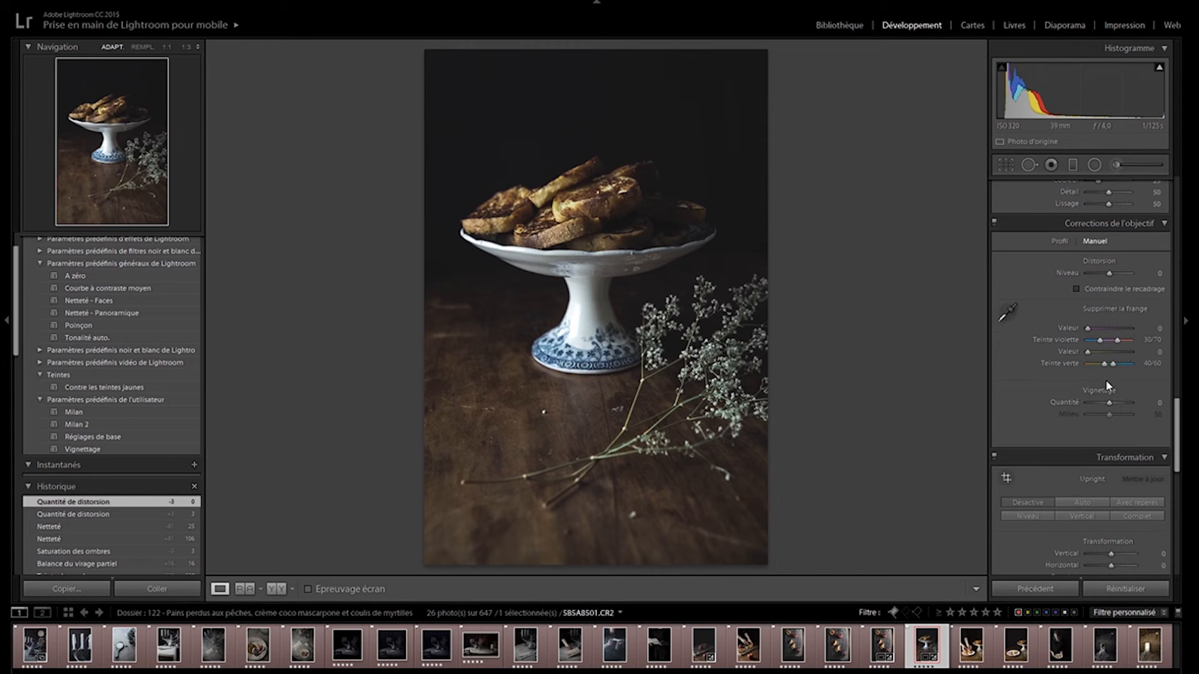
{"action": "mouse_move", "coordinate": [1109, 405]}
{"action": "left_mouse_down"}
{"action": "mouse_move", "coordinate": [1085, 401]}
{"action": "mouse_move", "coordinate": [1095, 402]}
{"action": "left_mouse_up"}
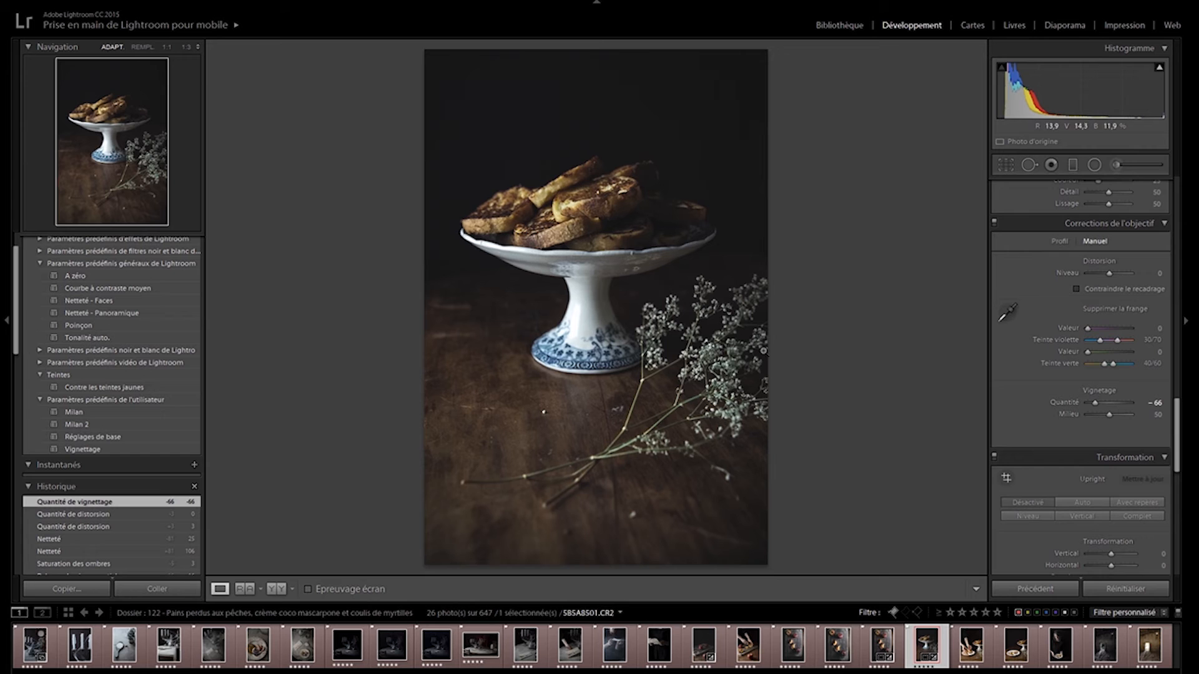
{"action": "left_click_drag", "start_coordinate": [1114, 417], "coordinate": [1102, 414]}
Step: Try perspective transforms of vertical -3, horizontal -18, rotation -4.2 and aspect -3 on the photo
{"action": "left_click_drag", "start_coordinate": [1174, 423], "coordinate": [1180, 435]}
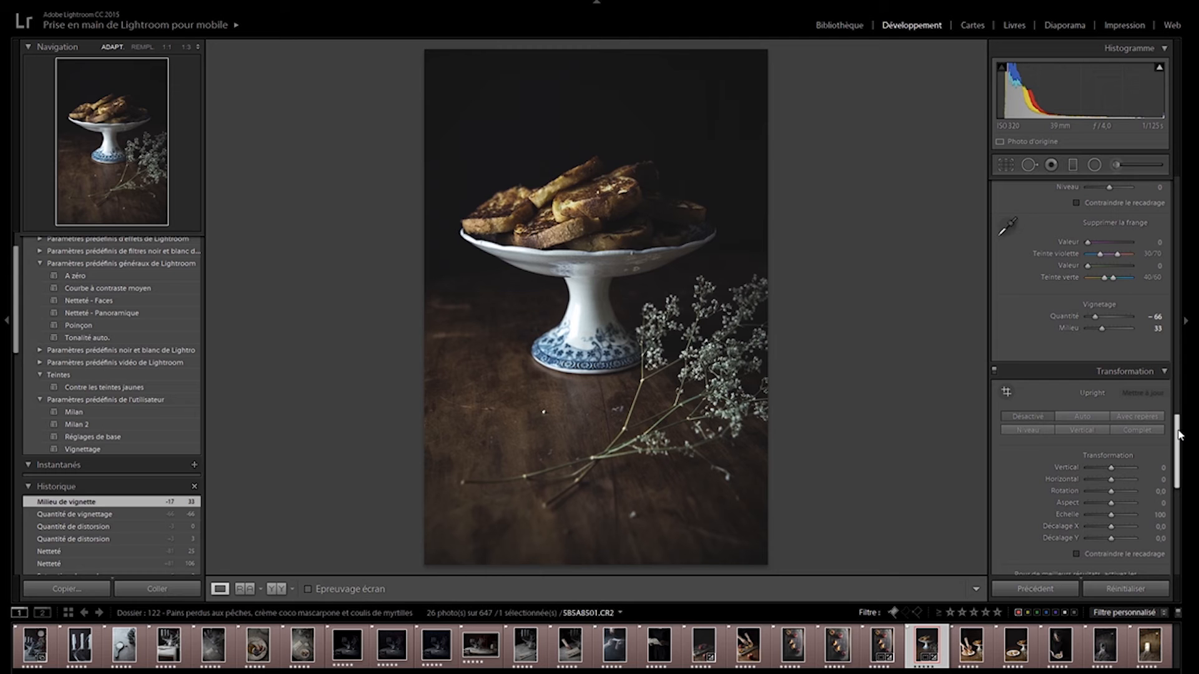
{"action": "scroll", "coordinate": [1122, 387], "scroll_direction": "down", "scroll_amount": 3}
{"action": "mouse_move", "coordinate": [1112, 387]}
{"action": "left_mouse_down"}
{"action": "mouse_move", "coordinate": [1120, 392]}
{"action": "mouse_move", "coordinate": [1098, 397]}
{"action": "mouse_move", "coordinate": [1118, 400]}
{"action": "mouse_move", "coordinate": [1104, 404]}
{"action": "left_mouse_up"}
{"action": "mouse_move", "coordinate": [1109, 403]}
{"action": "left_mouse_down"}
{"action": "mouse_move", "coordinate": [1120, 412]}
{"action": "mouse_move", "coordinate": [1099, 406]}
{"action": "mouse_move", "coordinate": [1098, 422]}
{"action": "mouse_move", "coordinate": [1116, 424]}
{"action": "mouse_move", "coordinate": [1110, 417]}
{"action": "left_mouse_up"}
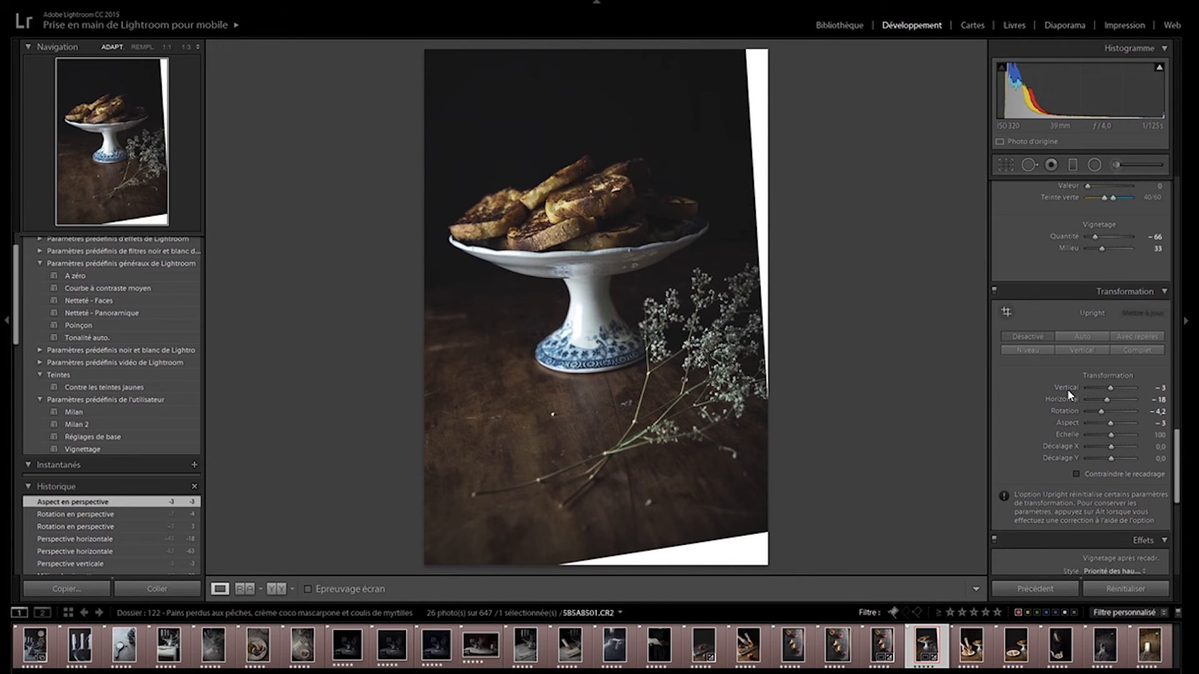
Step: Reset the aspect, rotation, horizontal and vertical transform values to 0
{"action": "left_click", "coordinate": [1159, 423]}
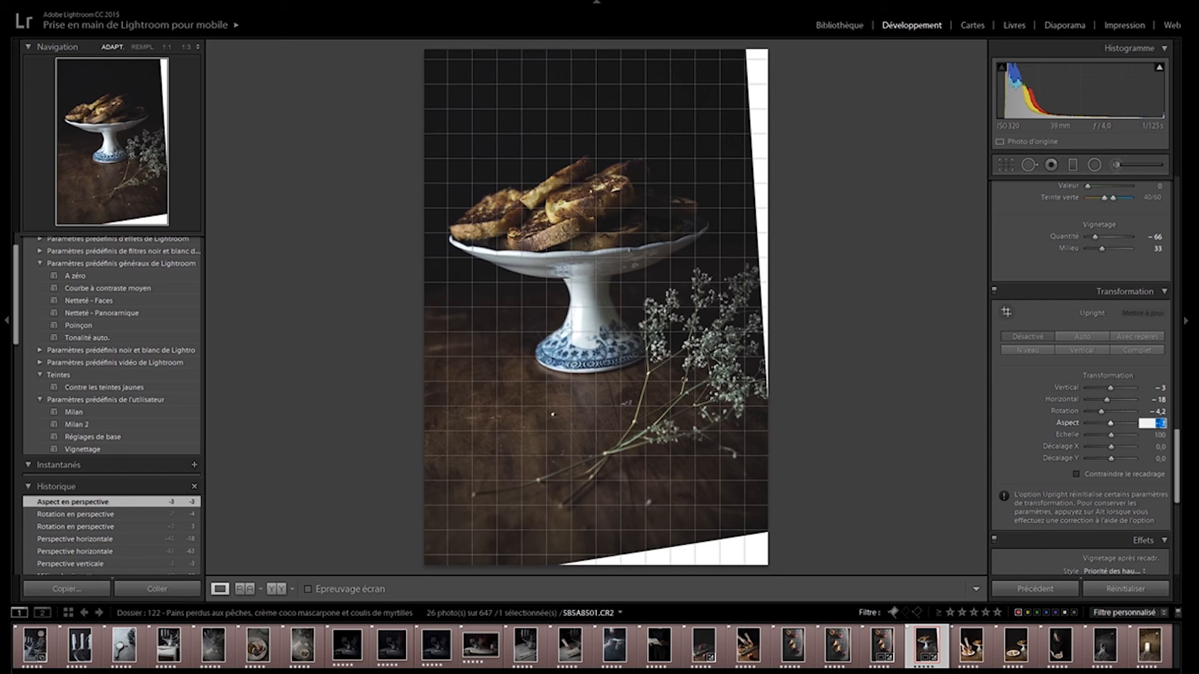
{"action": "type", "text": "0"}
{"action": "key", "text": "shift+Tab"}
{"action": "type", "text": "0"}
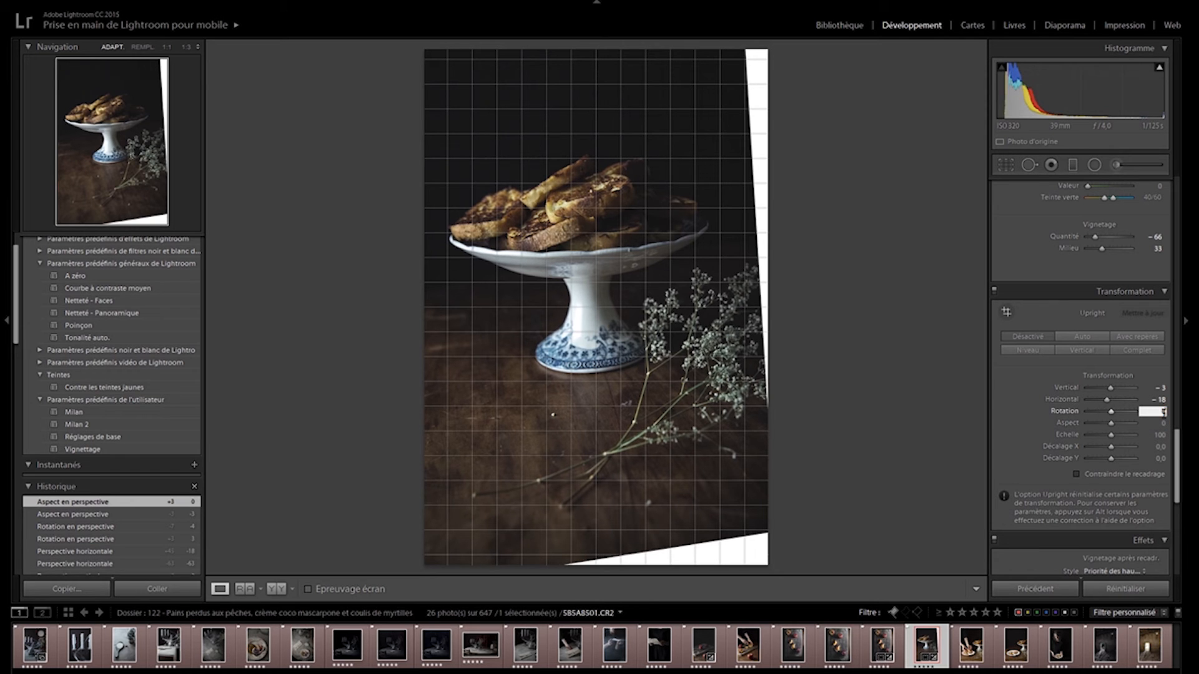
{"action": "key", "text": "shift+Tab"}
{"action": "type", "text": "0"}
{"action": "key", "text": "shift+Tab"}
{"action": "type", "text": "0"}
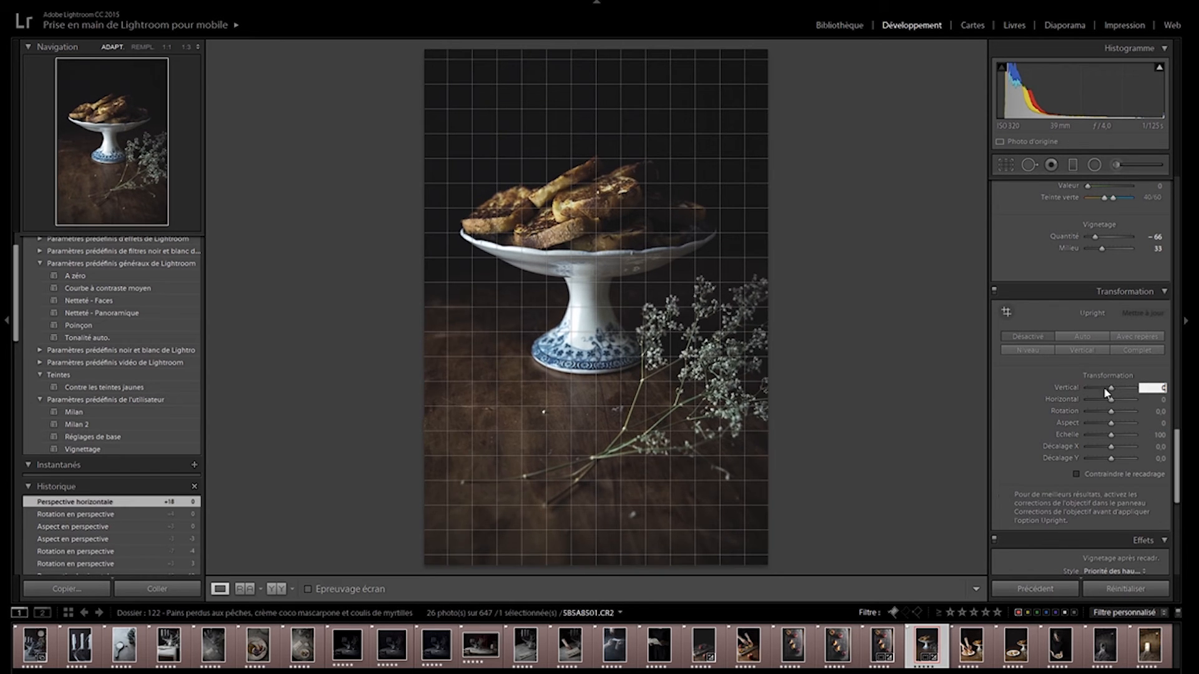
{"action": "key", "text": "Return"}
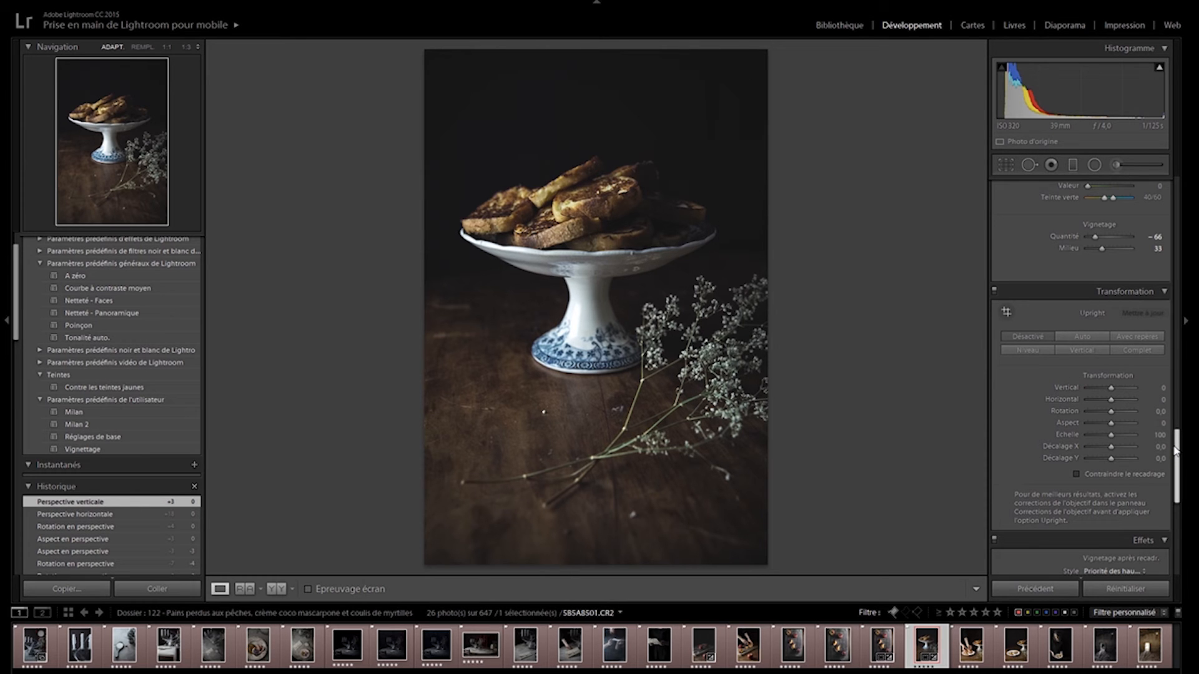
Step: Try a camera-calibration shadow tint of +44 and a red primary hue of -18, and return both to 0
{"action": "left_click_drag", "start_coordinate": [1176, 450], "coordinate": [1179, 535]}
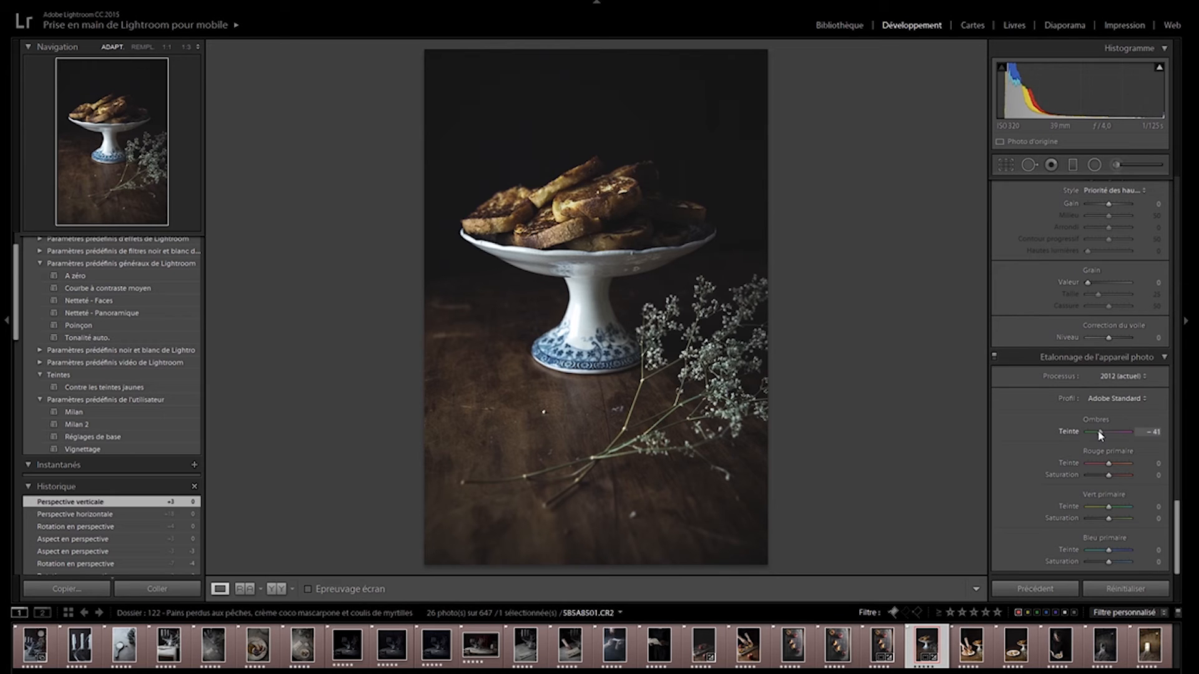
{"action": "mouse_move", "coordinate": [1118, 428]}
{"action": "left_mouse_down"}
{"action": "mouse_move", "coordinate": [1100, 434]}
{"action": "mouse_move", "coordinate": [1126, 432]}
{"action": "mouse_move", "coordinate": [1115, 438]}
{"action": "left_mouse_up"}
{"action": "left_click", "coordinate": [1149, 433]}
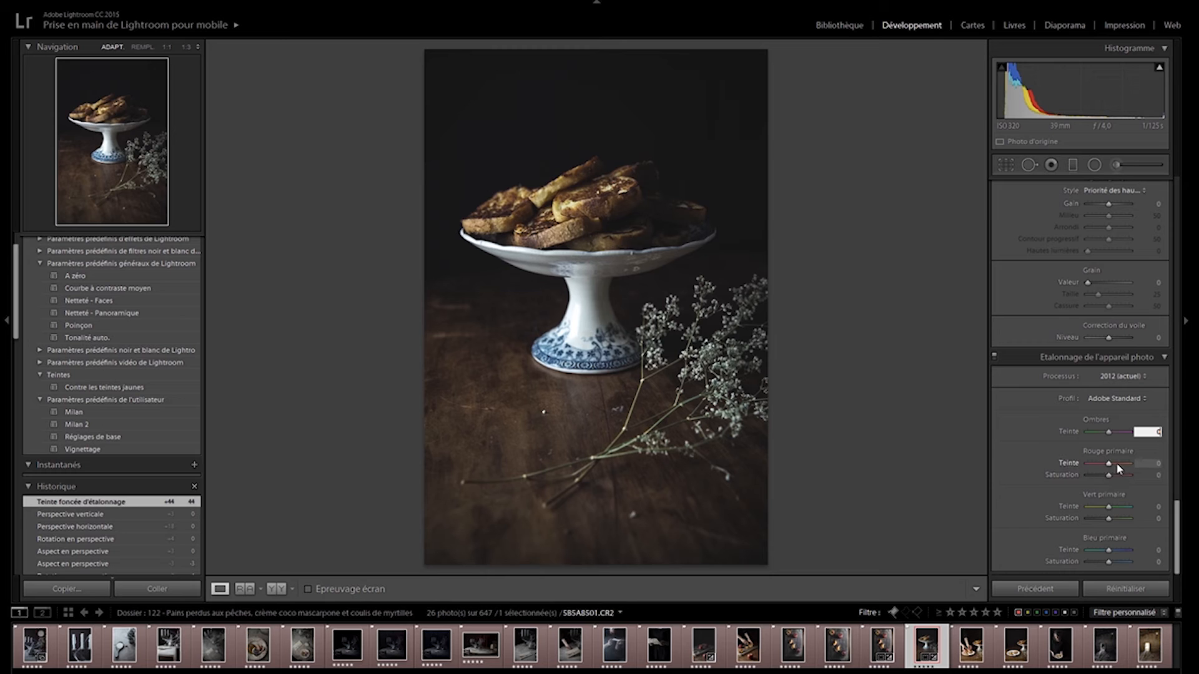
{"action": "type", "text": "0"}
{"action": "key", "text": "Return"}
{"action": "left_click_drag", "start_coordinate": [1112, 462], "coordinate": [1105, 465]}
{"action": "left_click", "coordinate": [1151, 463]}
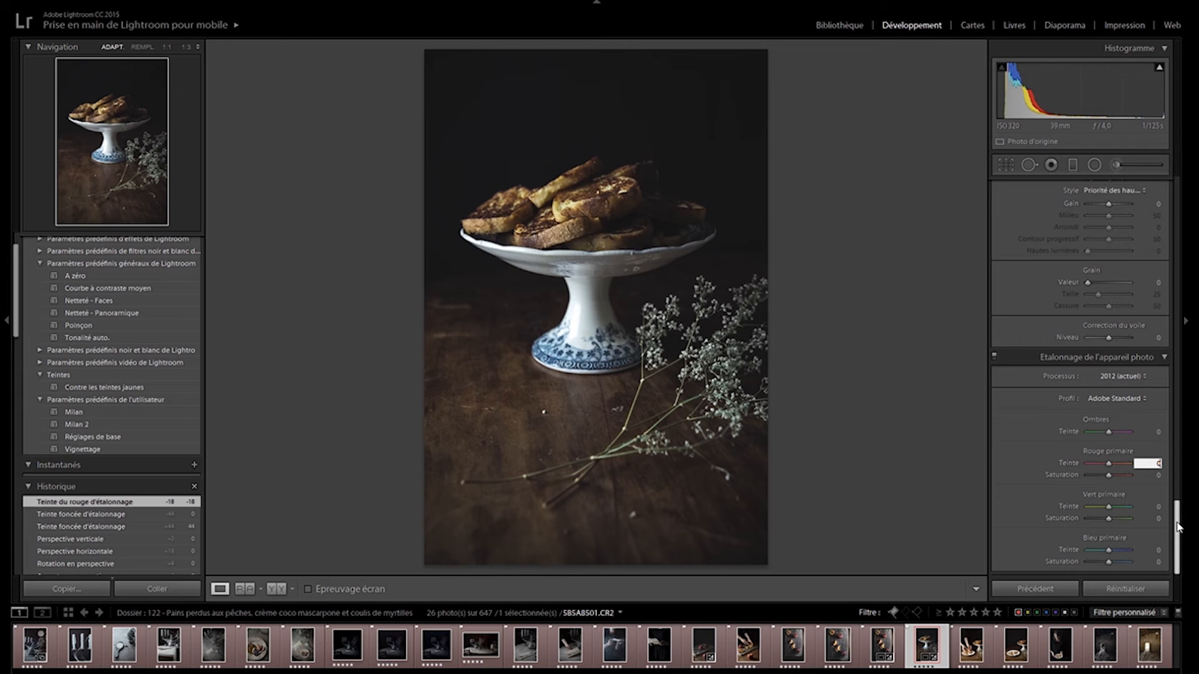
Step: Switch the point curve to the RGB channel and lift its black point slightly to fade the darkest tones
{"action": "left_click_drag", "start_coordinate": [1175, 533], "coordinate": [1193, 221]}
{"action": "scroll", "coordinate": [1193, 222], "scroll_direction": "up", "scroll_amount": 4}
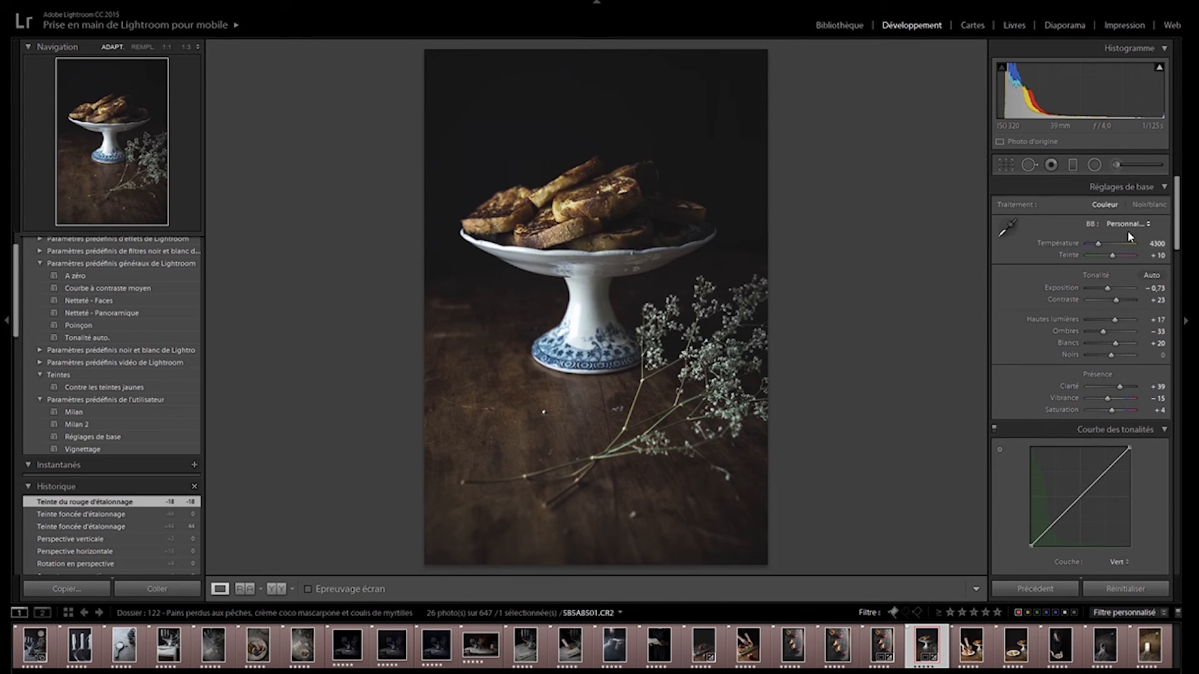
{"action": "left_click_drag", "start_coordinate": [1178, 205], "coordinate": [1182, 189]}
{"action": "left_click_drag", "start_coordinate": [1176, 209], "coordinate": [480, 108]}
{"action": "left_click_drag", "start_coordinate": [1177, 219], "coordinate": [1178, 225]}
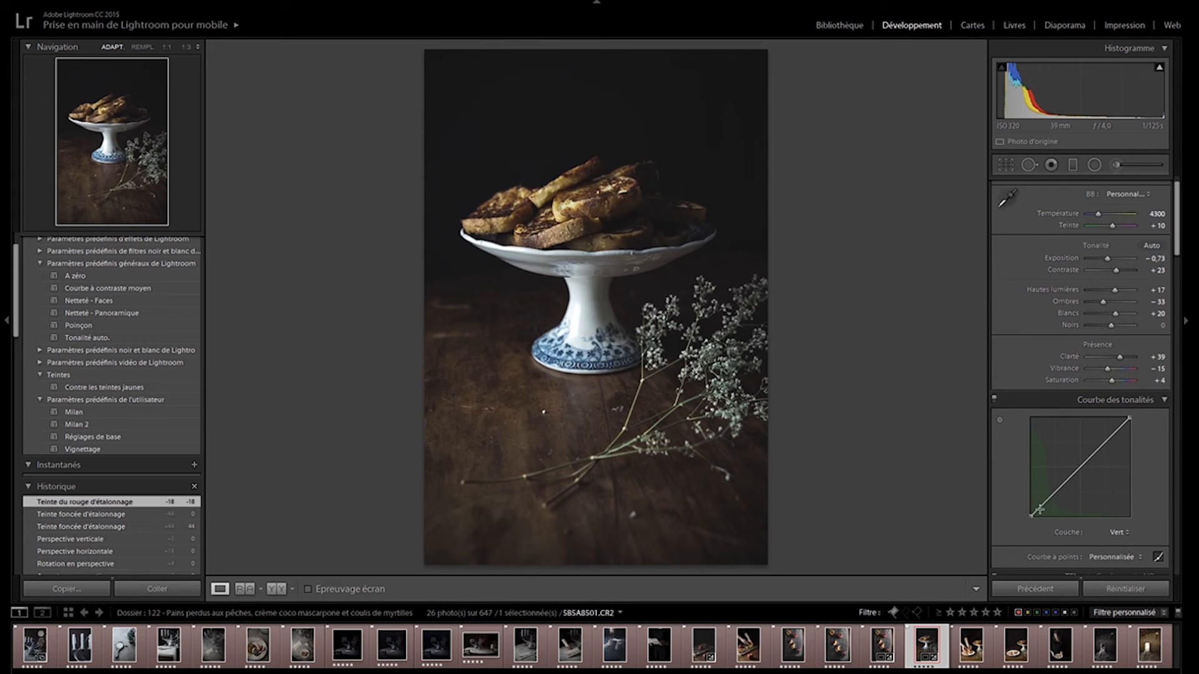
{"action": "left_click", "coordinate": [1123, 543]}
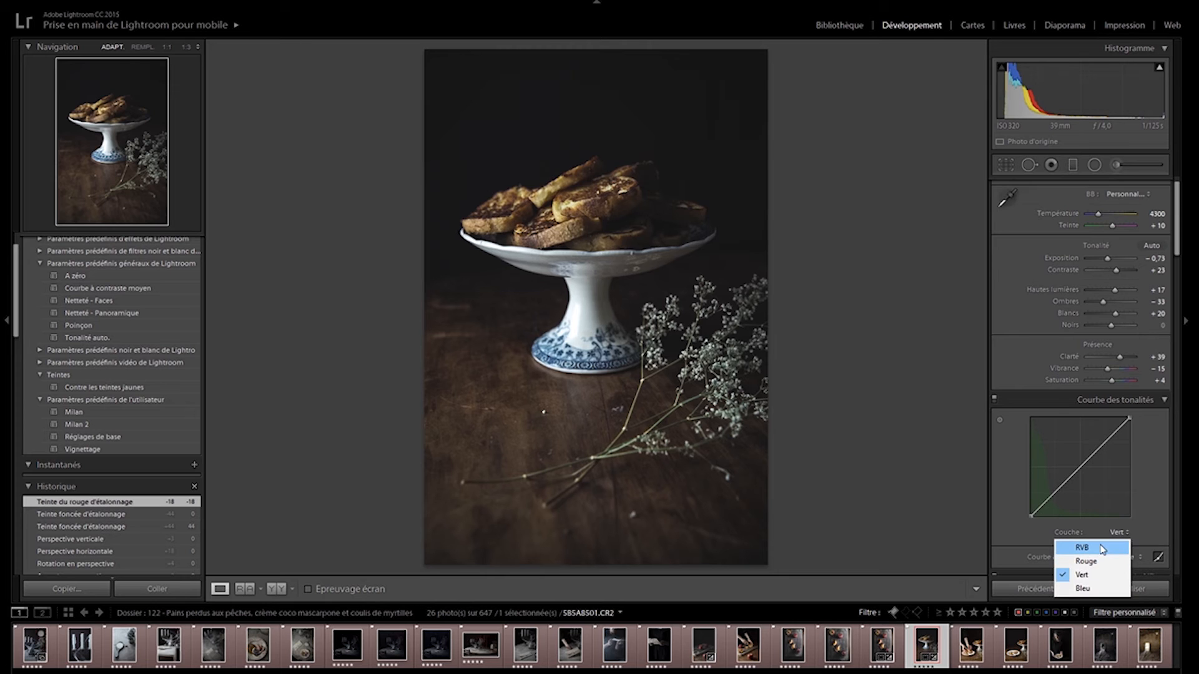
{"action": "left_click", "coordinate": [1083, 544]}
{"action": "left_click_drag", "start_coordinate": [1031, 512], "coordinate": [1031, 509]}
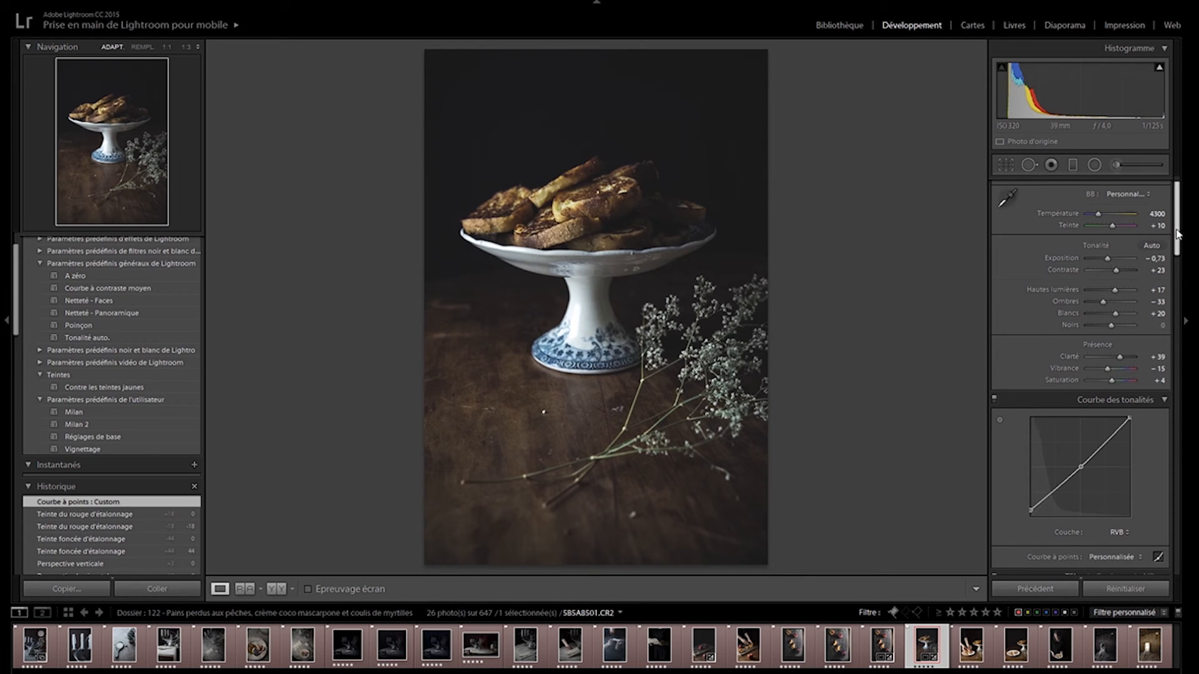
Step: Start an Adjustment Brush mask with a size 7 brush on the wooden table left of the dish
{"action": "scroll", "coordinate": [1178, 225], "scroll_direction": "up", "scroll_amount": 1}
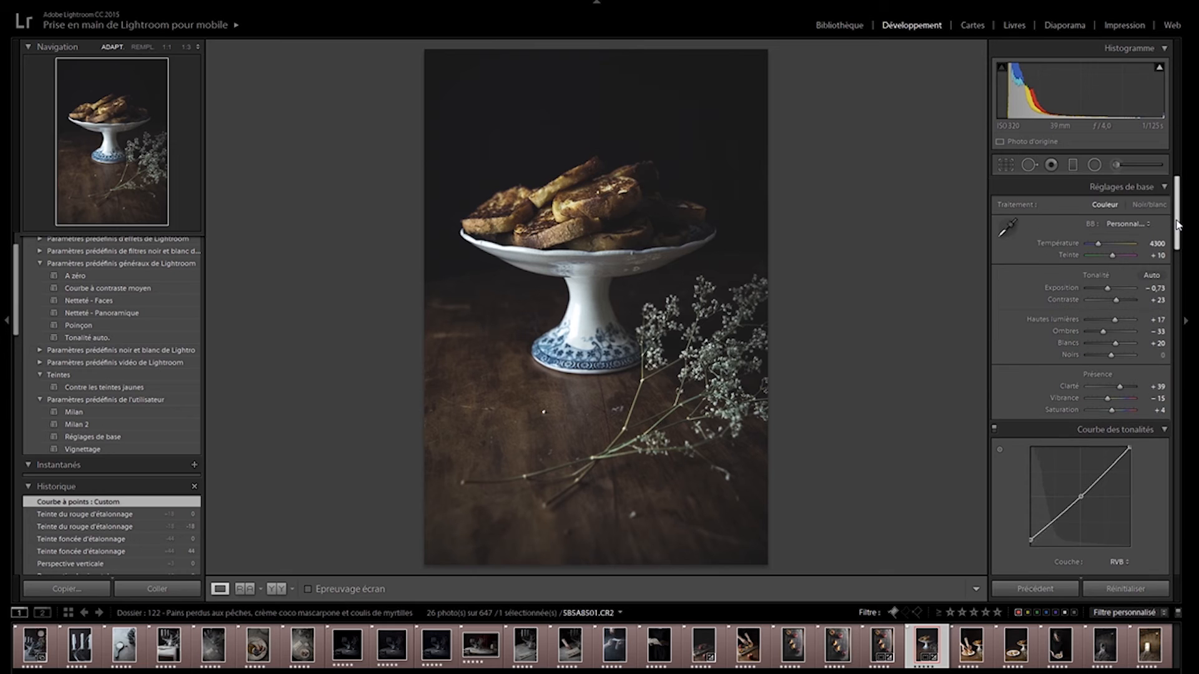
{"action": "left_click", "coordinate": [1117, 165]}
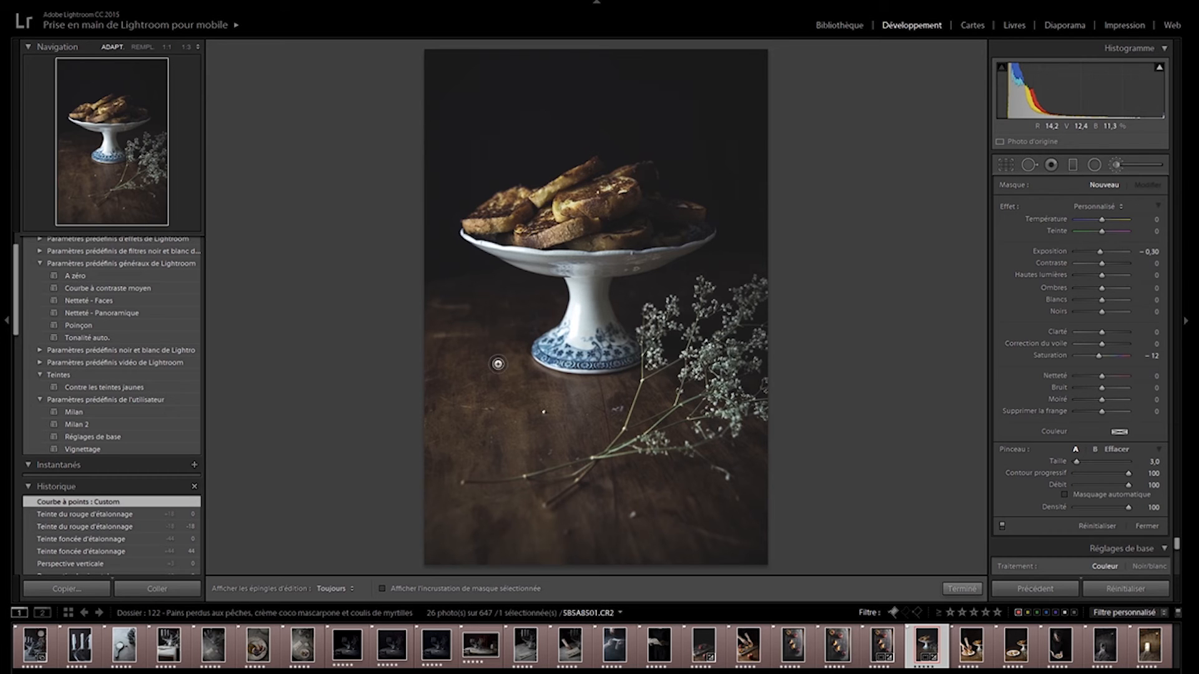
{"action": "right_click", "coordinate": [455, 351]}
{"action": "left_click", "coordinate": [455, 353]}
{"action": "key", "text": "h"}
{"action": "left_click_drag", "start_coordinate": [467, 342], "coordinate": [455, 342]}
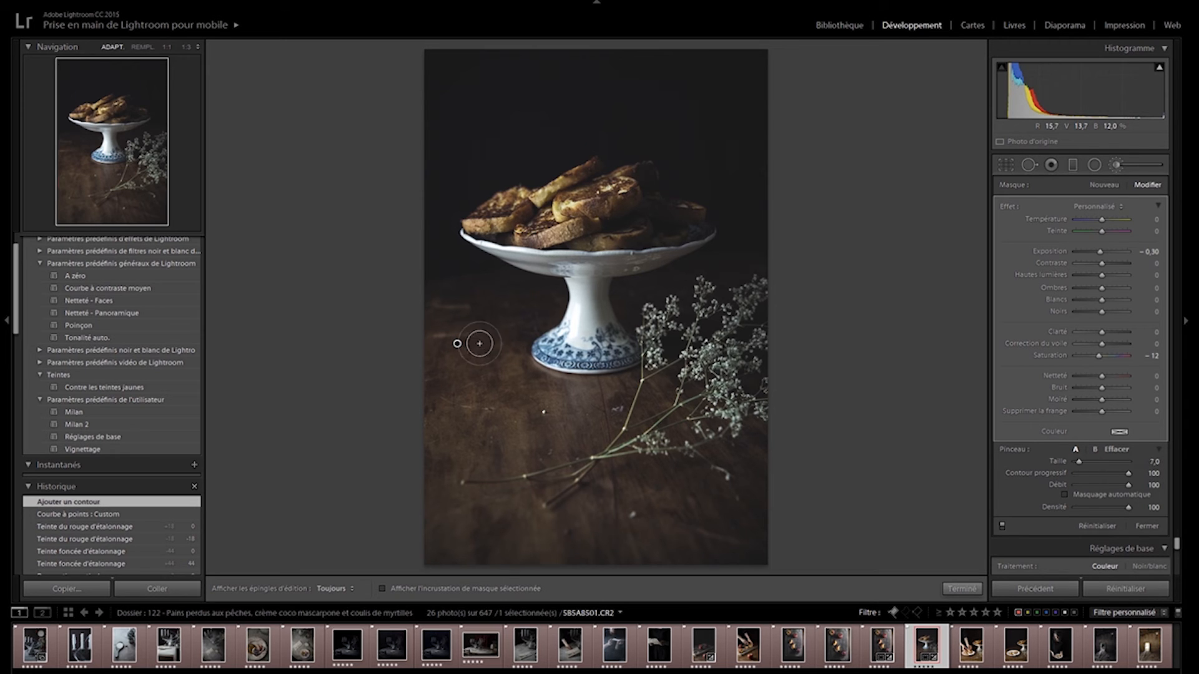
Step: Extend the brush mask down the wooden table toward the tips of the flower stems
{"action": "scroll", "coordinate": [479, 340], "scroll_direction": "up", "scroll_amount": 4}
{"action": "scroll", "coordinate": [479, 340], "scroll_direction": "down", "scroll_amount": 4}
{"action": "scroll", "coordinate": [480, 341], "scroll_direction": "up", "scroll_amount": 4}
{"action": "scroll", "coordinate": [478, 340], "scroll_direction": "down", "scroll_amount": 3}
{"action": "scroll", "coordinate": [478, 340], "scroll_direction": "up", "scroll_amount": 4}
{"action": "key", "text": "h"}
{"action": "mouse_move", "coordinate": [465, 364]}
{"action": "left_mouse_down"}
{"action": "mouse_move", "coordinate": [482, 421]}
{"action": "mouse_move", "coordinate": [500, 410]}
{"action": "mouse_move", "coordinate": [492, 376]}
{"action": "mouse_move", "coordinate": [521, 415]}
{"action": "left_mouse_up"}
{"action": "key", "text": "h"}
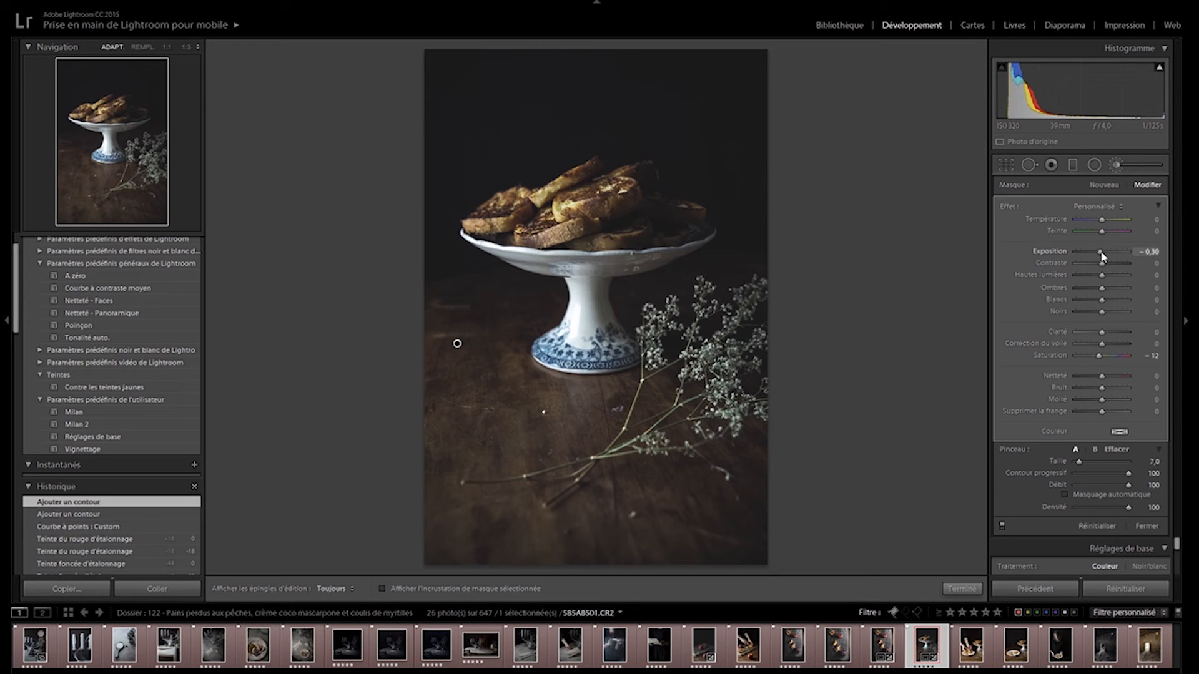
Step: Set the brush adjustment's exposure to 0 and its saturation to -69
{"action": "left_click", "coordinate": [1151, 252]}
{"action": "type", "text": "0"}
{"action": "left_click_drag", "start_coordinate": [1100, 359], "coordinate": [1092, 359]}
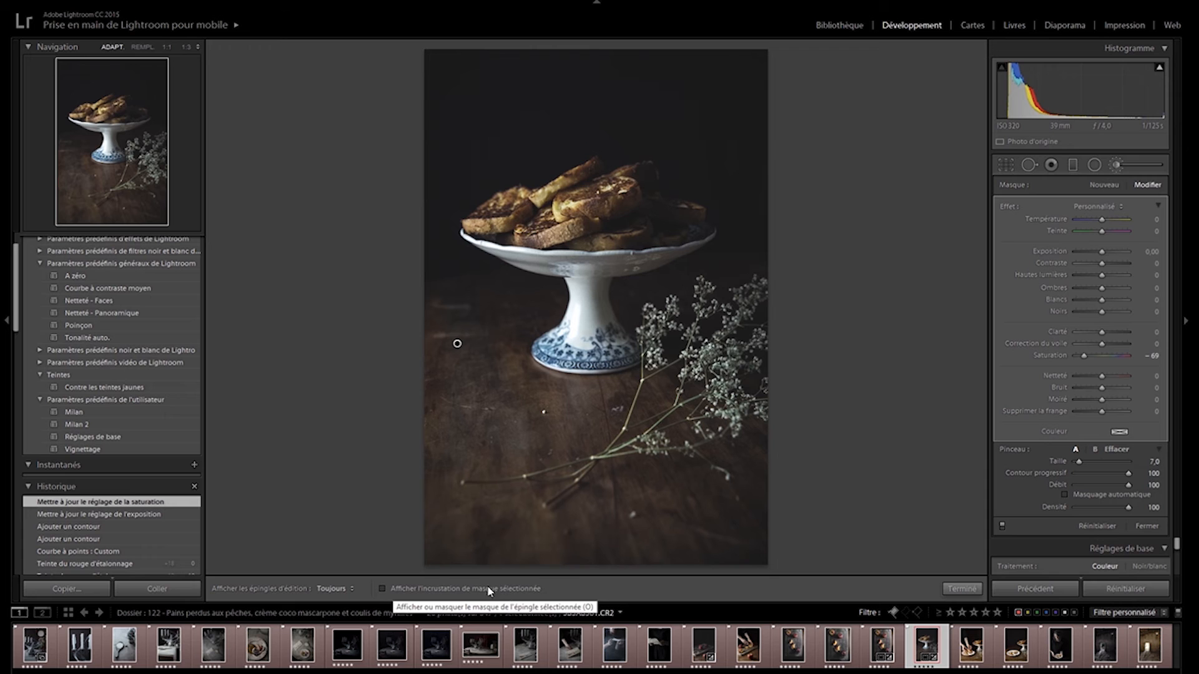
Step: Show the mask overlay and paint over the rest of the table's left side and its whole foreground
{"action": "left_click", "coordinate": [395, 587]}
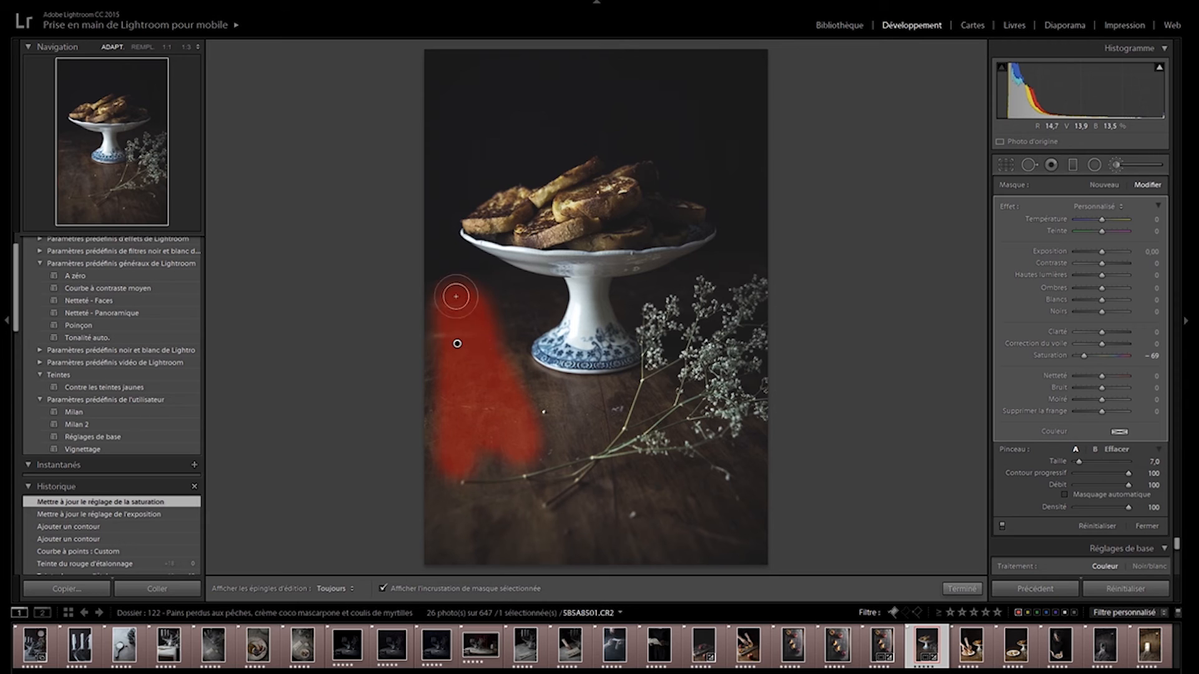
{"action": "key", "text": "h"}
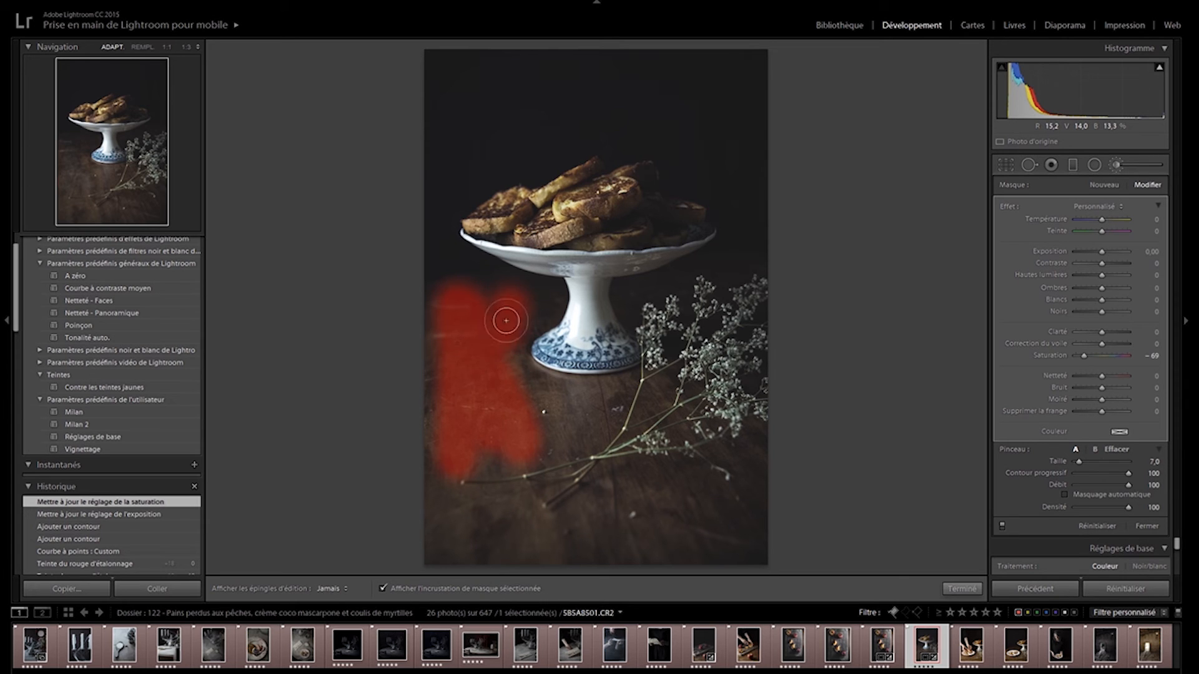
{"action": "mouse_move", "coordinate": [487, 297]}
{"action": "left_mouse_down"}
{"action": "mouse_move", "coordinate": [445, 314]}
{"action": "mouse_move", "coordinate": [439, 403]}
{"action": "mouse_move", "coordinate": [440, 348]}
{"action": "mouse_move", "coordinate": [437, 491]}
{"action": "mouse_move", "coordinate": [429, 462]}
{"action": "mouse_move", "coordinate": [427, 494]}
{"action": "mouse_move", "coordinate": [439, 554]}
{"action": "mouse_move", "coordinate": [425, 518]}
{"action": "mouse_move", "coordinate": [455, 558]}
{"action": "mouse_move", "coordinate": [524, 569]}
{"action": "mouse_move", "coordinate": [425, 549]}
{"action": "mouse_move", "coordinate": [493, 536]}
{"action": "mouse_move", "coordinate": [469, 518]}
{"action": "mouse_move", "coordinate": [504, 519]}
{"action": "mouse_move", "coordinate": [540, 550]}
{"action": "mouse_move", "coordinate": [519, 544]}
{"action": "mouse_move", "coordinate": [646, 538]}
{"action": "mouse_move", "coordinate": [584, 554]}
{"action": "mouse_move", "coordinate": [723, 543]}
{"action": "mouse_move", "coordinate": [710, 538]}
{"action": "mouse_move", "coordinate": [662, 556]}
{"action": "mouse_move", "coordinate": [760, 561]}
{"action": "mouse_move", "coordinate": [782, 538]}
{"action": "mouse_move", "coordinate": [776, 453]}
{"action": "mouse_move", "coordinate": [765, 538]}
{"action": "mouse_move", "coordinate": [761, 483]}
{"action": "mouse_move", "coordinate": [762, 521]}
{"action": "mouse_move", "coordinate": [706, 527]}
{"action": "mouse_move", "coordinate": [715, 519]}
{"action": "mouse_move", "coordinate": [681, 496]}
{"action": "mouse_move", "coordinate": [716, 517]}
{"action": "mouse_move", "coordinate": [697, 502]}
{"action": "mouse_move", "coordinate": [637, 482]}
{"action": "mouse_move", "coordinate": [585, 515]}
{"action": "mouse_move", "coordinate": [684, 520]}
{"action": "mouse_move", "coordinate": [557, 533]}
{"action": "mouse_move", "coordinate": [552, 561]}
{"action": "left_mouse_up"}
{"action": "key", "text": "h"}
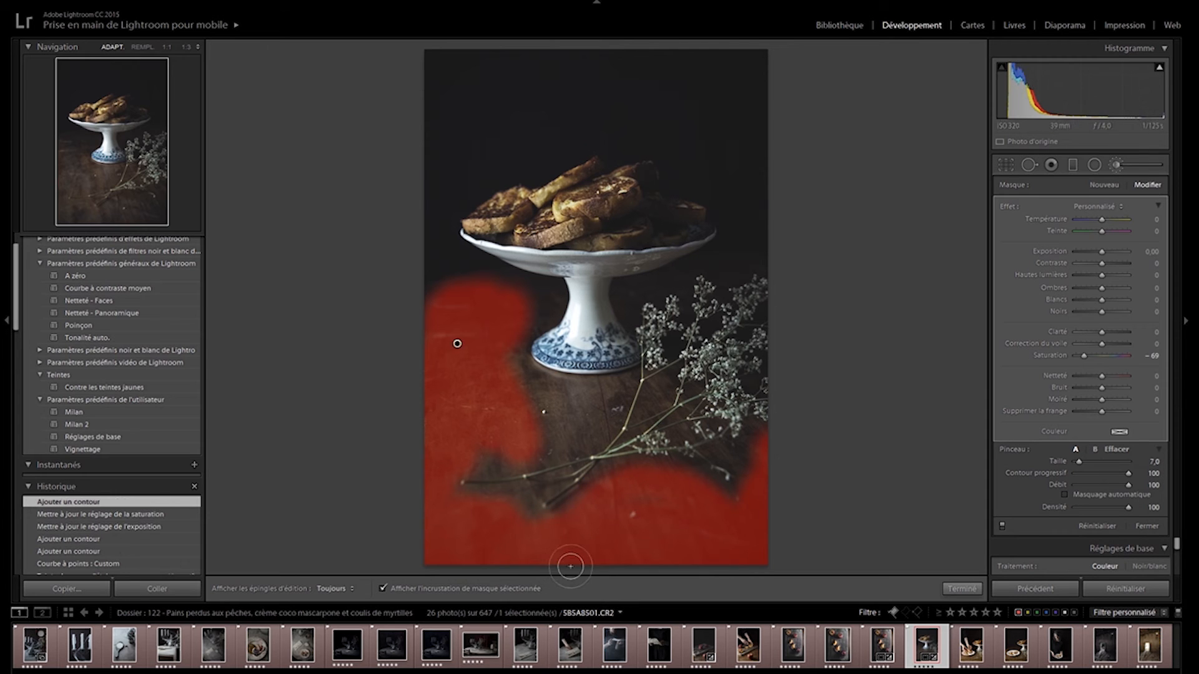
Step: Paint the mask over the table around the dish's foot and behind the flower branches
{"action": "key", "text": "h"}
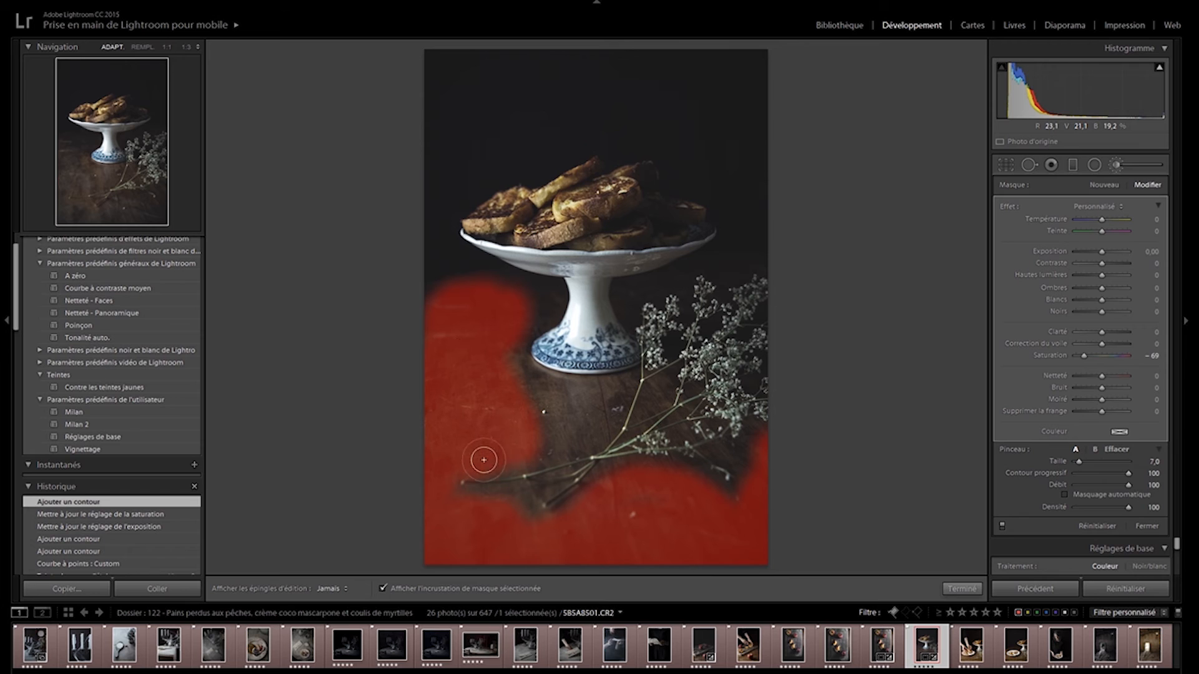
{"action": "mouse_move", "coordinate": [527, 453]}
{"action": "left_mouse_down"}
{"action": "mouse_move", "coordinate": [570, 436]}
{"action": "mouse_move", "coordinate": [601, 395]}
{"action": "mouse_move", "coordinate": [554, 407]}
{"action": "mouse_move", "coordinate": [519, 385]}
{"action": "mouse_move", "coordinate": [617, 395]}
{"action": "left_mouse_up"}
{"action": "key", "text": "h"}
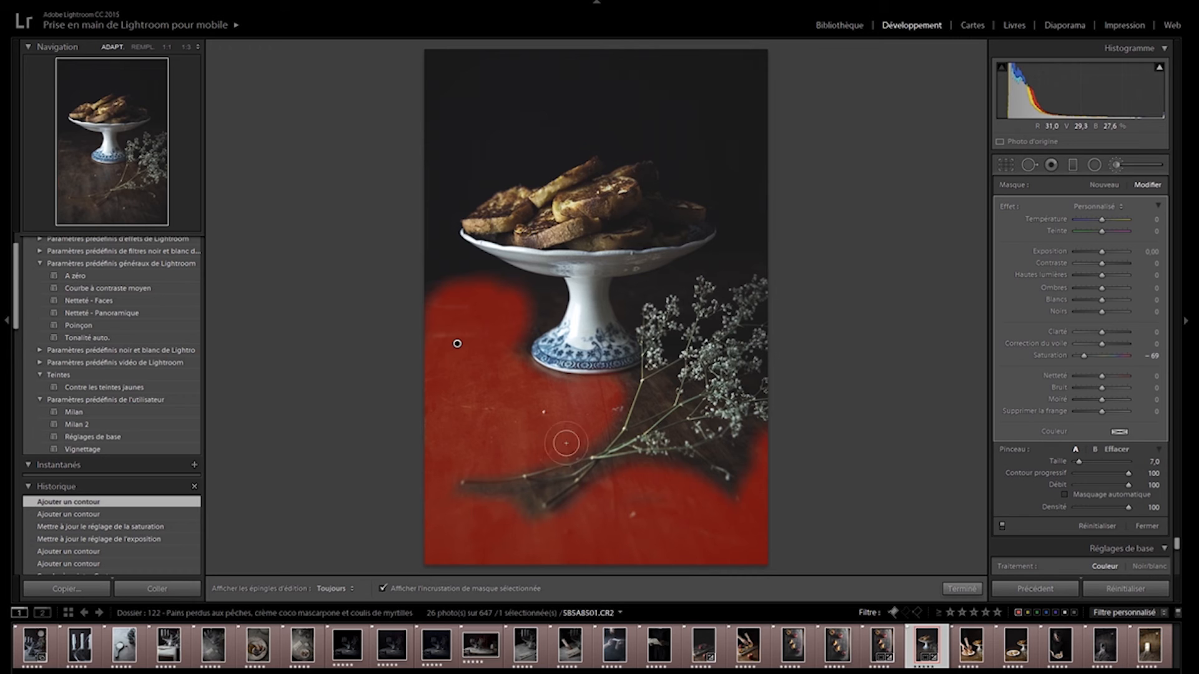
{"action": "mouse_move", "coordinate": [632, 414]}
{"action": "left_mouse_down"}
{"action": "mouse_move", "coordinate": [698, 389]}
{"action": "mouse_move", "coordinate": [662, 395]}
{"action": "mouse_move", "coordinate": [658, 379]}
{"action": "mouse_move", "coordinate": [677, 362]}
{"action": "mouse_move", "coordinate": [696, 386]}
{"action": "left_mouse_up"}
Step: Erase the mask from the flowers and the area between their stems with a size 4 eraser brush
{"action": "key", "text": "alt"}
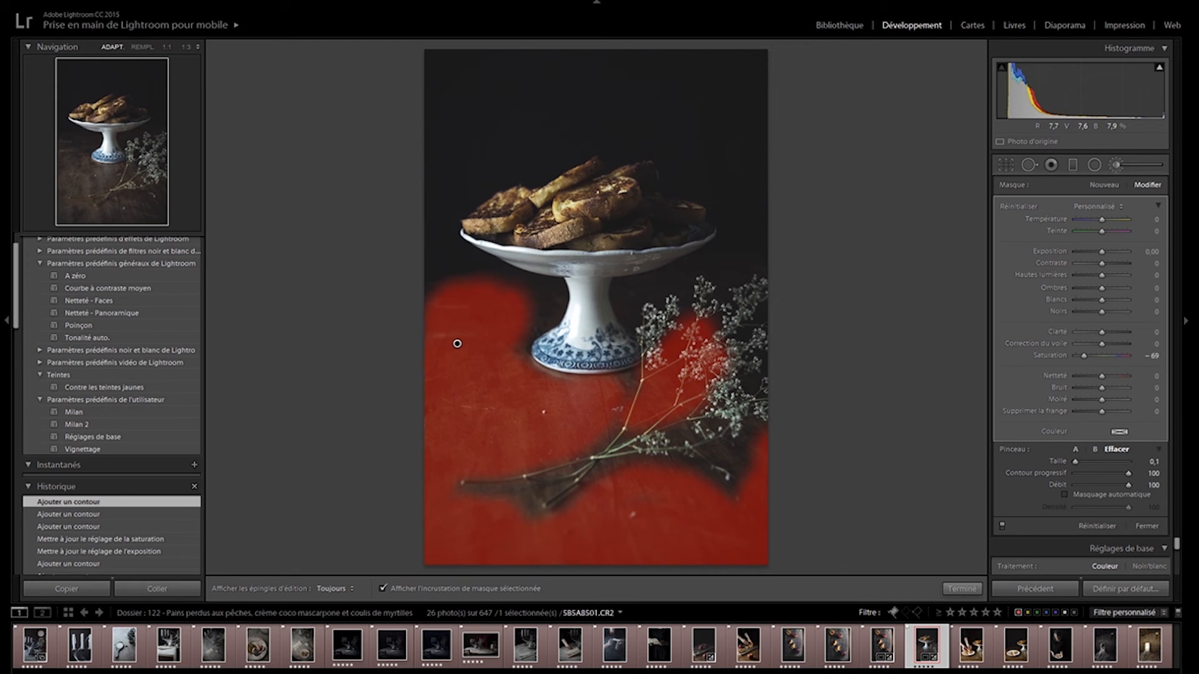
{"action": "scroll", "coordinate": [690, 345], "scroll_direction": "up", "scroll_amount": 4}
{"action": "scroll", "coordinate": [690, 344], "scroll_direction": "up", "scroll_amount": 1}
{"action": "scroll", "coordinate": [688, 348], "scroll_direction": "down", "scroll_amount": 5}
{"action": "key", "text": "h"}
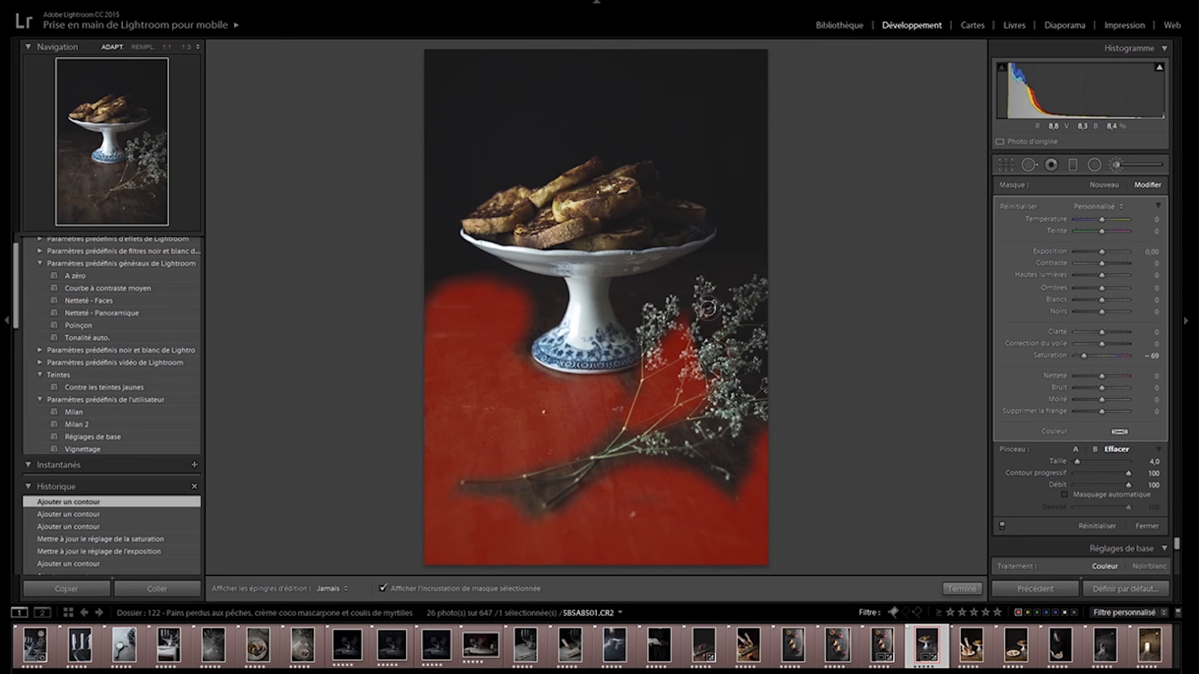
{"action": "mouse_move", "coordinate": [691, 346]}
{"action": "left_mouse_down"}
{"action": "mouse_move", "coordinate": [676, 339]}
{"action": "mouse_move", "coordinate": [683, 345]}
{"action": "left_mouse_up"}
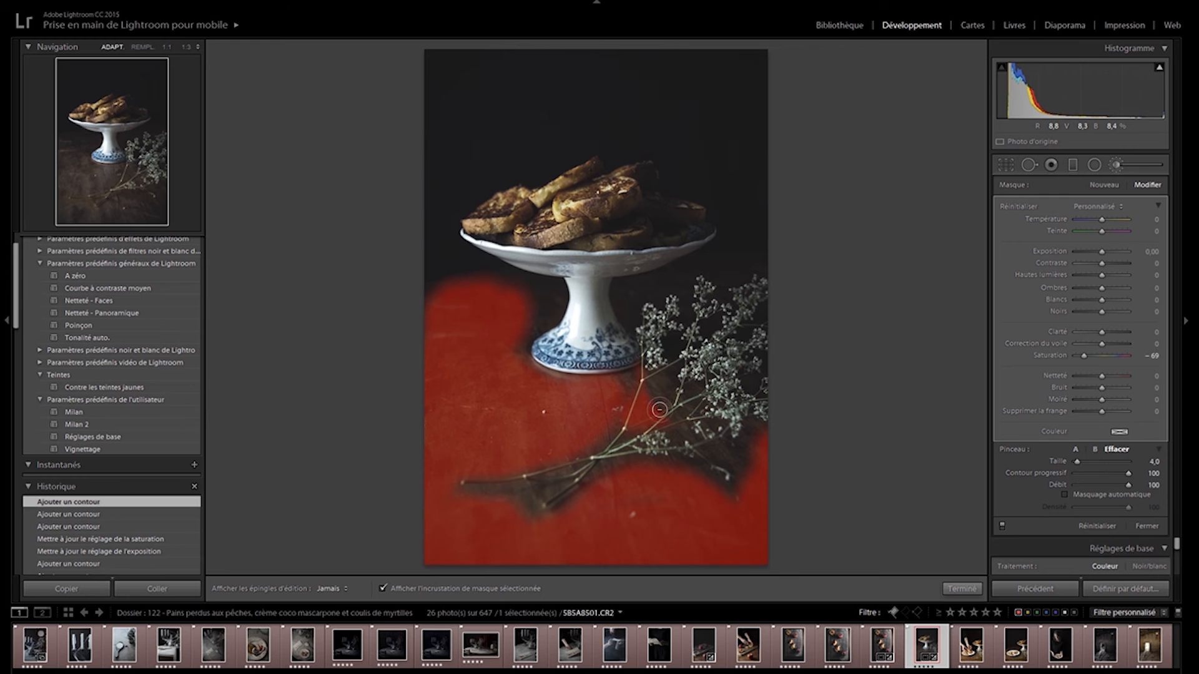
{"action": "left_click_drag", "start_coordinate": [649, 379], "coordinate": [650, 385]}
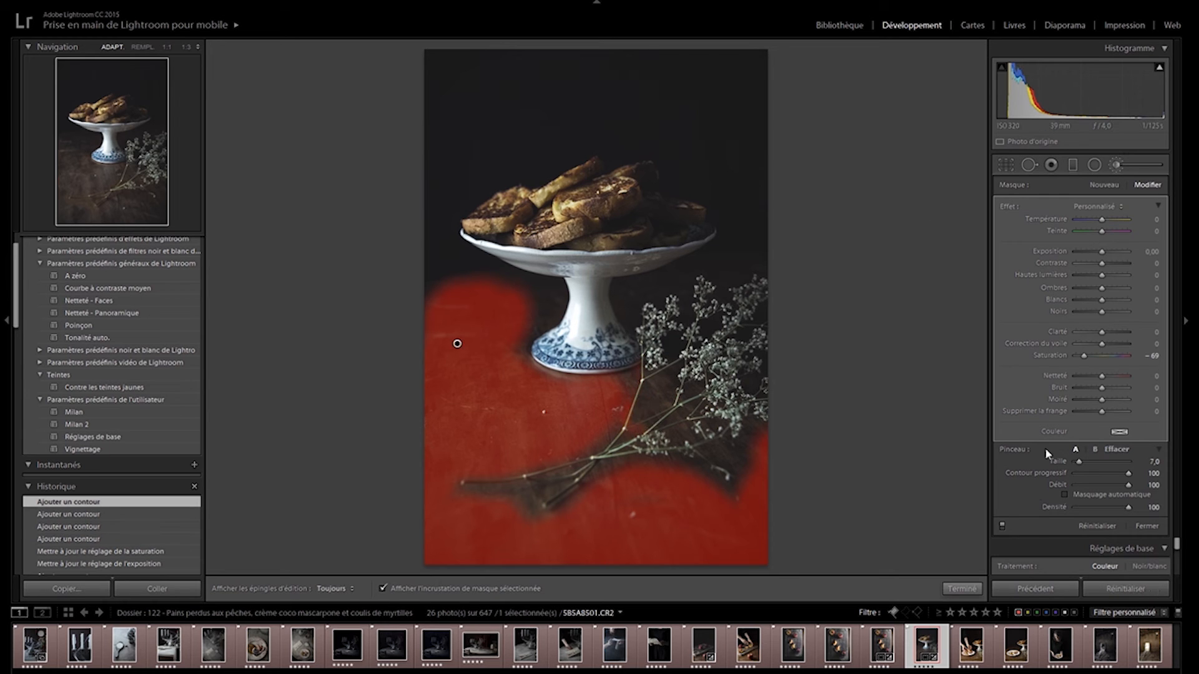
Step: Enable Auto Mask and paint the mask over the table beside the dish's foot, behind the stems and below the plate's left rim
{"action": "left_click", "coordinate": [1085, 498]}
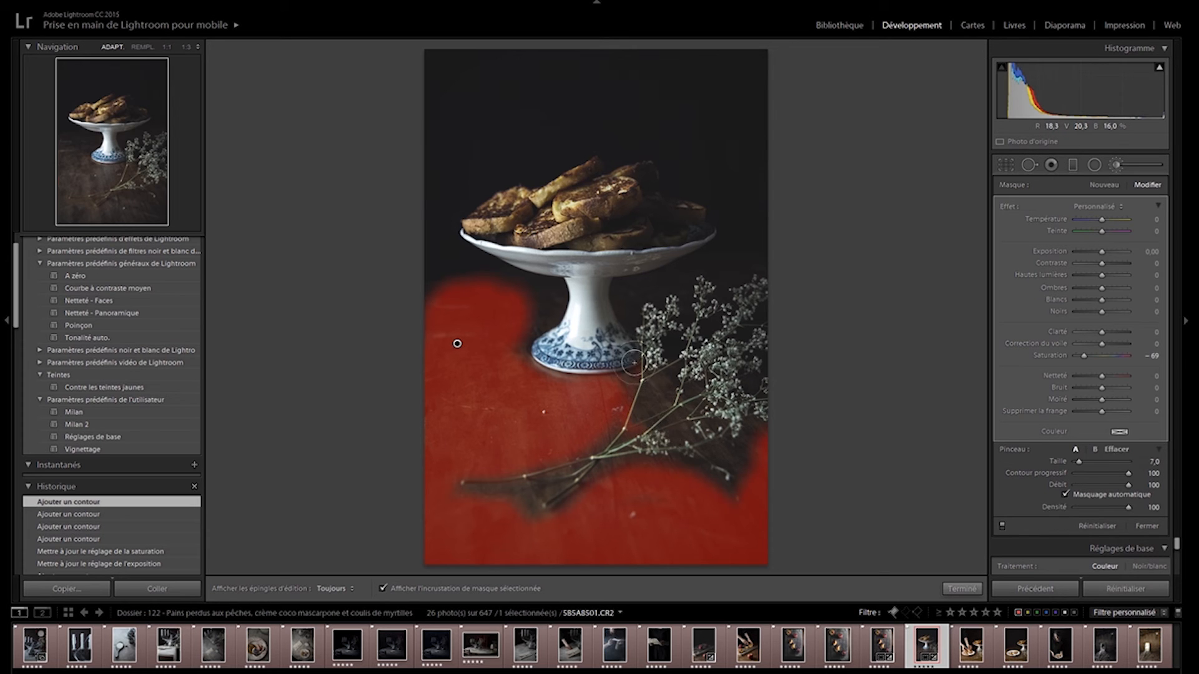
{"action": "left_click_drag", "start_coordinate": [657, 385], "coordinate": [649, 402]}
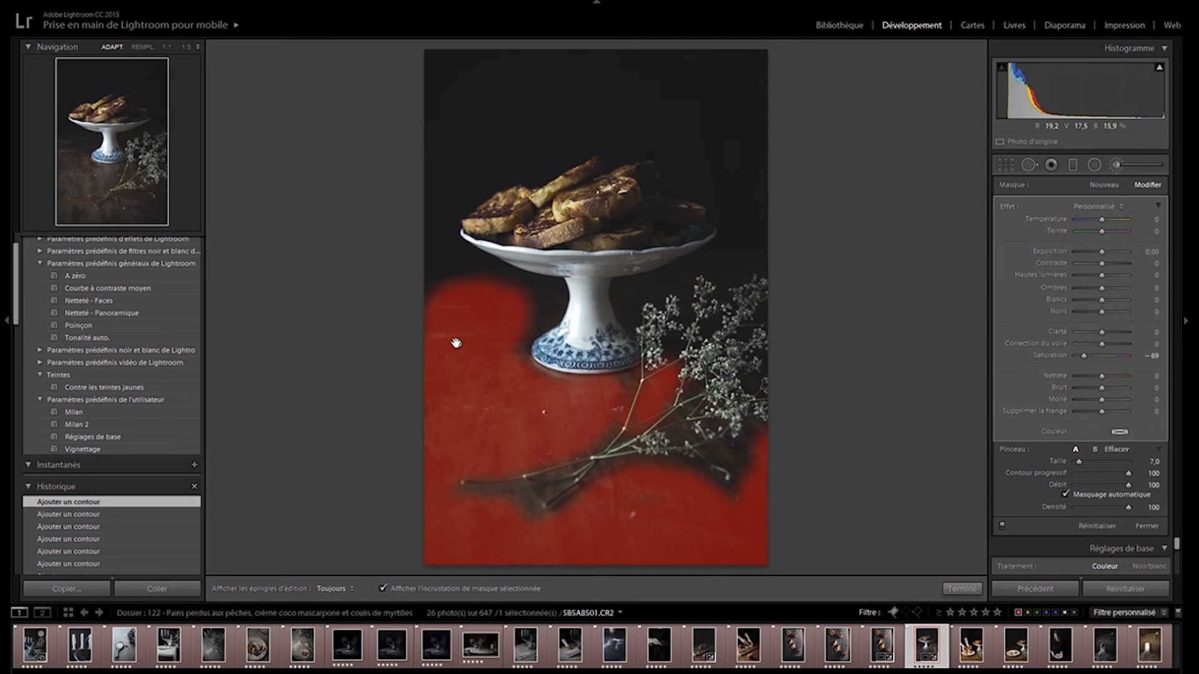
{"action": "key", "text": "h"}
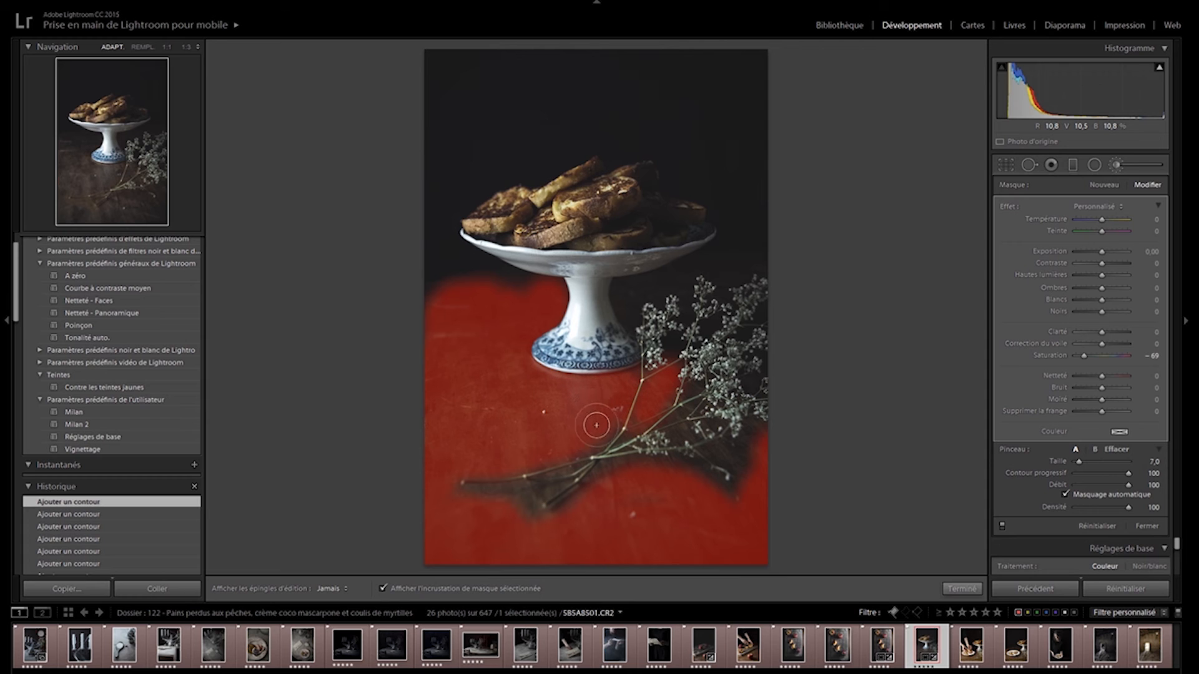
{"action": "key", "text": "h"}
{"action": "key", "text": "h"}
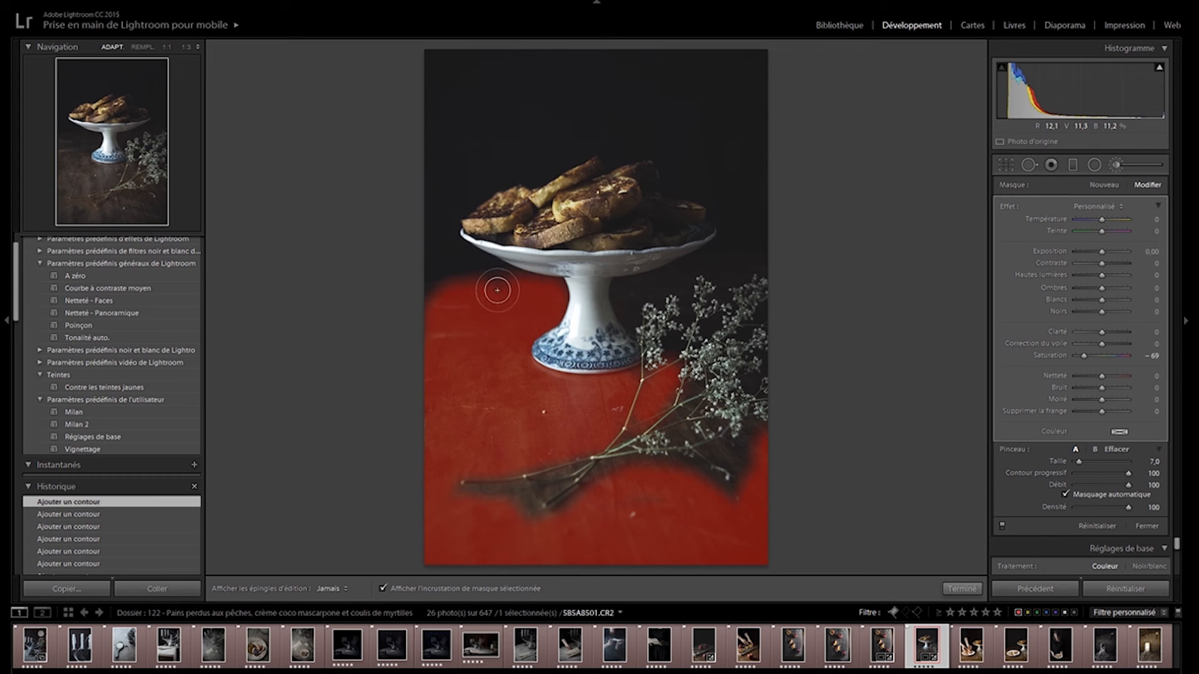
{"action": "key", "text": "h"}
{"action": "key", "text": "h"}
Step: Paint the mask over the table behind the dish's right side, between the flowers and around the branches in the foreground
{"action": "mouse_move", "coordinate": [718, 264]}
{"action": "left_mouse_down"}
{"action": "mouse_move", "coordinate": [740, 260]}
{"action": "mouse_move", "coordinate": [637, 287]}
{"action": "mouse_move", "coordinate": [623, 294]}
{"action": "mouse_move", "coordinate": [631, 313]}
{"action": "mouse_move", "coordinate": [647, 286]}
{"action": "left_mouse_up"}
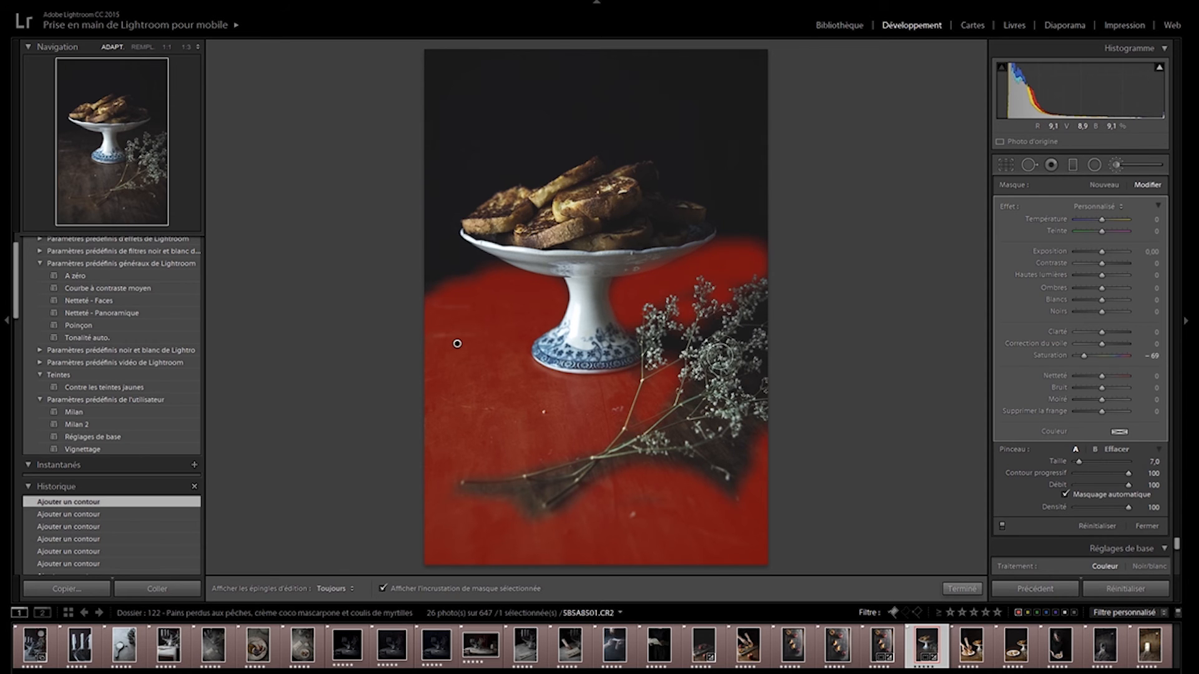
{"action": "left_click_drag", "start_coordinate": [708, 323], "coordinate": [667, 348]}
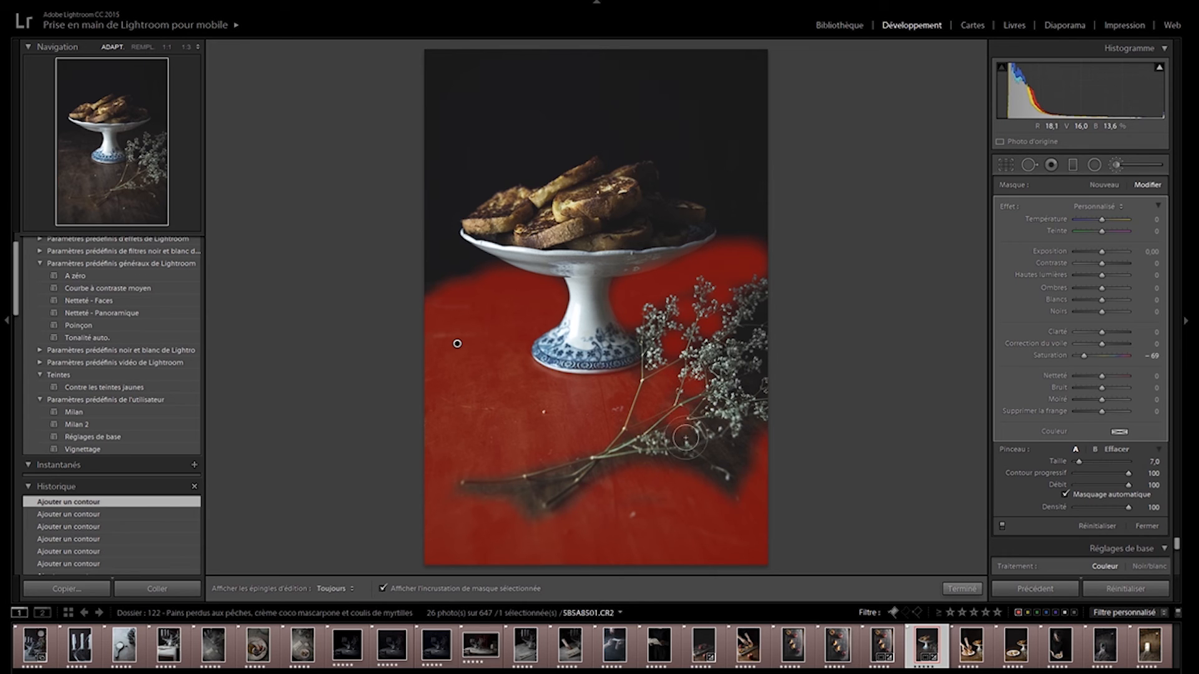
{"action": "mouse_move", "coordinate": [715, 455]}
{"action": "left_mouse_down"}
{"action": "mouse_move", "coordinate": [747, 445]}
{"action": "mouse_move", "coordinate": [755, 423]}
{"action": "left_mouse_up"}
{"action": "key", "text": "h"}
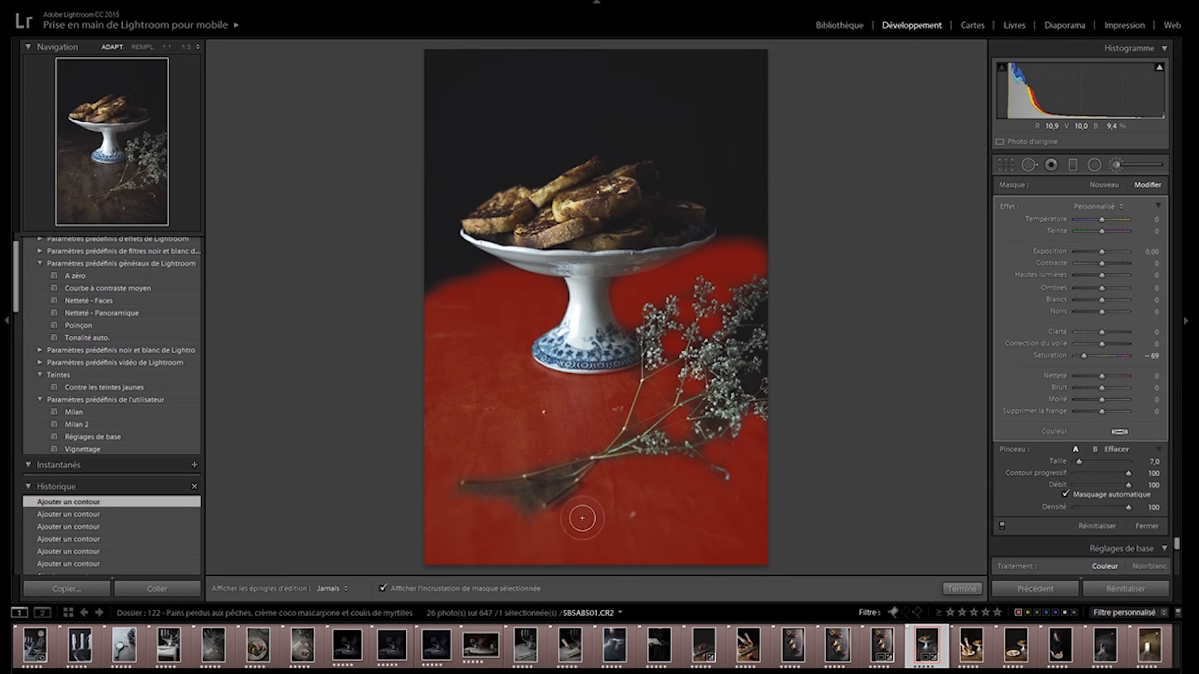
{"action": "mouse_move", "coordinate": [550, 538]}
{"action": "left_mouse_down"}
{"action": "mouse_move", "coordinate": [503, 514]}
{"action": "mouse_move", "coordinate": [523, 504]}
{"action": "mouse_move", "coordinate": [438, 503]}
{"action": "left_mouse_up"}
{"action": "key", "text": "h"}
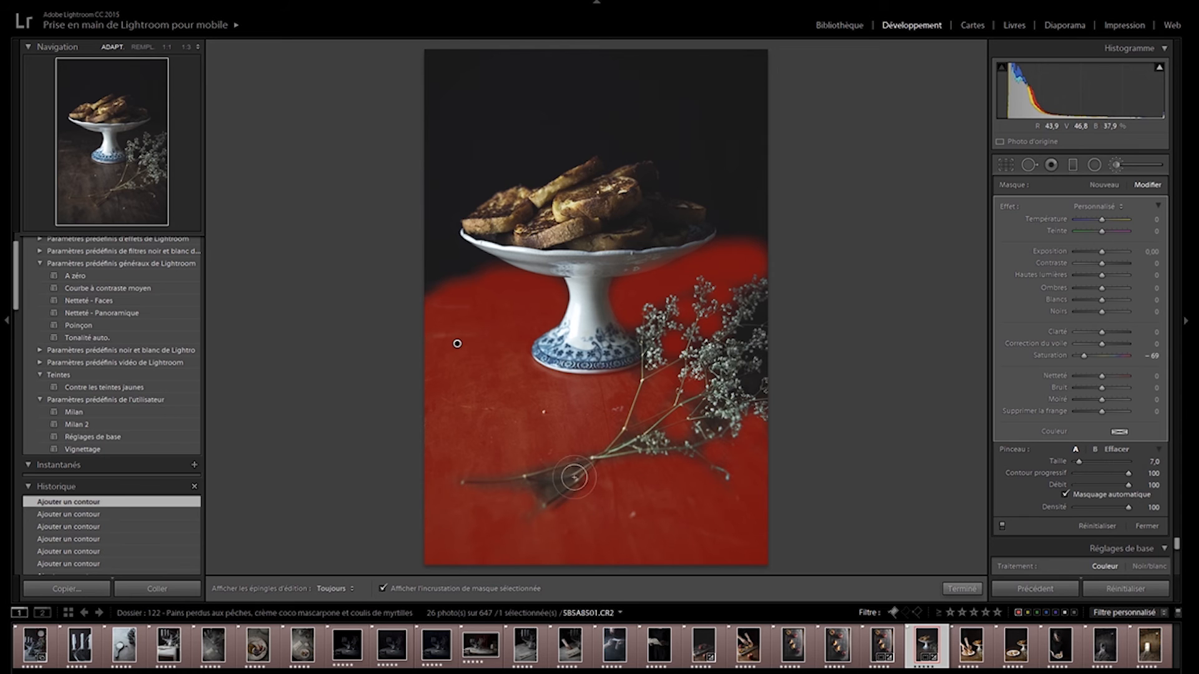
Step: Zoom to fill the view and paint the mask over the uncovered table between and around the cut stem ends
{"action": "left_click", "coordinate": [141, 47]}
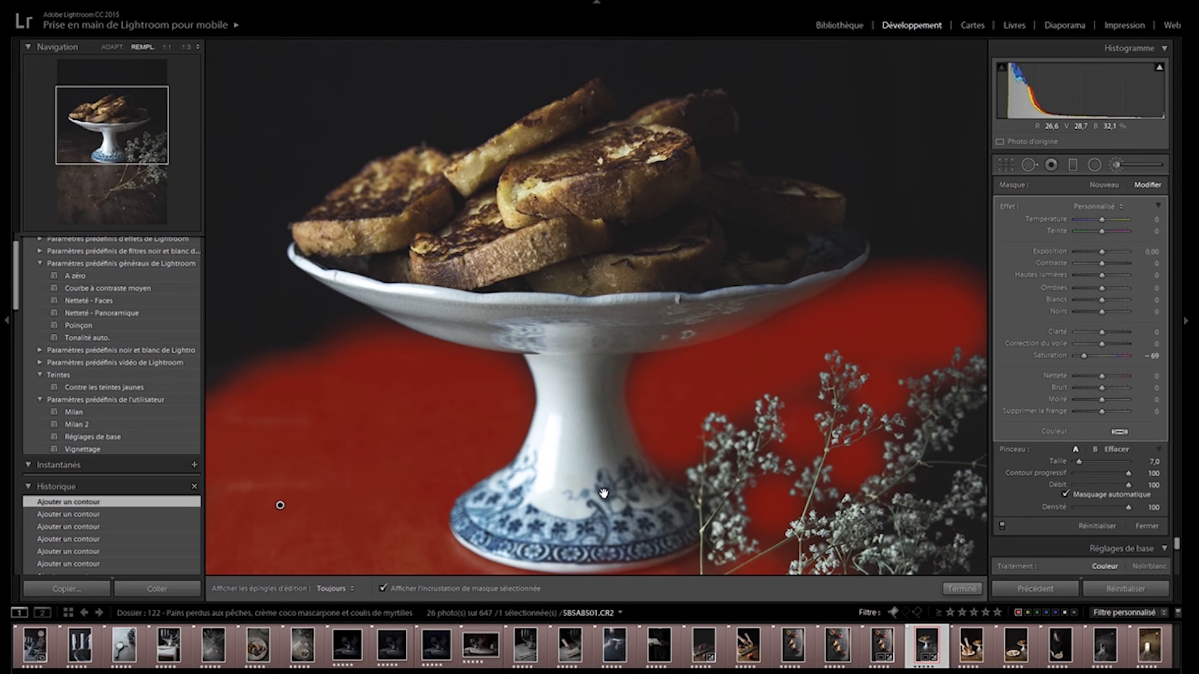
{"action": "left_click_drag", "start_coordinate": [594, 493], "coordinate": [501, 109]}
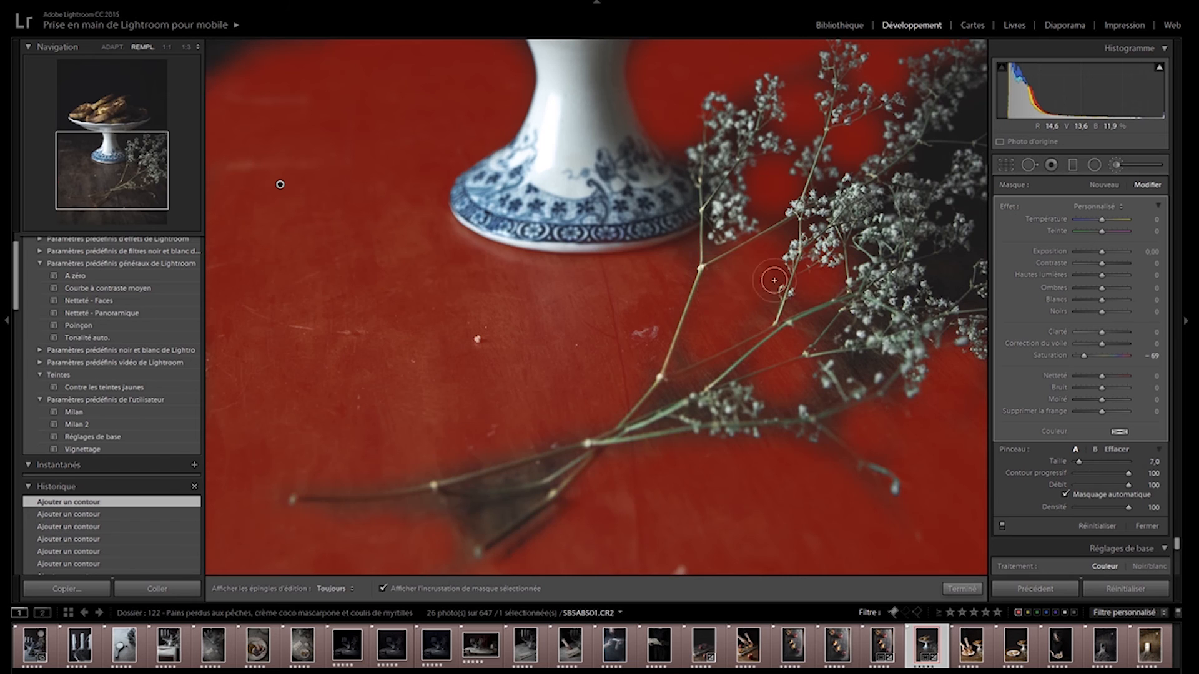
{"action": "key", "text": "h"}
{"action": "mouse_move", "coordinate": [357, 538]}
{"action": "left_mouse_down"}
{"action": "mouse_move", "coordinate": [495, 516]}
{"action": "mouse_move", "coordinate": [471, 525]}
{"action": "mouse_move", "coordinate": [480, 521]}
{"action": "left_mouse_up"}
{"action": "key", "text": "h"}
{"action": "mouse_move", "coordinate": [533, 470]}
{"action": "left_mouse_down"}
{"action": "mouse_move", "coordinate": [461, 484]}
{"action": "mouse_move", "coordinate": [530, 473]}
{"action": "mouse_move", "coordinate": [502, 478]}
{"action": "left_mouse_up"}
{"action": "key", "text": "h"}
Step: Erase the mask from the cut stem ends with a size 2 eraser brush
{"action": "key", "text": "alt"}
{"action": "scroll", "coordinate": [525, 461], "scroll_direction": "up", "scroll_amount": 2}
{"action": "scroll", "coordinate": [524, 461], "scroll_direction": "down", "scroll_amount": 4}
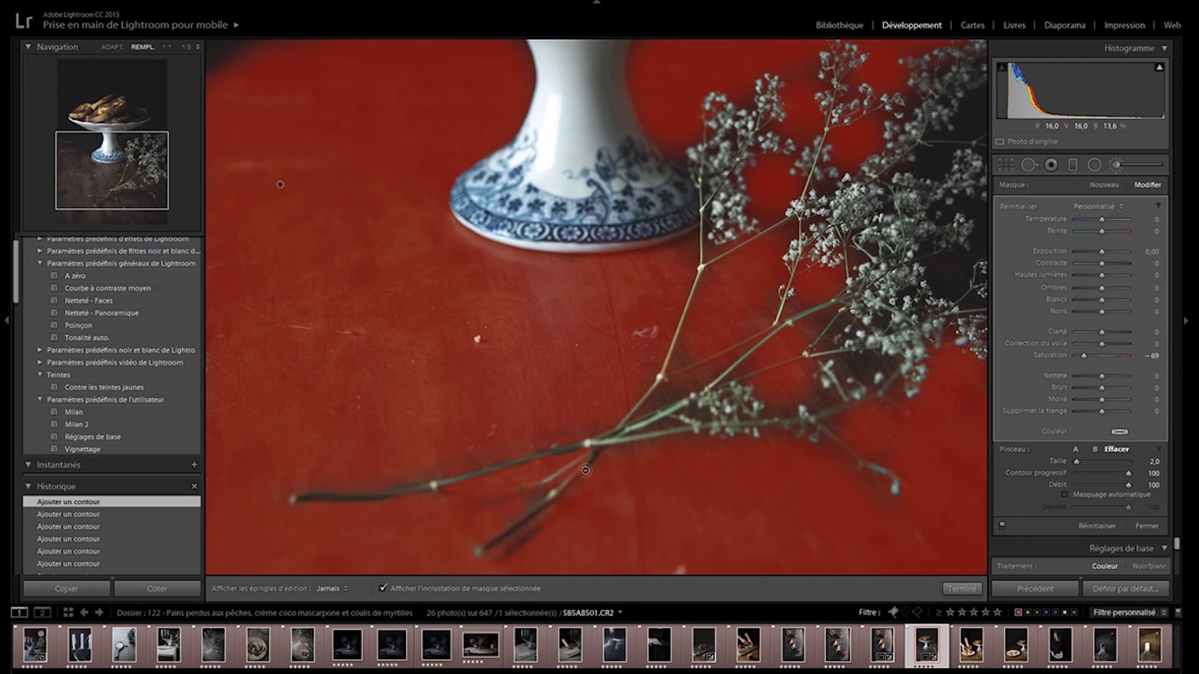
{"action": "key", "text": "alt"}
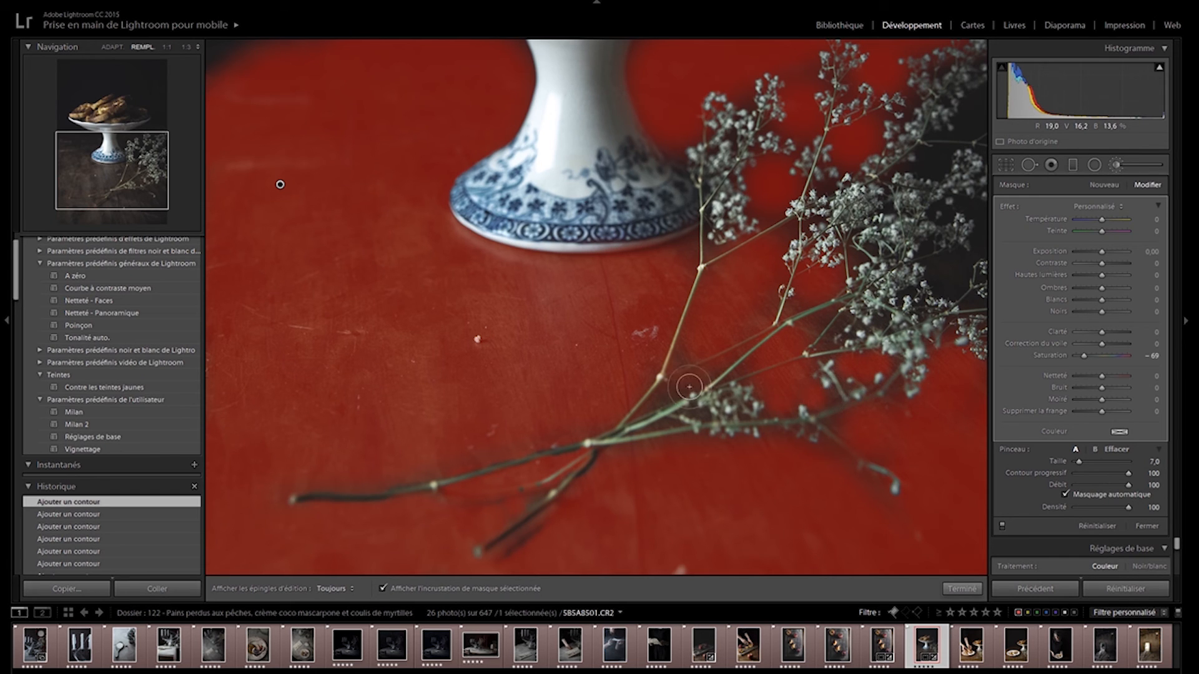
Step: Paint the mask into the remaining table gaps among the right-hand flowers and reduce the eraser brush to size 0.1
{"action": "scroll", "coordinate": [905, 325], "scroll_direction": "up", "scroll_amount": 2}
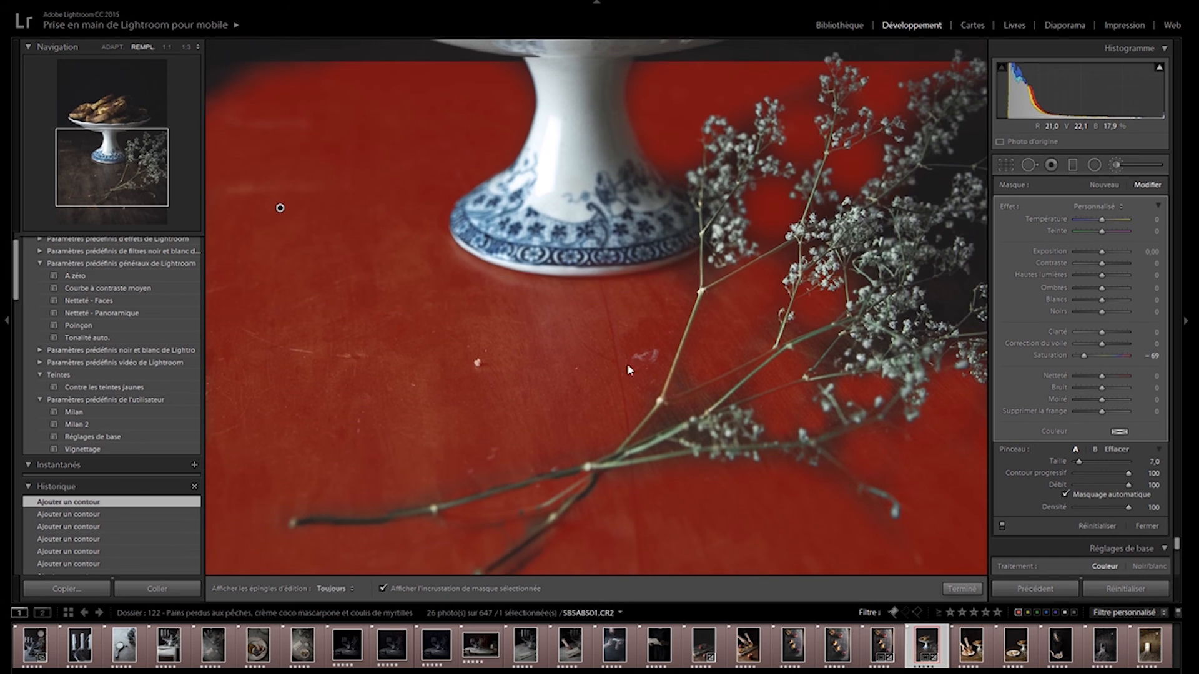
{"action": "key", "text": "h"}
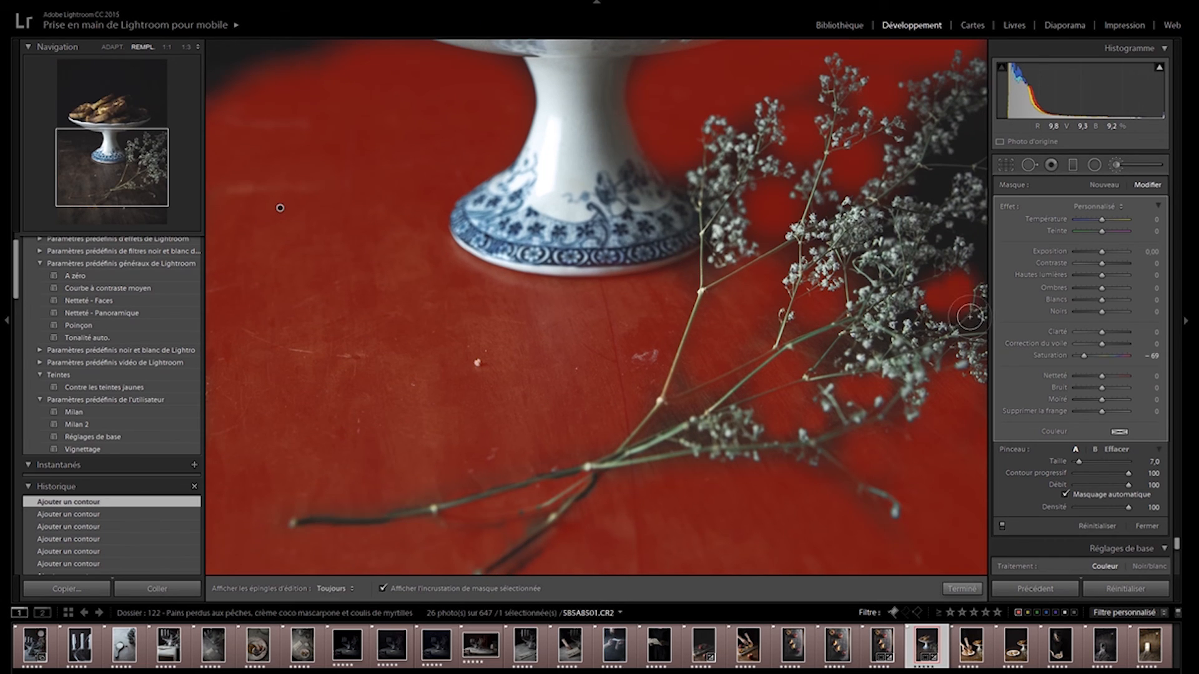
{"action": "key", "text": "h"}
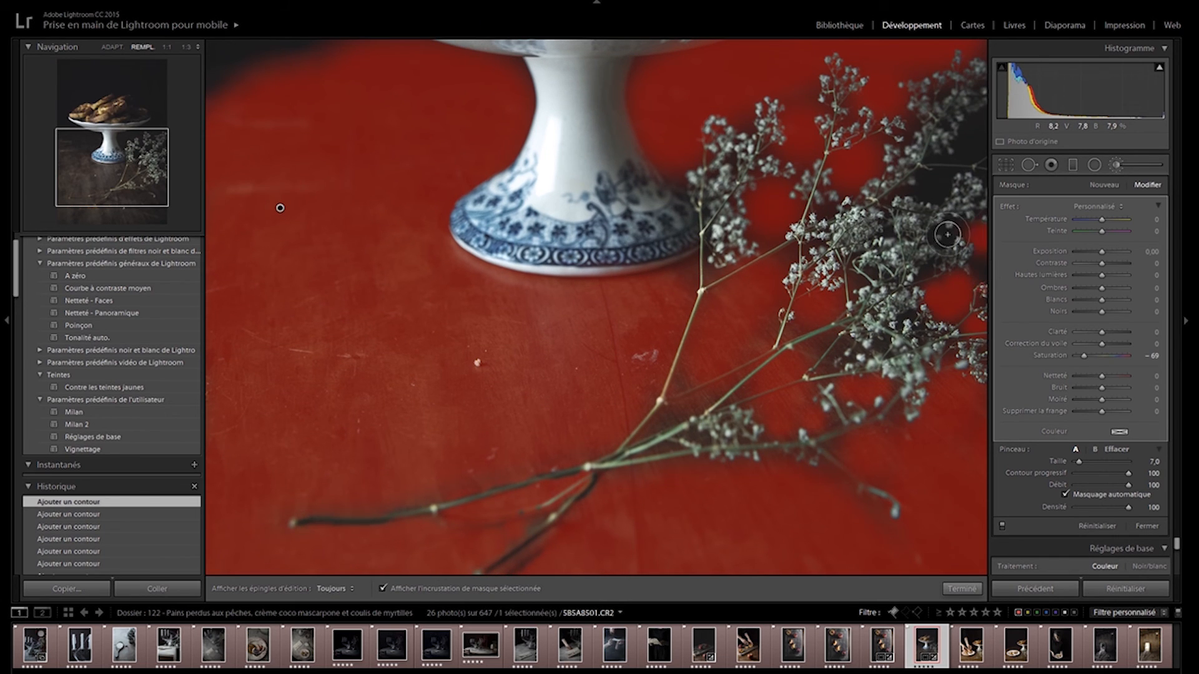
{"action": "mouse_move", "coordinate": [949, 154]}
{"action": "left_mouse_down"}
{"action": "mouse_move", "coordinate": [984, 120]}
{"action": "mouse_move", "coordinate": [980, 129]}
{"action": "left_mouse_up"}
{"action": "key", "text": "alt"}
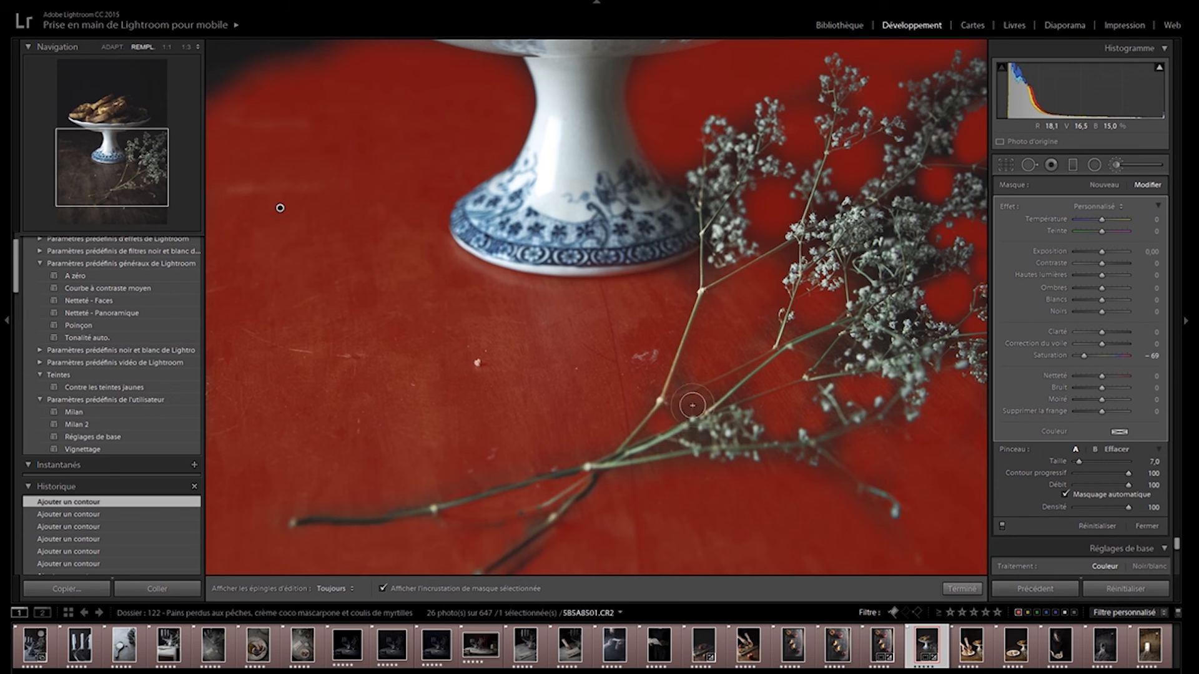
{"action": "key", "text": "alt"}
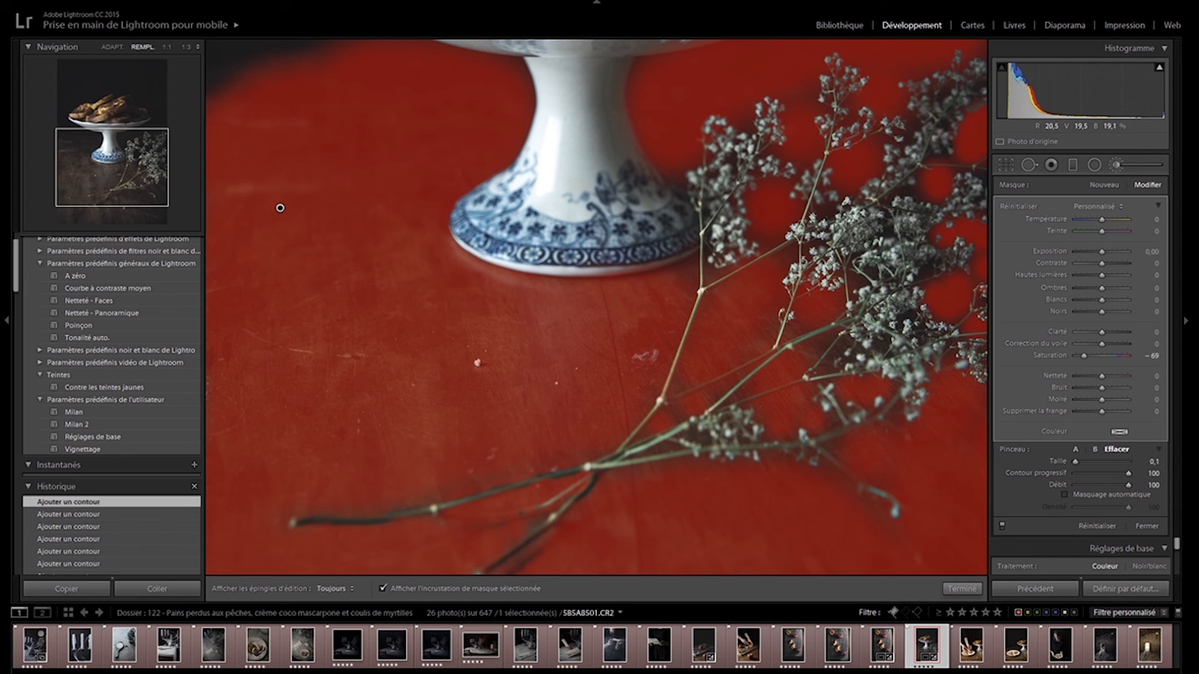
Step: Fit the whole photo in view, hide the mask overlay and set the table adjustment's saturation to -29
{"action": "left_click", "coordinate": [122, 48]}
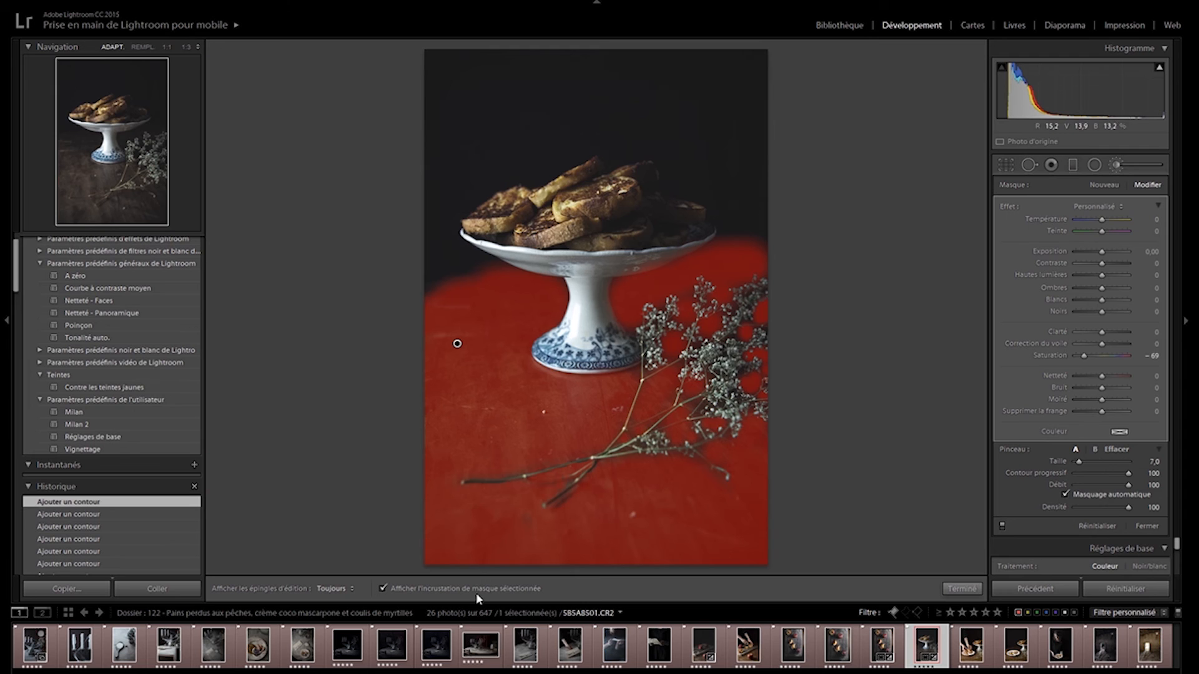
{"action": "left_click", "coordinate": [394, 587]}
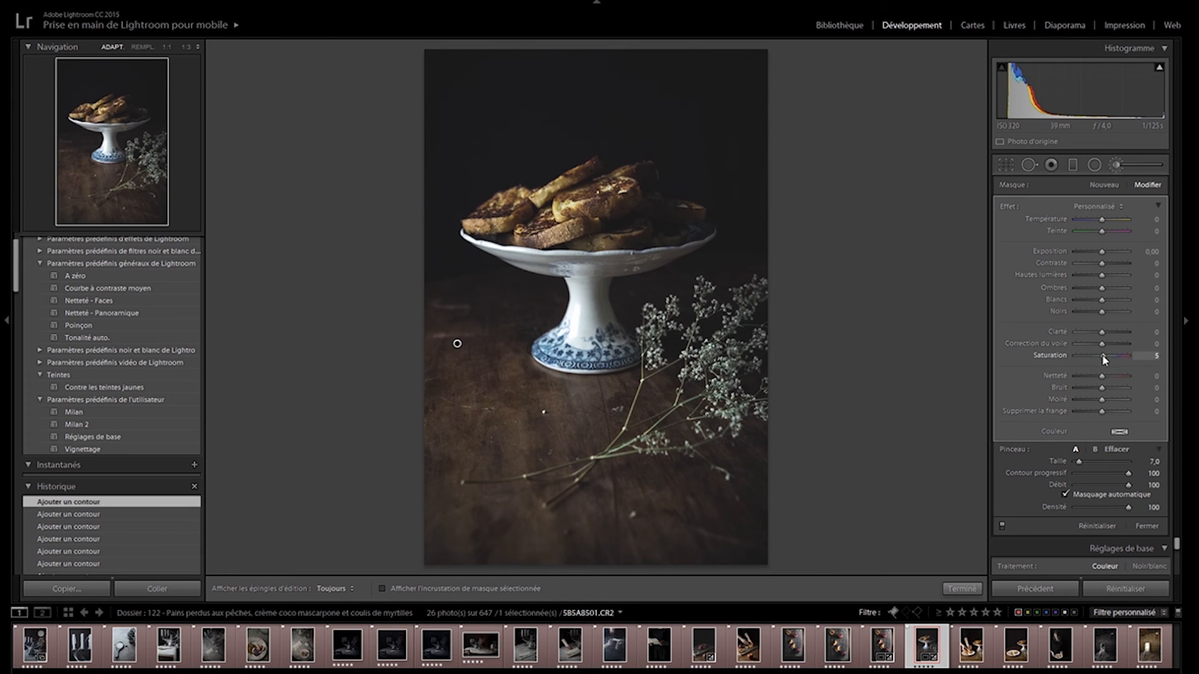
{"action": "left_click_drag", "start_coordinate": [1107, 355], "coordinate": [1089, 360]}
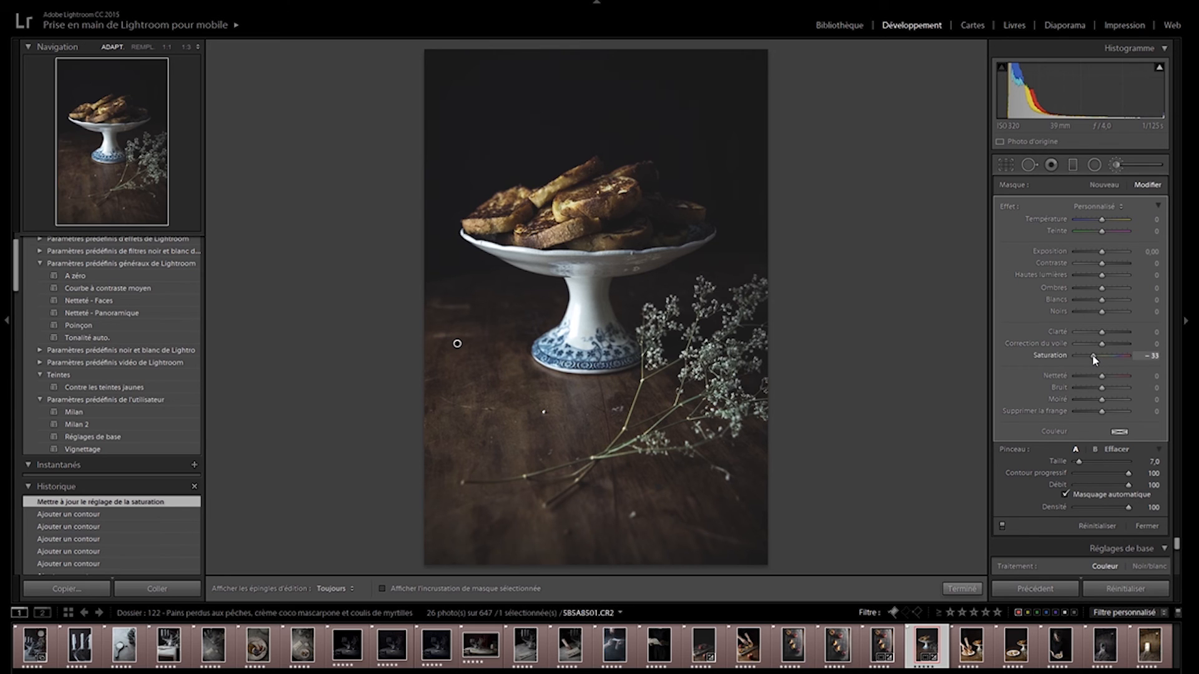
{"action": "left_click_drag", "start_coordinate": [1094, 359], "coordinate": [1095, 357]}
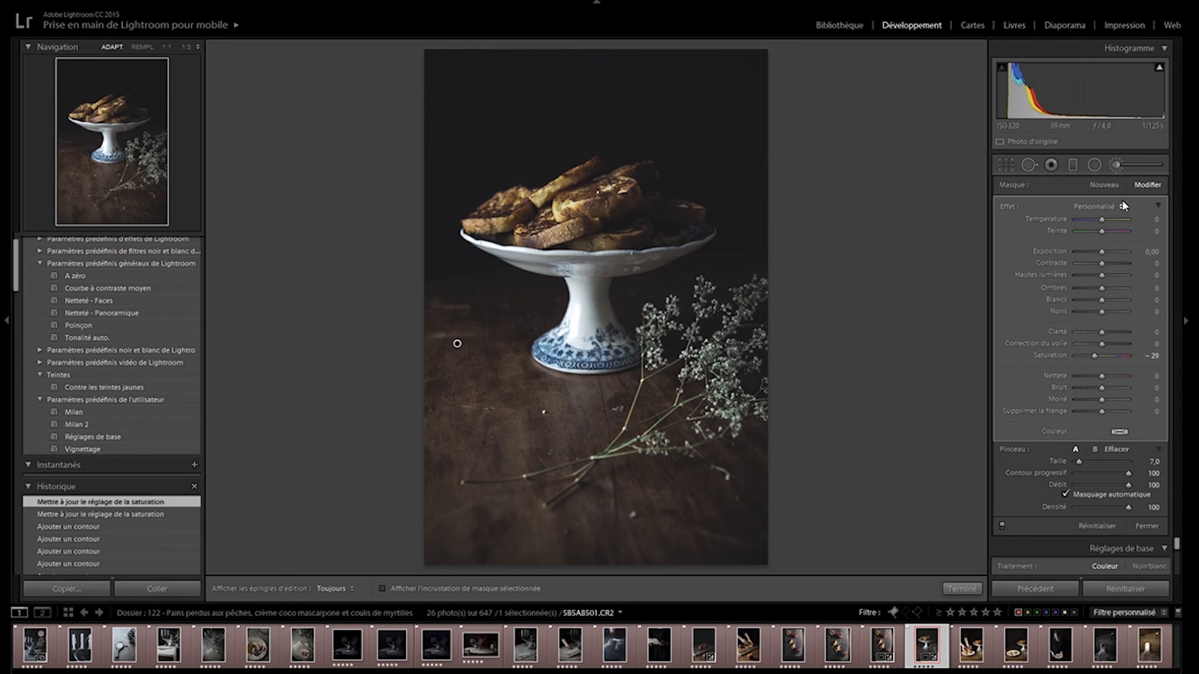
{"action": "left_click", "coordinate": [1117, 166]}
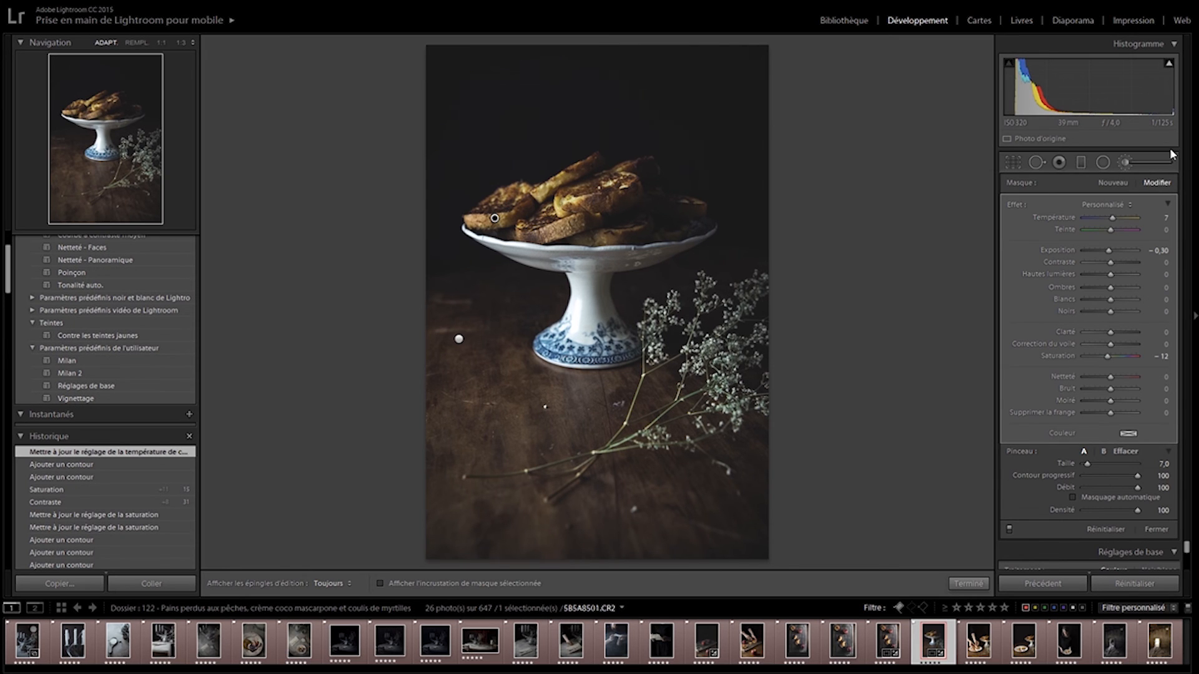
Step: Start a new brush adjustment, paint the photo's right side and foreground with an enlarged brush, and set its exposure to -0.19
{"action": "left_click", "coordinate": [1124, 162]}
{"action": "left_click", "coordinate": [1124, 162]}
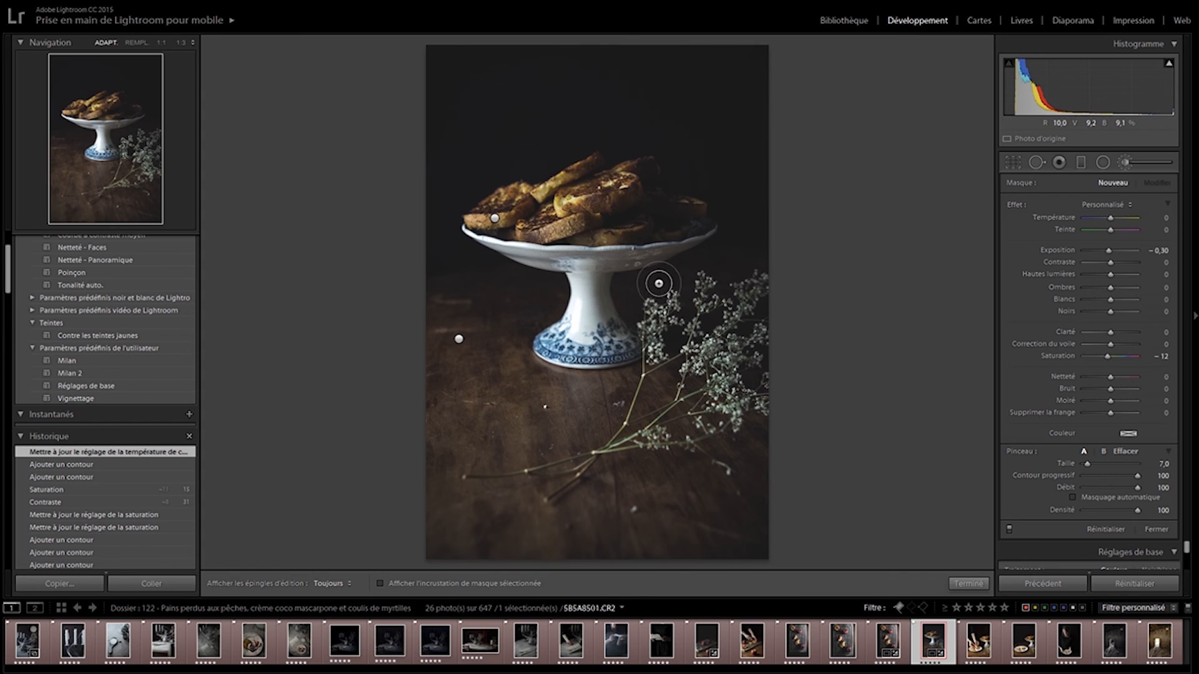
{"action": "scroll", "coordinate": [699, 238], "scroll_direction": "up", "scroll_amount": 10}
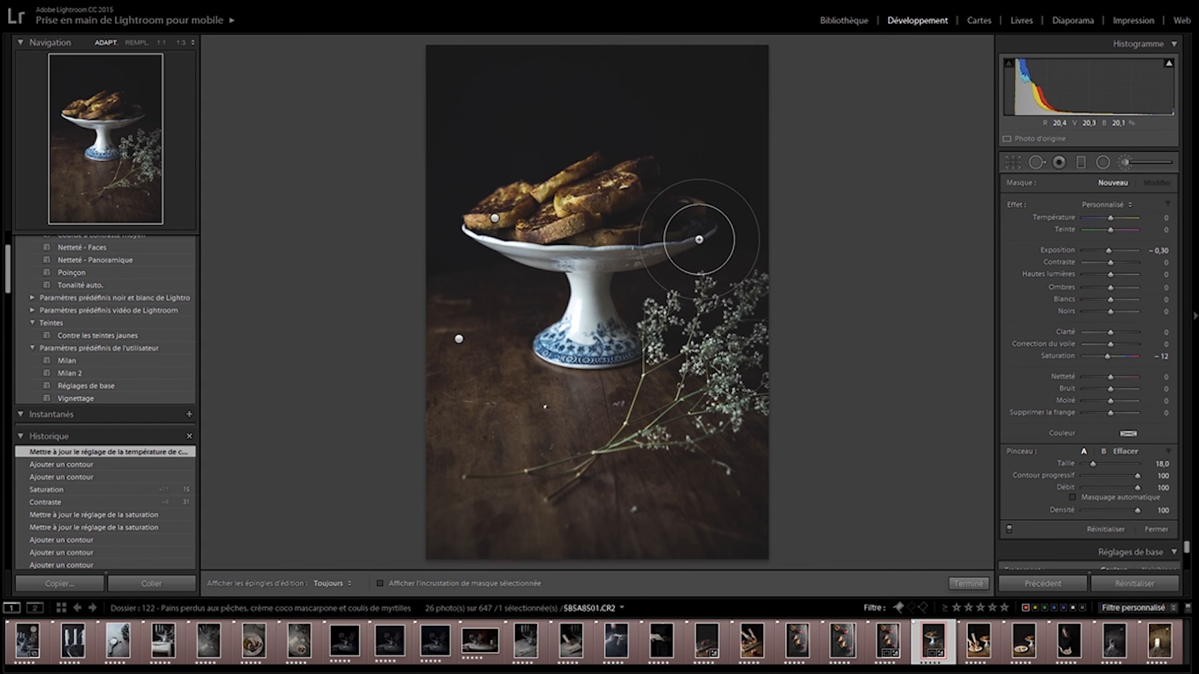
{"action": "key", "text": "h"}
{"action": "mouse_move", "coordinate": [767, 493]}
{"action": "left_mouse_down"}
{"action": "mouse_move", "coordinate": [727, 570]}
{"action": "mouse_move", "coordinate": [637, 608]}
{"action": "mouse_move", "coordinate": [510, 588]}
{"action": "left_mouse_up"}
{"action": "left_click_drag", "start_coordinate": [1109, 253], "coordinate": [1109, 252]}
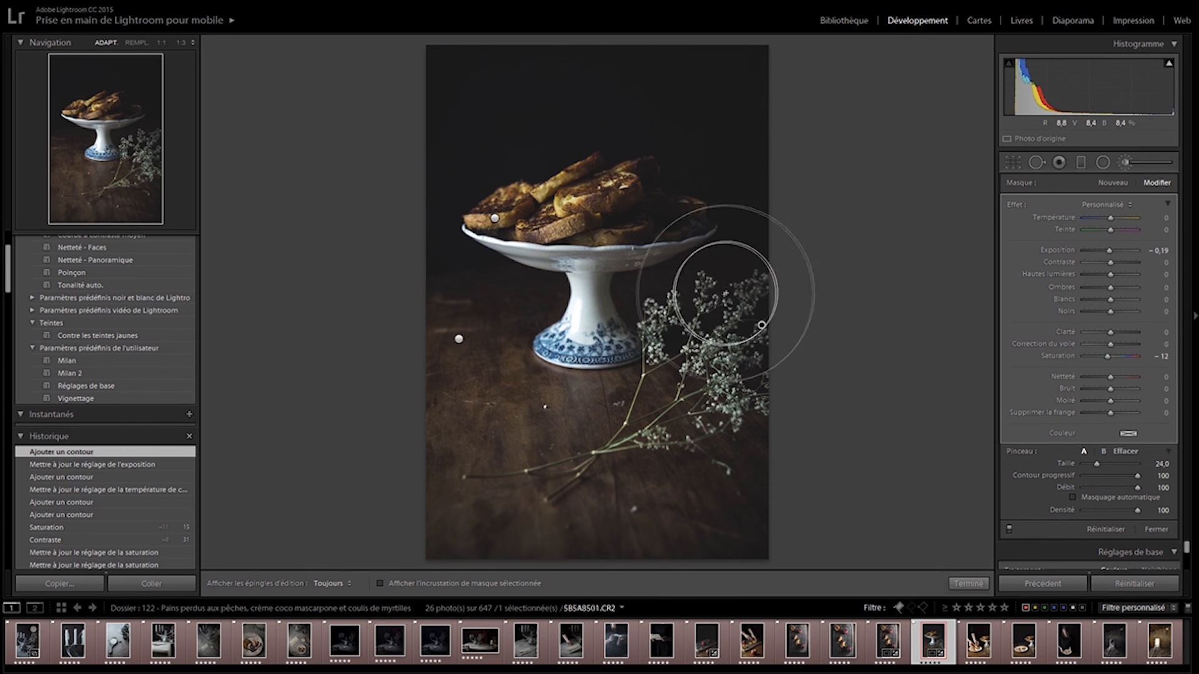
Step: Extend the darkening mask over the flowers with a size 25 brush and set its exposure to -0.29
{"action": "scroll", "coordinate": [670, 520], "scroll_direction": "up", "scroll_amount": 1}
{"action": "key", "text": "h"}
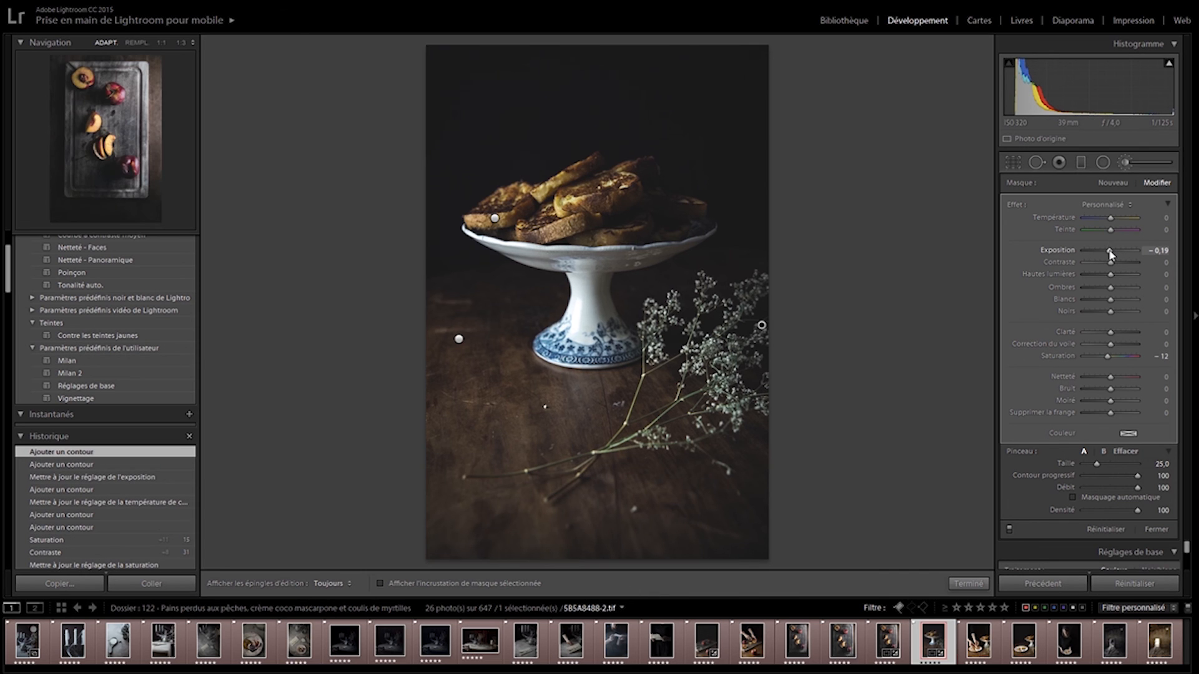
{"action": "left_click_drag", "start_coordinate": [1107, 252], "coordinate": [1112, 252]}
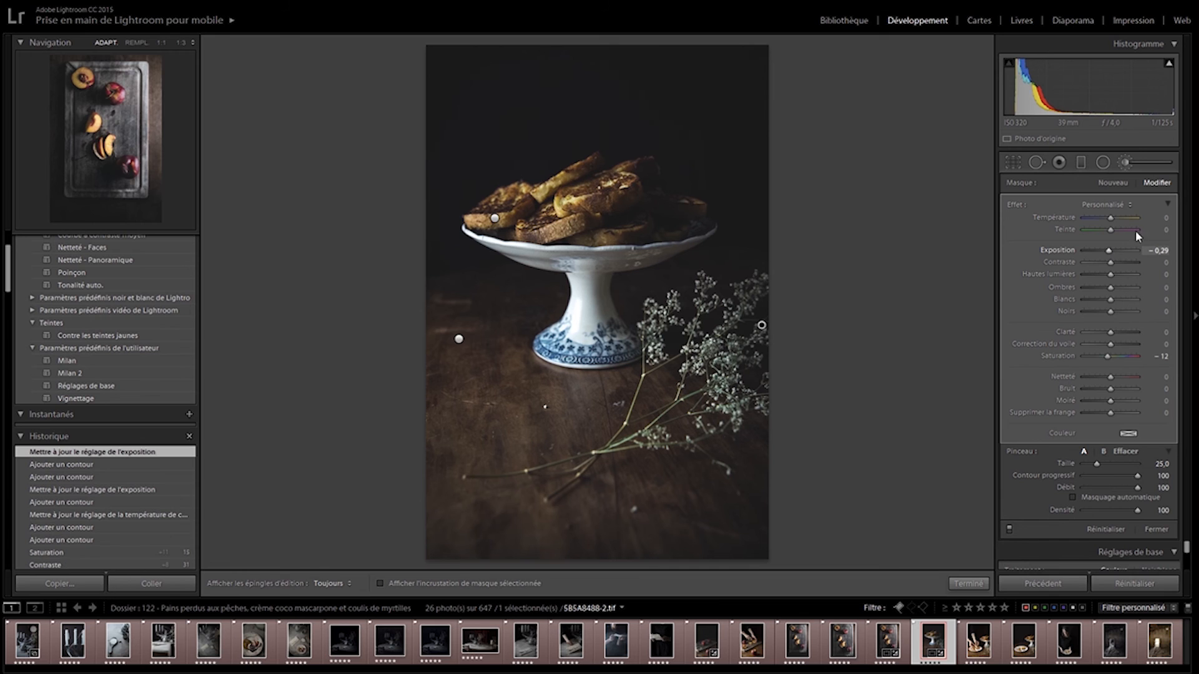
Step: Create another size 25 brush adjustment over the table's left side and set its exposure to 0.19
{"action": "left_click", "coordinate": [1127, 164]}
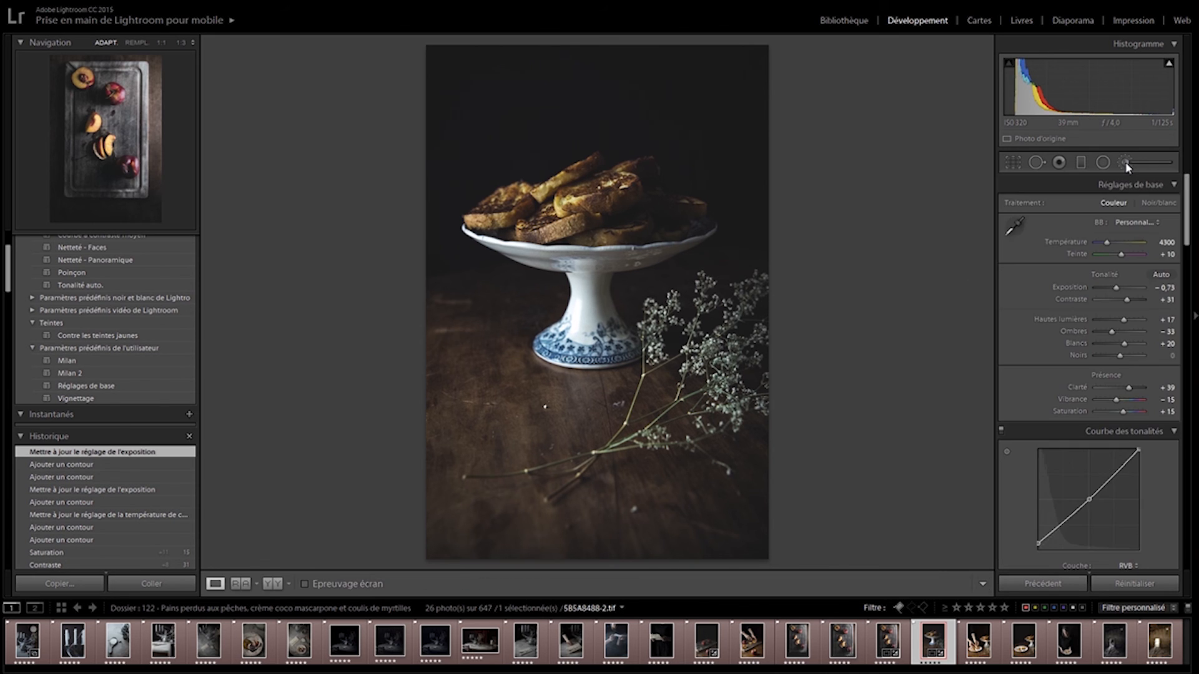
{"action": "left_click", "coordinate": [1125, 163]}
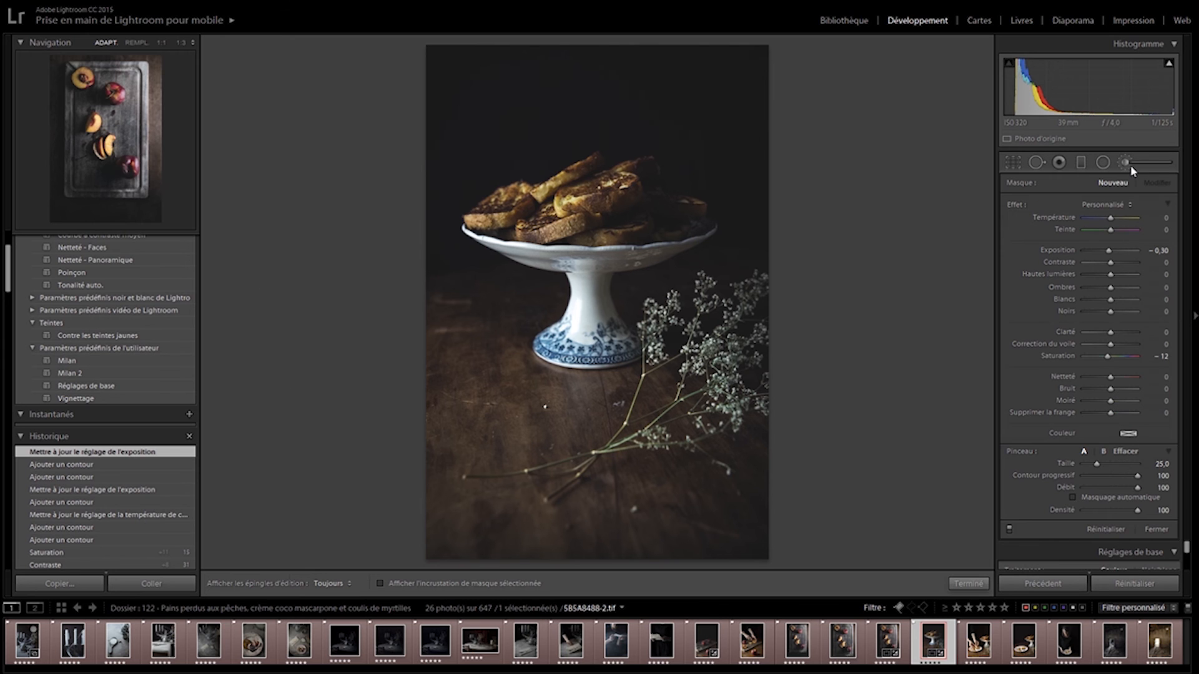
{"action": "key", "text": "h"}
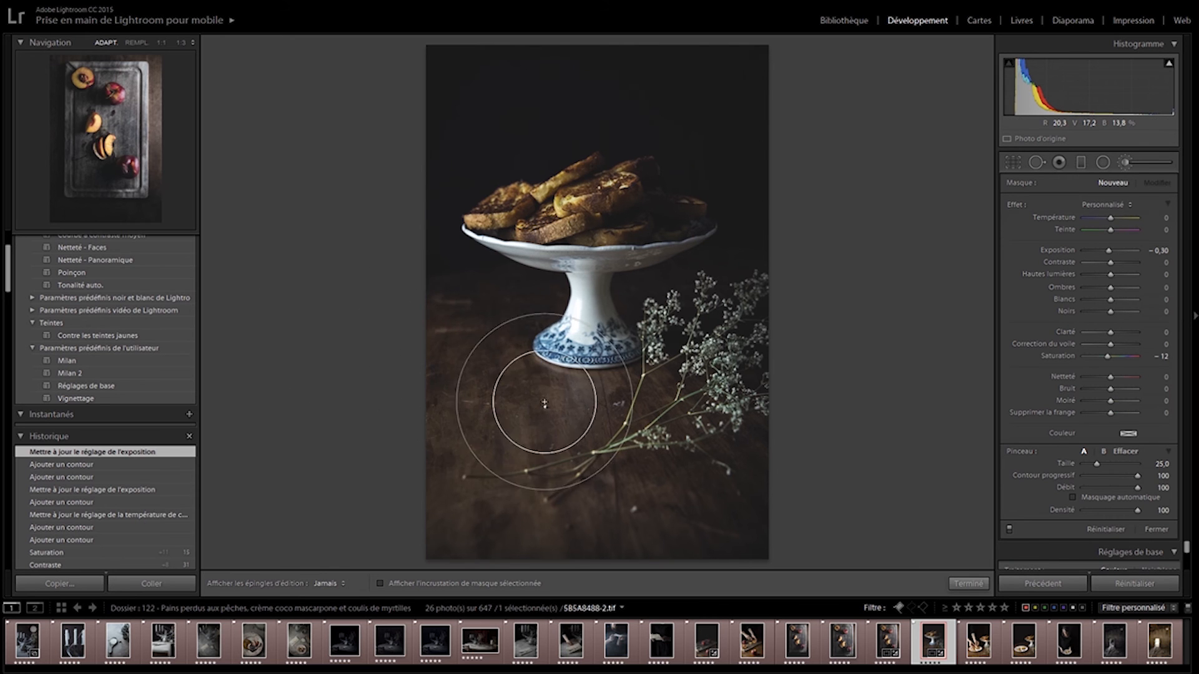
{"action": "left_click_drag", "start_coordinate": [448, 384], "coordinate": [511, 382]}
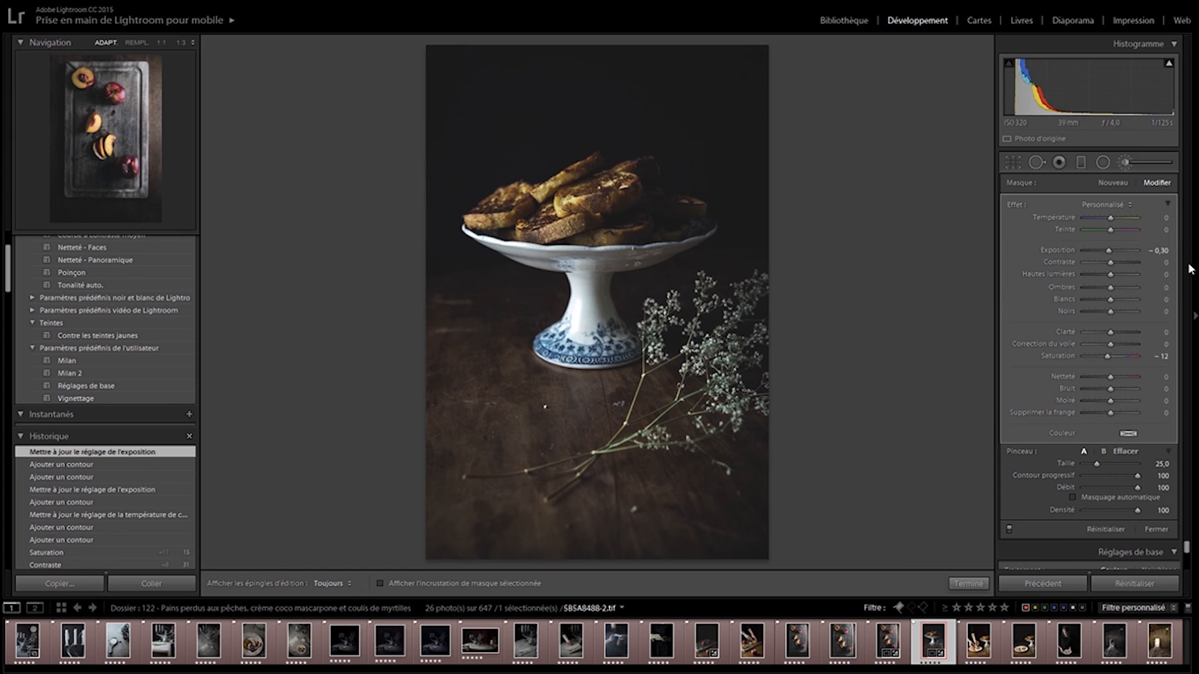
{"action": "left_click_drag", "start_coordinate": [1110, 251], "coordinate": [1113, 249]}
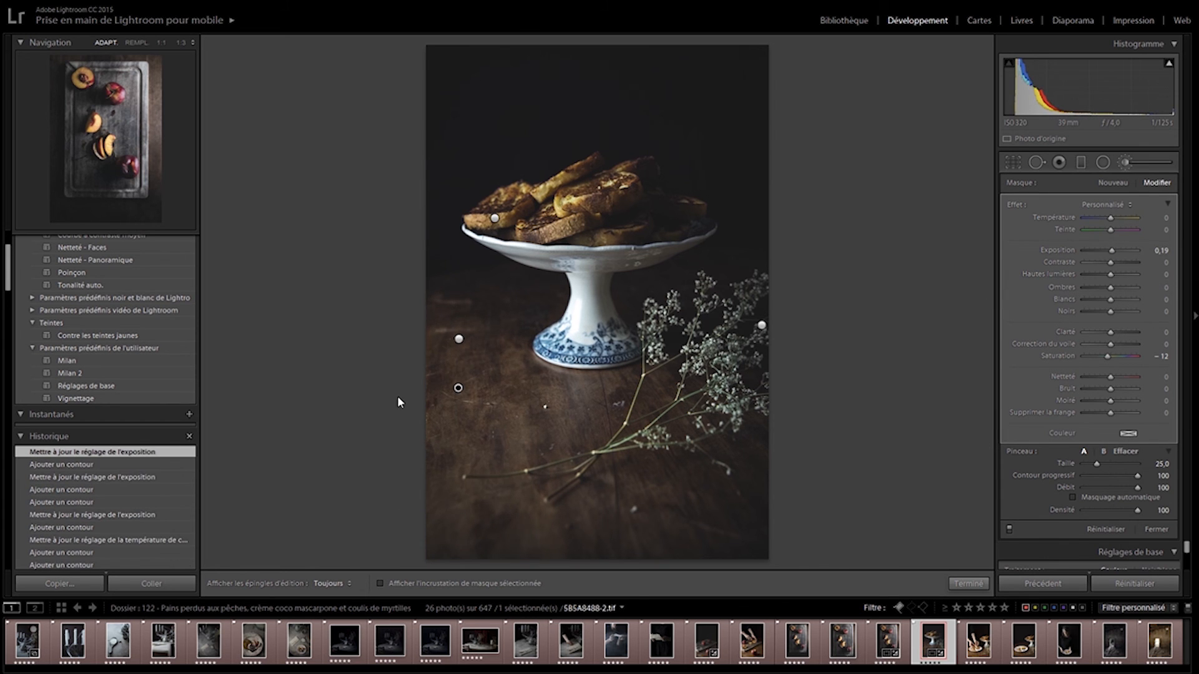
{"action": "left_click_drag", "start_coordinate": [470, 324], "coordinate": [455, 372]}
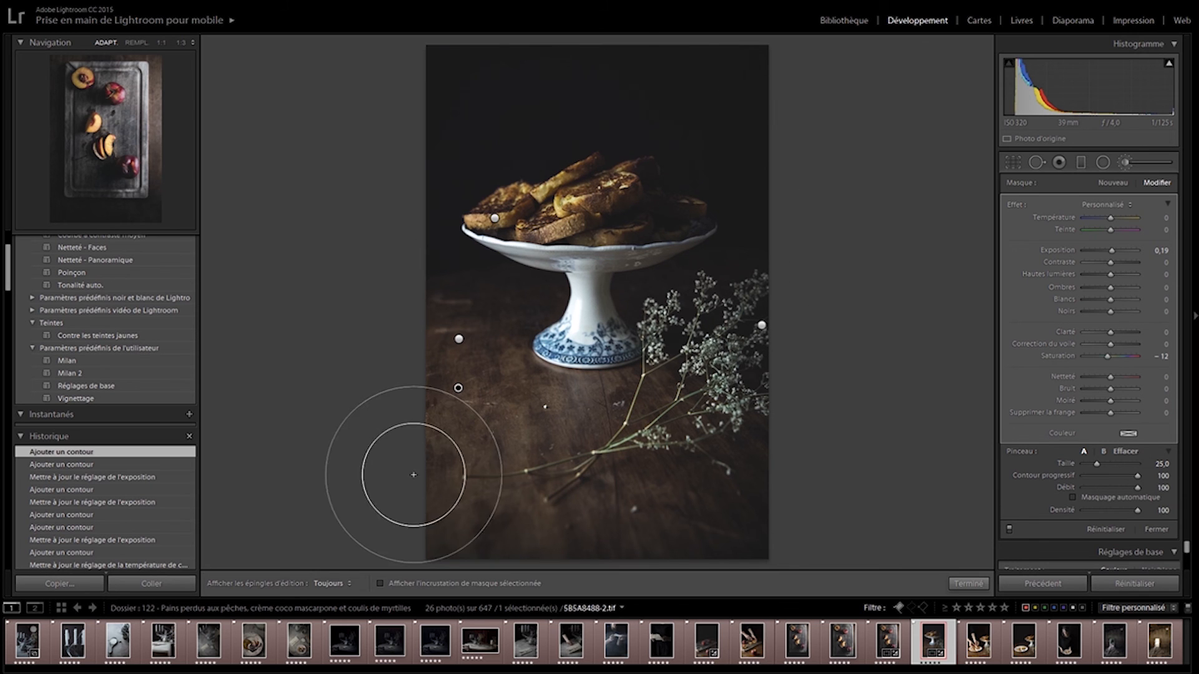
Step: Finish the brush adjustments and compare the photo before and after editing side by side
{"action": "left_click", "coordinate": [967, 583]}
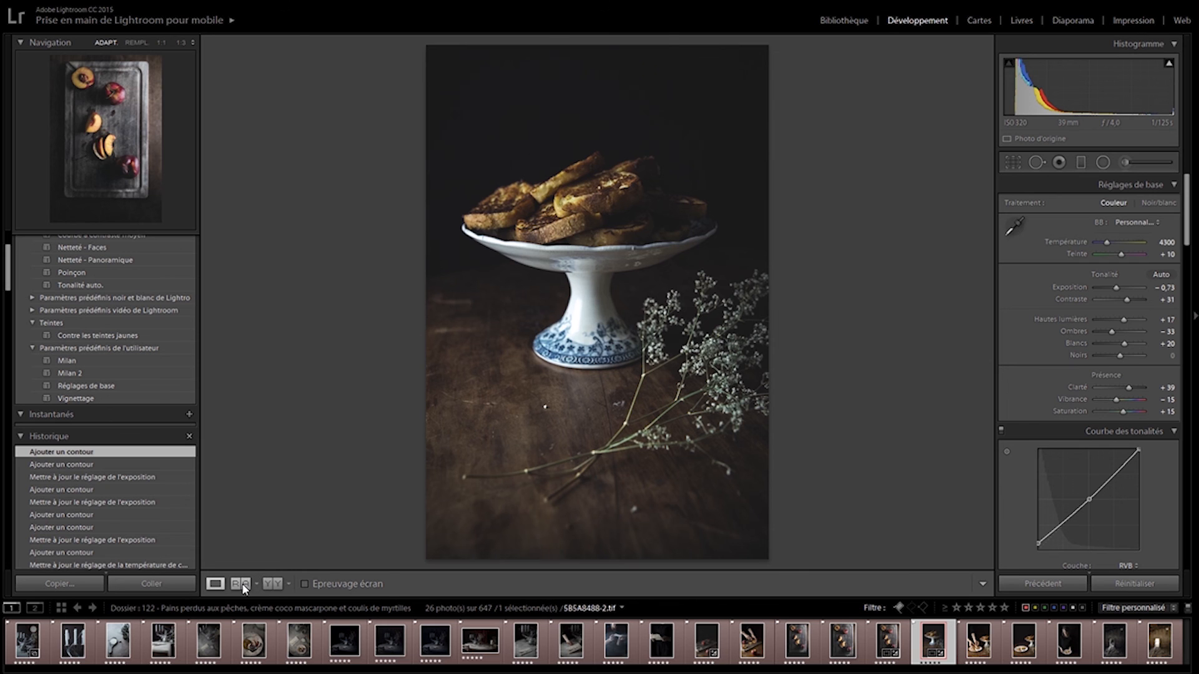
{"action": "left_click", "coordinate": [269, 588]}
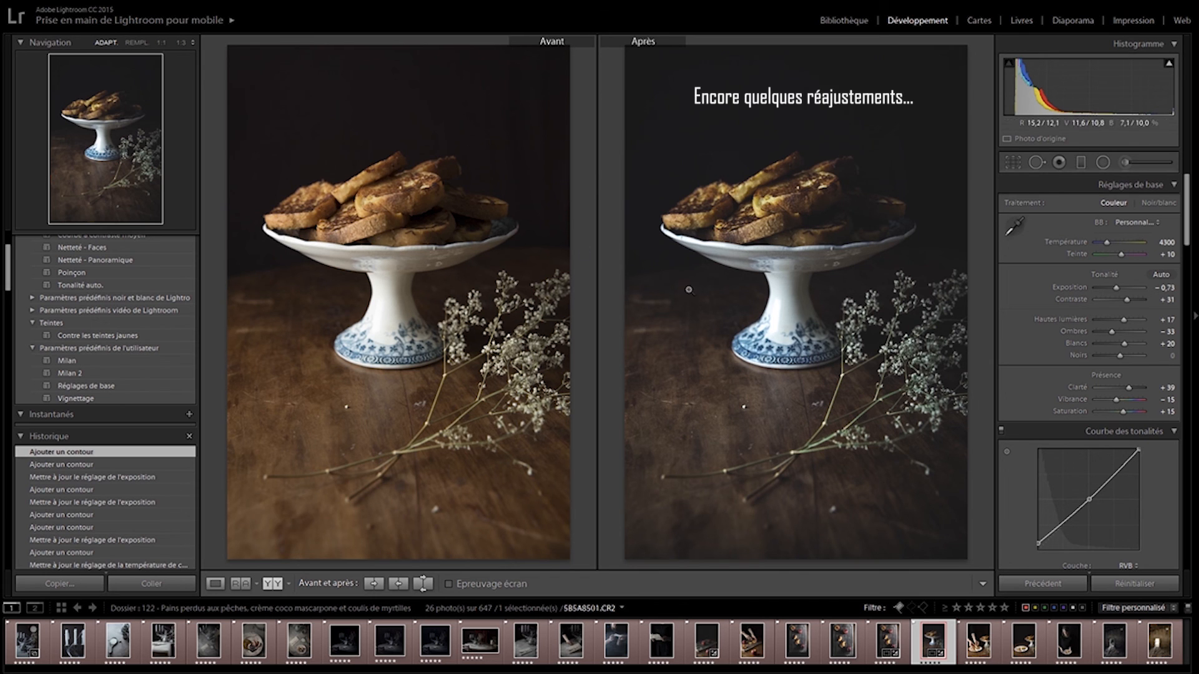
Step: Set the photo's vibrance to -20, blacks to 0 and contrast to +20, with orange saturation at +54 and orange hue at -24
{"action": "left_click_drag", "start_coordinate": [1117, 401], "coordinate": [1114, 400]}
{"action": "double_click", "coordinate": [1119, 356]}
{"action": "left_click_drag", "start_coordinate": [1126, 301], "coordinate": [1124, 300]}
{"action": "left_click_drag", "start_coordinate": [1186, 209], "coordinate": [1132, 301]}
{"action": "scroll", "coordinate": [1138, 219], "scroll_direction": "up", "scroll_amount": 2}
{"action": "left_click_drag", "start_coordinate": [1115, 247], "coordinate": [1115, 247]}
Step: Set the brush adjustment on the table's left side to temperature -19, tint -17, clarity 21 and saturation -43
{"action": "key", "text": "k"}
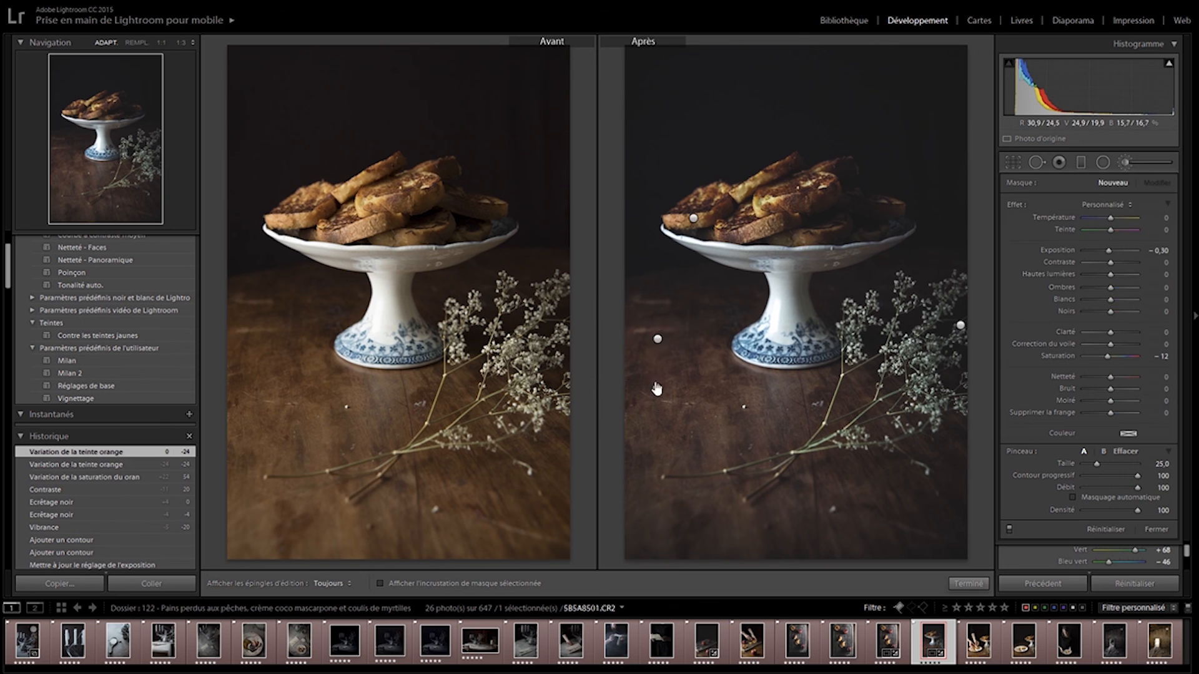
{"action": "left_click", "coordinate": [656, 388]}
{"action": "left_click_drag", "start_coordinate": [1107, 234], "coordinate": [1108, 230]}
{"action": "left_click_drag", "start_coordinate": [1102, 356], "coordinate": [1116, 331]}
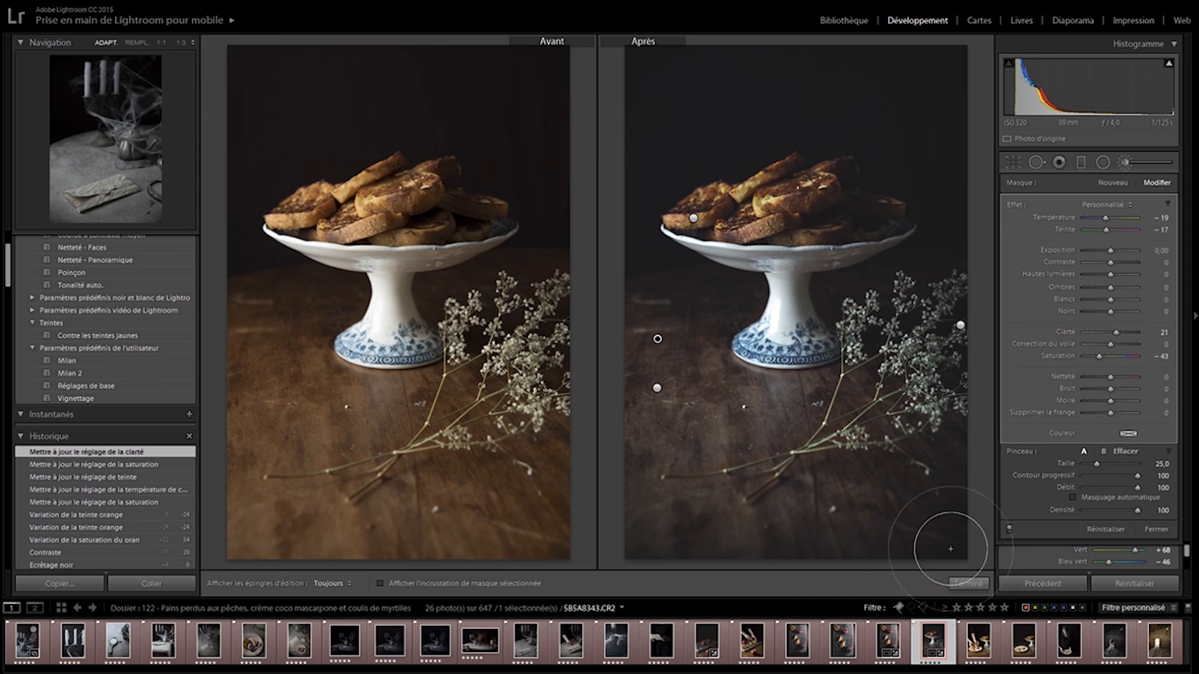
Step: Finish the brush adjustments, compare before and after in a split view, and return to the single-photo view
{"action": "left_click", "coordinate": [968, 583]}
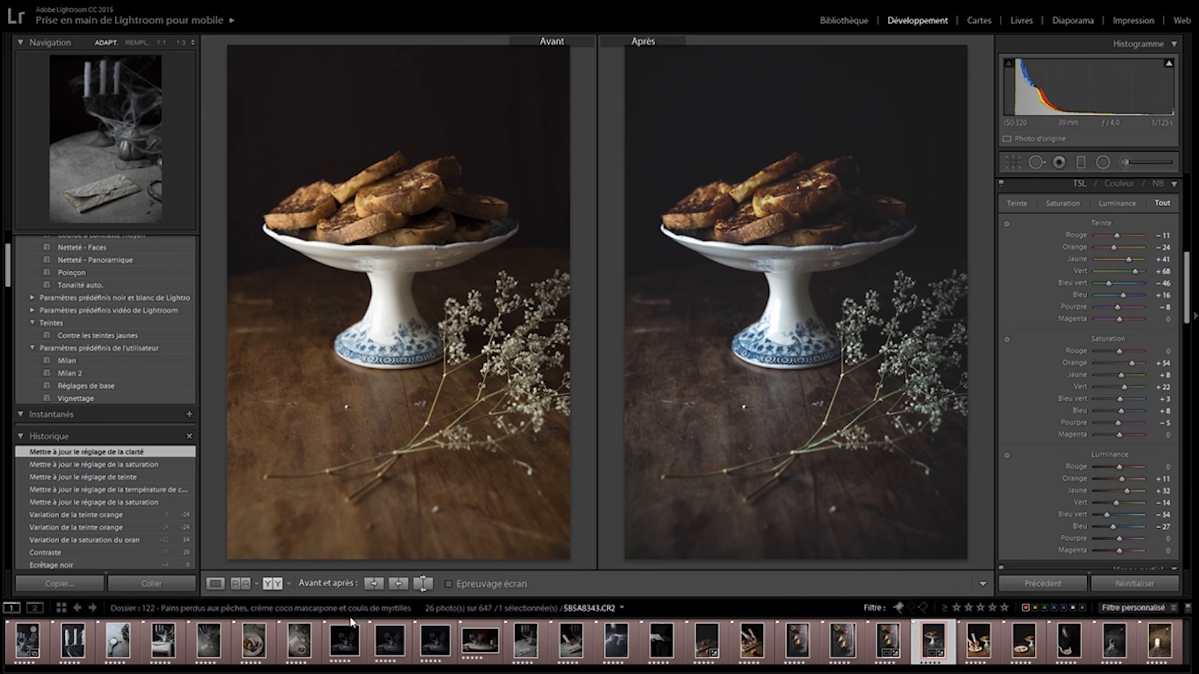
{"action": "left_click", "coordinate": [273, 584]}
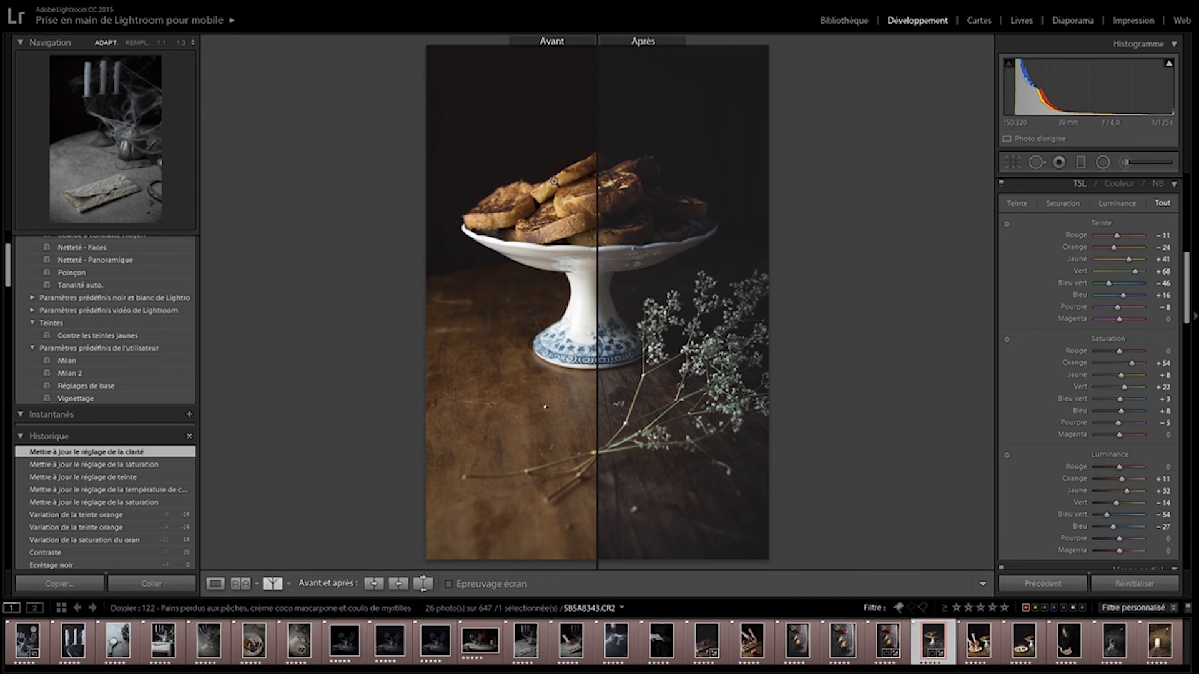
{"action": "left_click", "coordinate": [214, 584]}
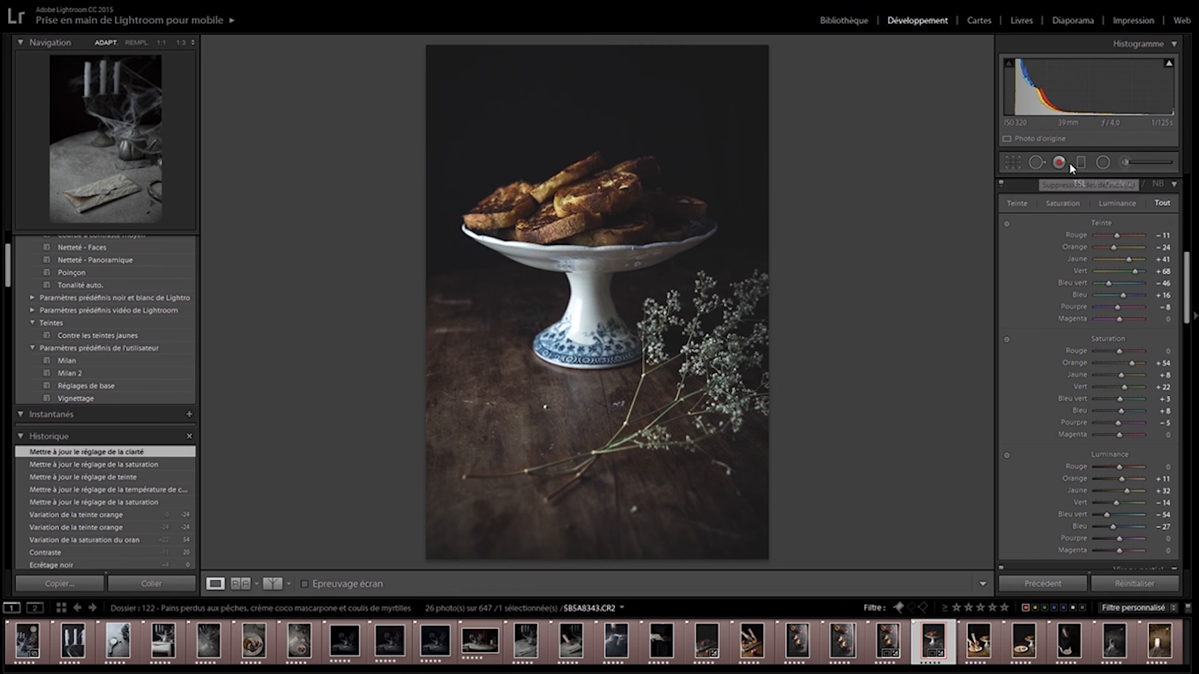
Step: Zoom in on the table and heal the mark beside the flower stem at size 67, sampling clean wood near the white crumb
{"action": "left_click", "coordinate": [1035, 163]}
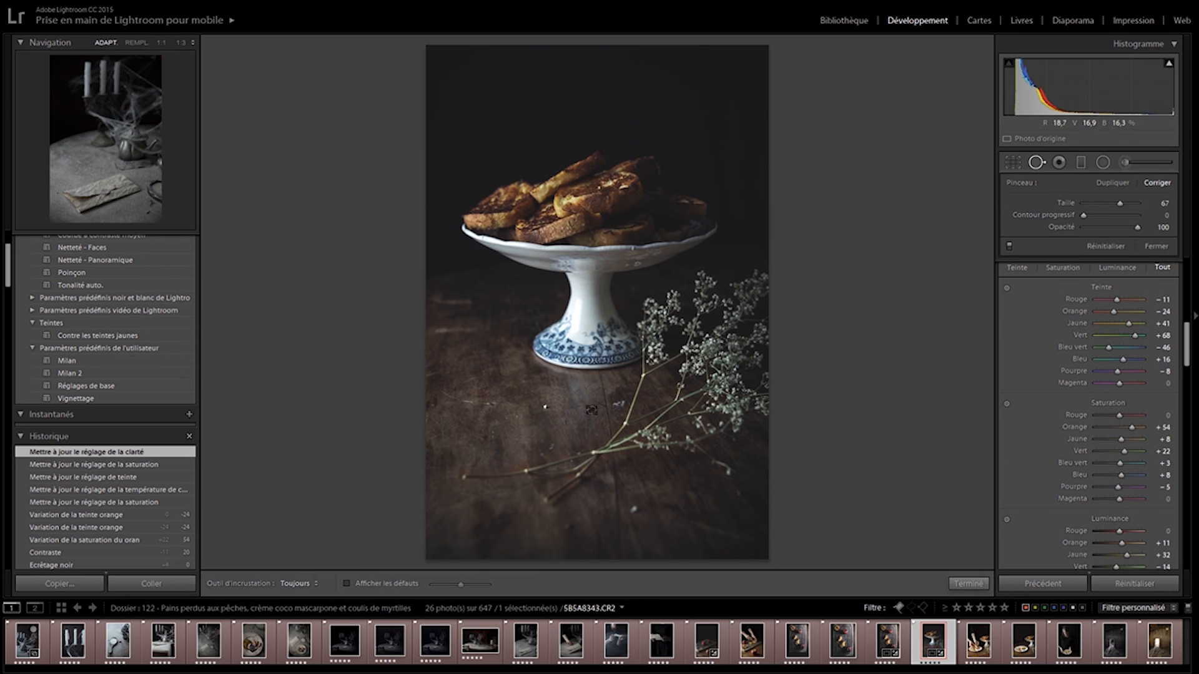
{"action": "key", "text": "alt"}
{"action": "left_click", "coordinate": [135, 42]}
{"action": "left_click_drag", "start_coordinate": [612, 484], "coordinate": [566, 188]}
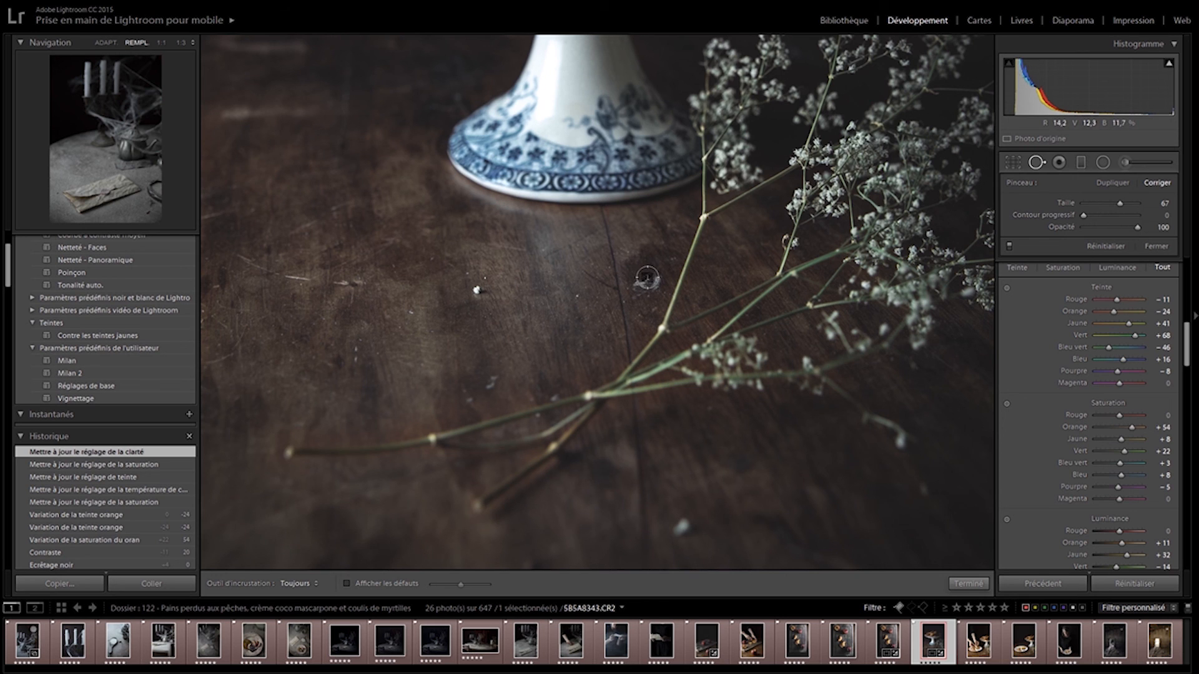
{"action": "left_click_drag", "start_coordinate": [653, 279], "coordinate": [636, 285]}
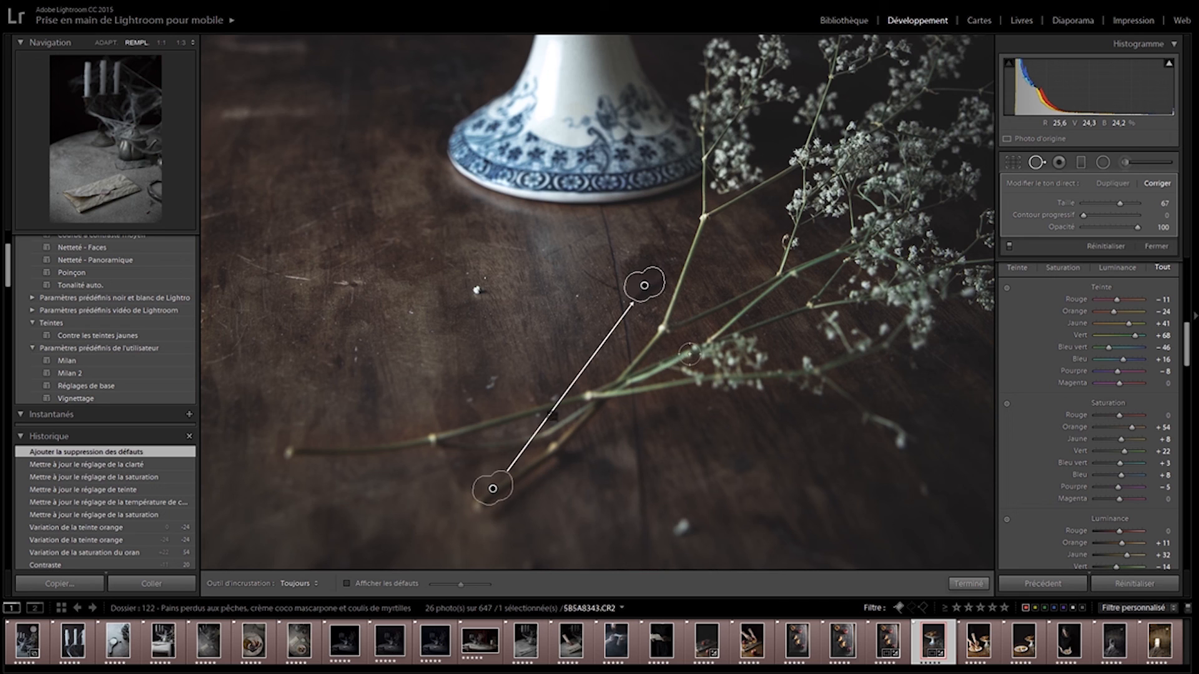
{"action": "left_click_drag", "start_coordinate": [492, 488], "coordinate": [534, 275]}
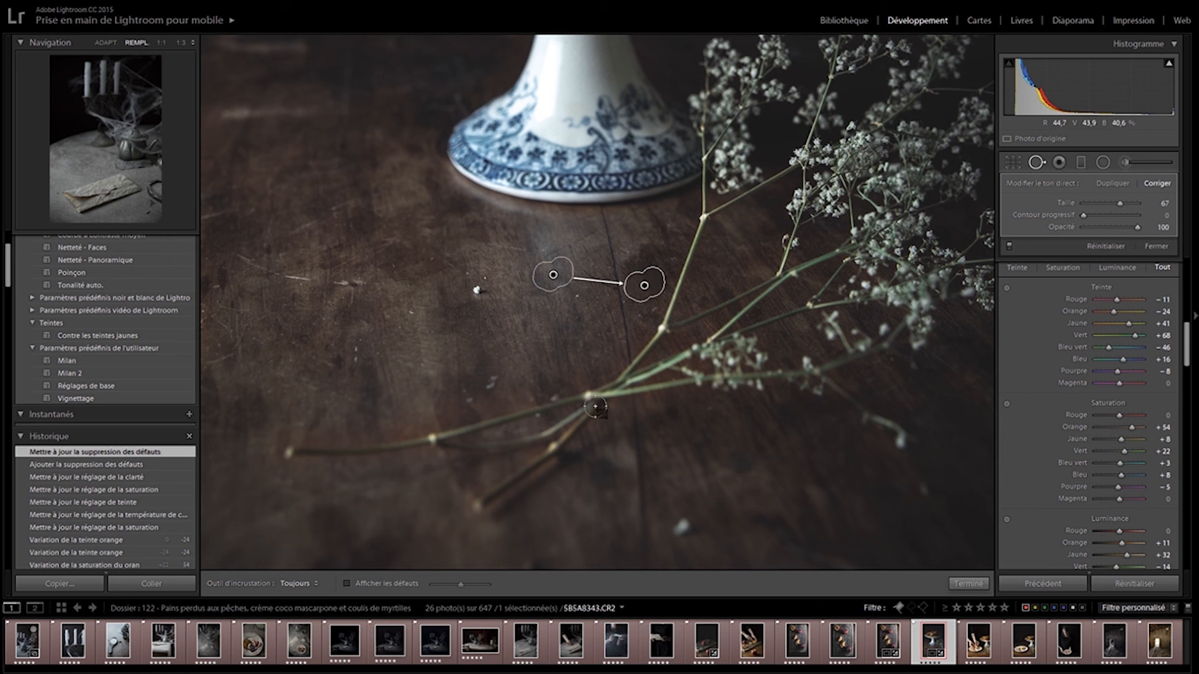
{"action": "left_click", "coordinate": [966, 584]}
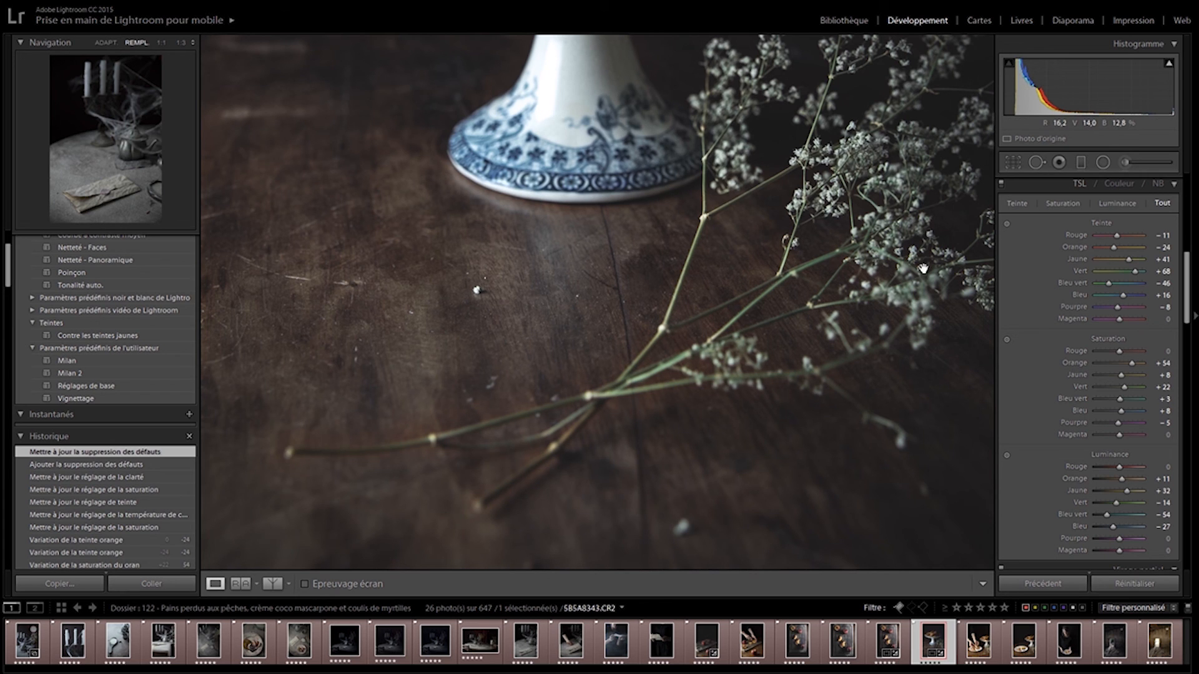
Step: Heal the vertical seam in the wood with long spot-removal strokes below the stand's foot and in the foreground
{"action": "left_click", "coordinate": [1037, 162]}
{"action": "mouse_move", "coordinate": [569, 215]}
{"action": "left_mouse_down"}
{"action": "mouse_move", "coordinate": [590, 353]}
{"action": "mouse_move", "coordinate": [562, 327]}
{"action": "left_mouse_up"}
{"action": "left_click_drag", "start_coordinate": [633, 407], "coordinate": [648, 560]}
{"action": "scroll", "coordinate": [631, 555], "scroll_direction": "down", "scroll_amount": 3}
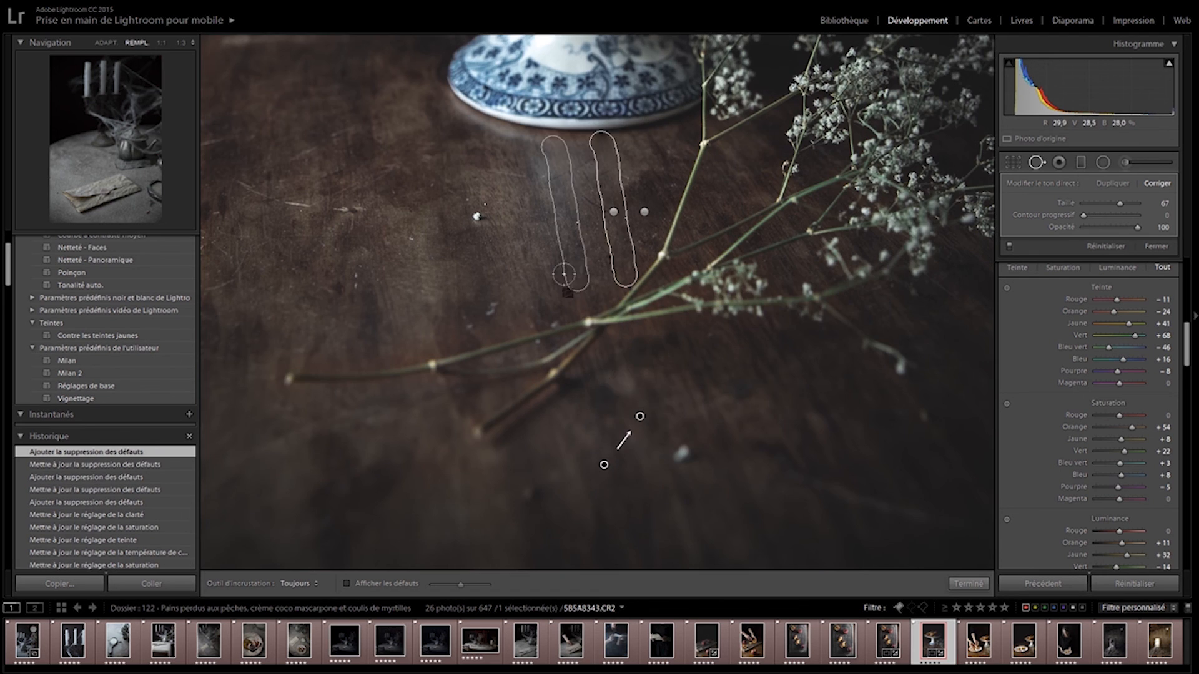
Step: Delete an unwanted correction and heal the scratches on the table's left side with several spot-removal strokes
{"action": "scroll", "coordinate": [563, 275], "scroll_direction": "up", "scroll_amount": 4}
{"action": "right_click", "coordinate": [565, 306]}
{"action": "left_click", "coordinate": [267, 271]}
{"action": "key", "text": "Delete"}
{"action": "left_click_drag", "start_coordinate": [240, 272], "coordinate": [310, 299]}
{"action": "left_click_drag", "start_coordinate": [266, 228], "coordinate": [276, 313]}
{"action": "scroll", "coordinate": [333, 302], "scroll_direction": "up", "scroll_amount": 3}
{"action": "left_click_drag", "start_coordinate": [333, 301], "coordinate": [357, 302]}
Step: Heal the small specks on the table around the white crumb and below the cake stand with single spot corrections
{"action": "left_click_drag", "start_coordinate": [490, 397], "coordinate": [487, 400]}
{"action": "left_click", "coordinate": [472, 421]}
{"action": "left_click", "coordinate": [355, 373]}
{"action": "left_click", "coordinate": [408, 334]}
{"action": "left_click", "coordinate": [461, 289]}
{"action": "left_click", "coordinate": [488, 295]}
{"action": "scroll", "coordinate": [573, 313], "scroll_direction": "down", "scroll_amount": 6}
{"action": "left_click", "coordinate": [575, 314]}
Step: Replace a misplaced correction and heal the marks along the table's far left edge with spot-removal strokes
{"action": "mouse_move", "coordinate": [584, 371]}
{"action": "left_mouse_down"}
{"action": "mouse_move", "coordinate": [583, 345]}
{"action": "mouse_move", "coordinate": [583, 535]}
{"action": "left_mouse_up"}
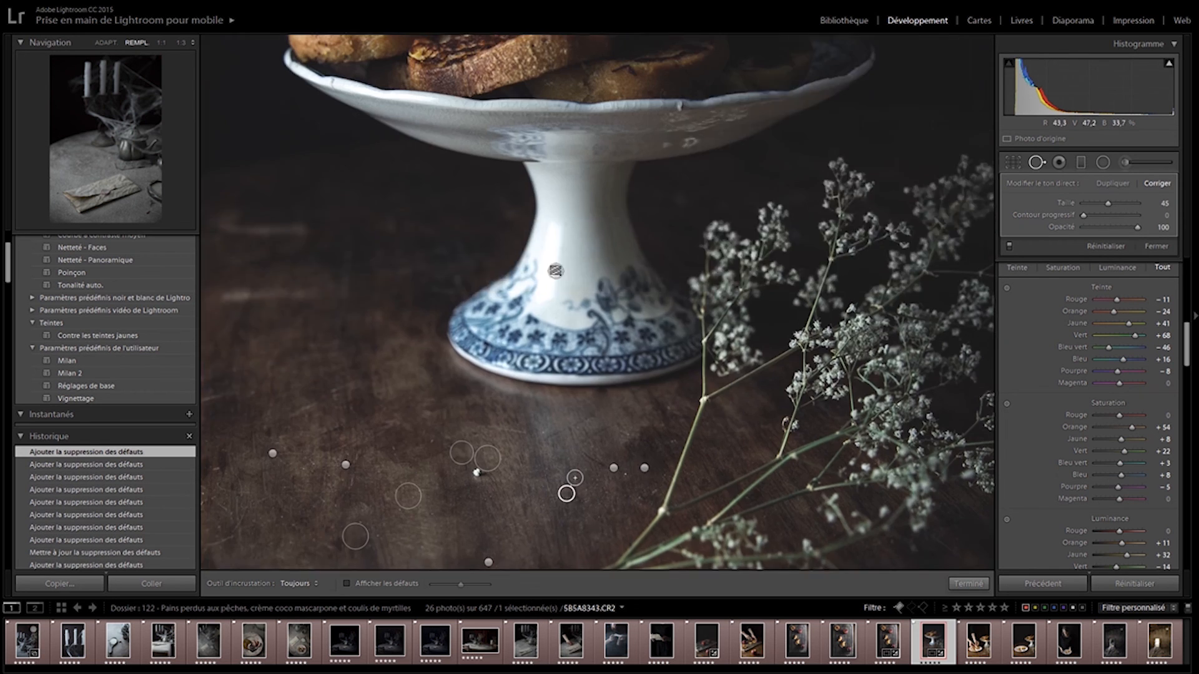
{"action": "left_click_drag", "start_coordinate": [555, 271], "coordinate": [555, 373]}
{"action": "scroll", "coordinate": [226, 311], "scroll_direction": "up", "scroll_amount": 3}
{"action": "left_click", "coordinate": [225, 311]}
{"action": "key", "text": "Delete"}
{"action": "left_click_drag", "start_coordinate": [226, 324], "coordinate": [255, 332]}
{"action": "left_click_drag", "start_coordinate": [242, 394], "coordinate": [309, 402]}
Step: Heal the remaining spots around the stand's stem and in the photo's lower right corner, and finish the spot removal
{"action": "left_click", "coordinate": [507, 317]}
{"action": "left_click", "coordinate": [393, 330]}
{"action": "left_click", "coordinate": [673, 300]}
{"action": "key", "text": "z"}
{"action": "left_click", "coordinate": [737, 492]}
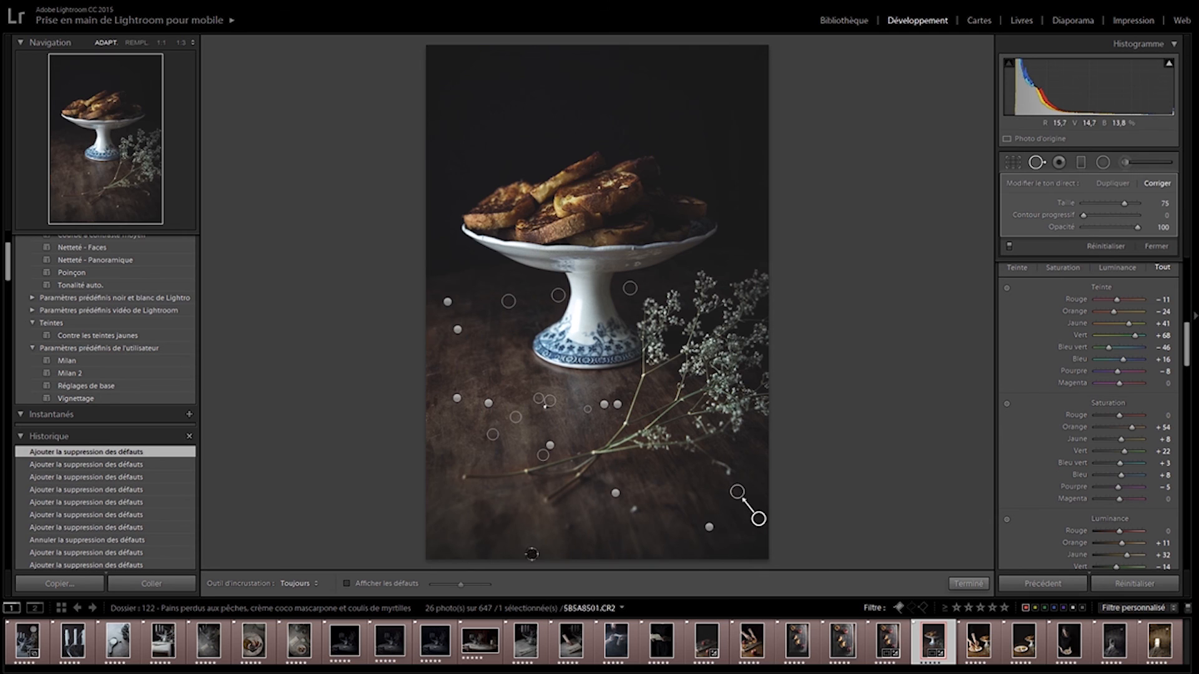
{"action": "left_click", "coordinate": [968, 583]}
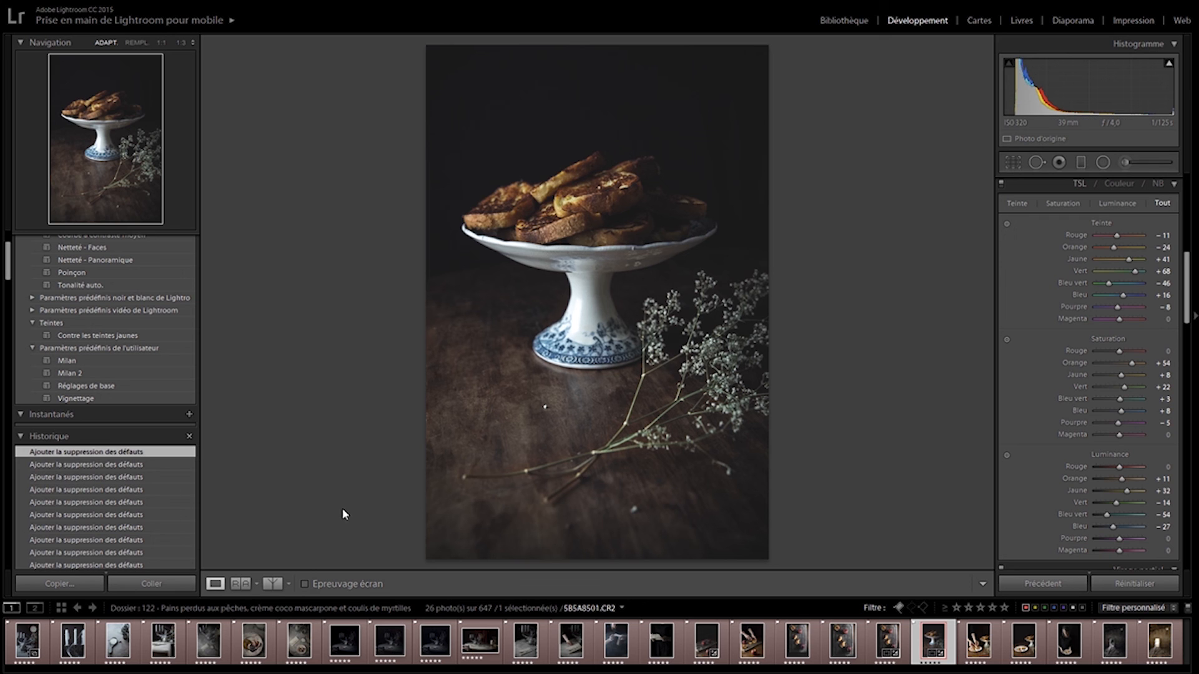
Step: Compare the photo before and after editing in the stacked and side-by-side views
{"action": "left_click", "coordinate": [279, 585]}
{"action": "left_click", "coordinate": [275, 585]}
{"action": "left_click", "coordinate": [271, 585]}
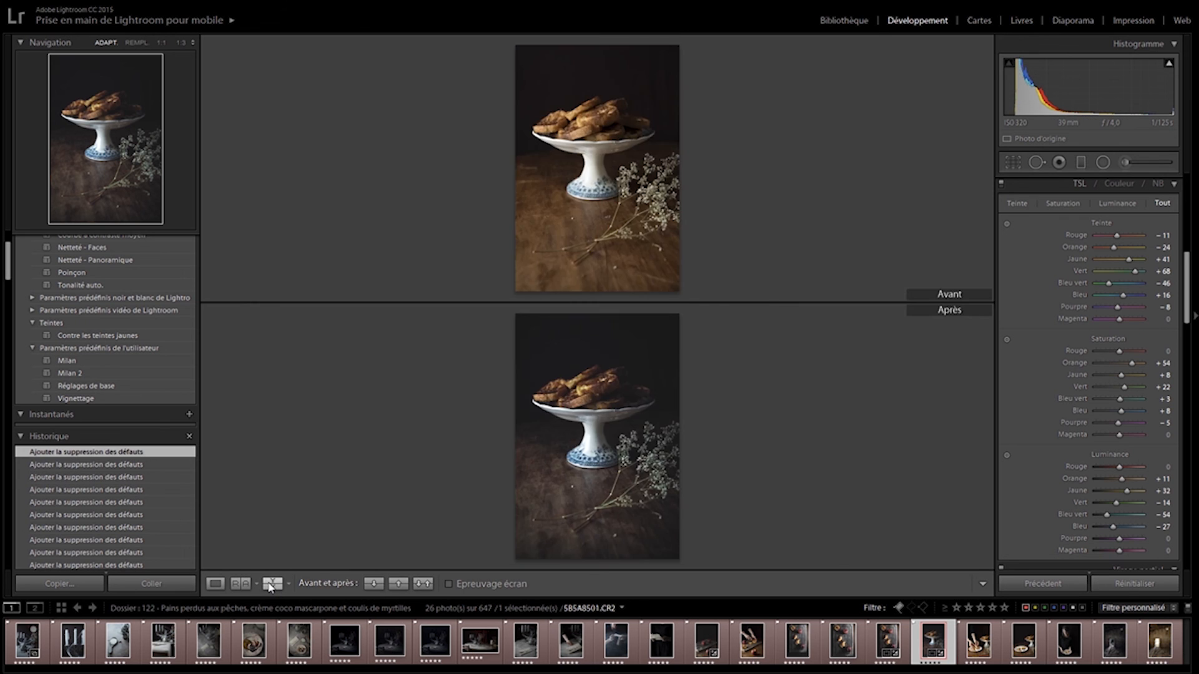
{"action": "left_click", "coordinate": [271, 586]}
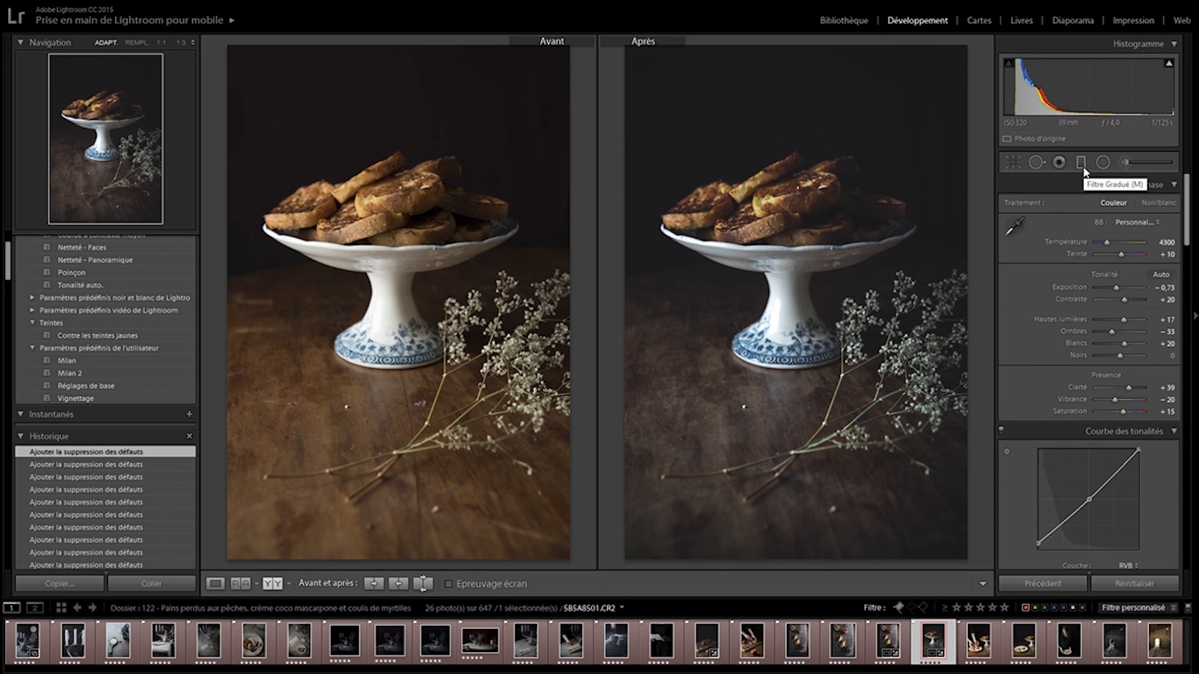
Step: In the single-photo view, add a graduated filter at the photo's left edge, widen it and rotate it to horizontal across the table
{"action": "left_click", "coordinate": [1081, 163]}
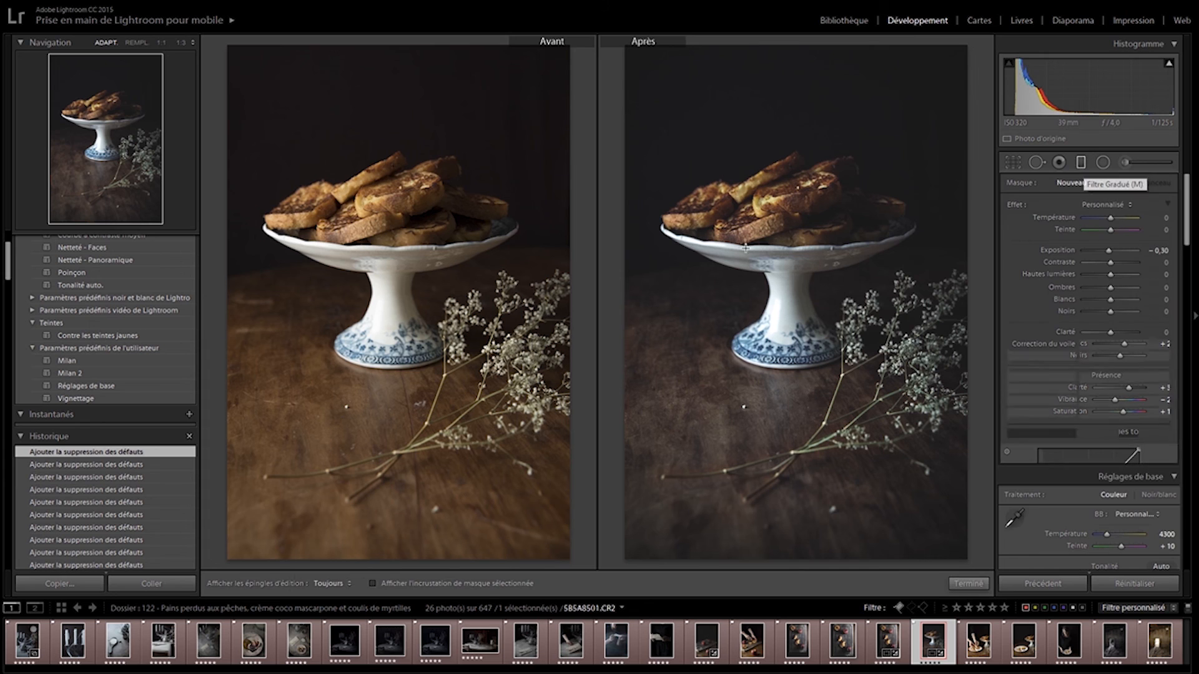
{"action": "left_click", "coordinate": [975, 585]}
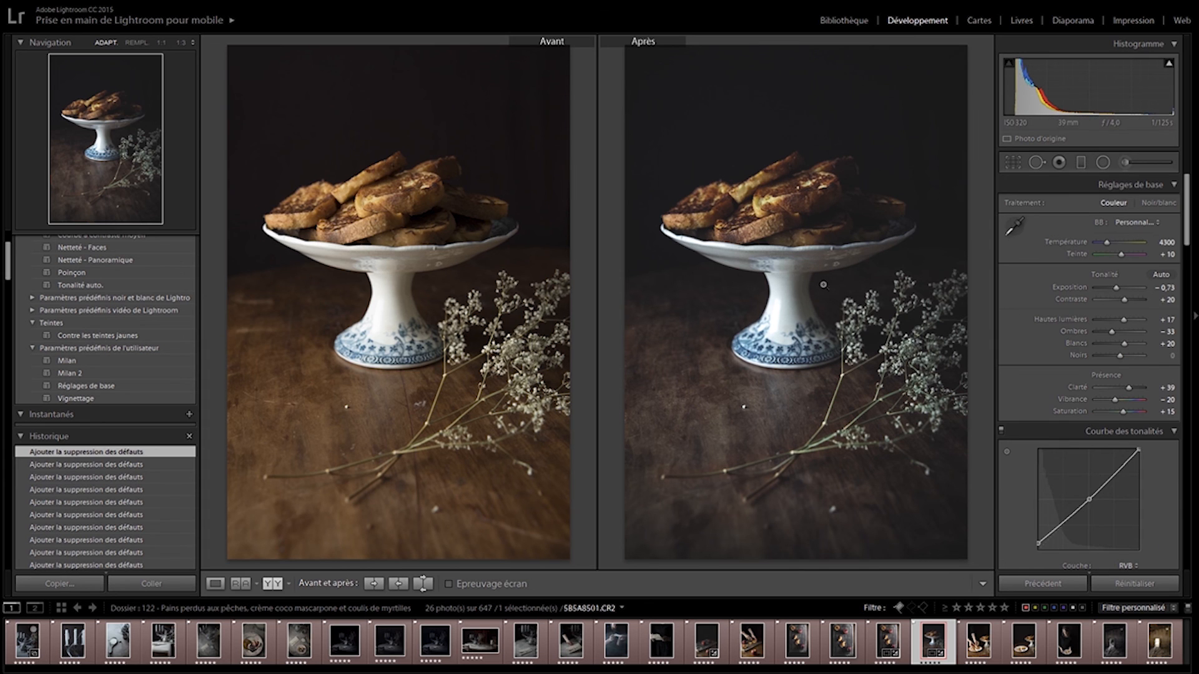
{"action": "left_click", "coordinate": [214, 583]}
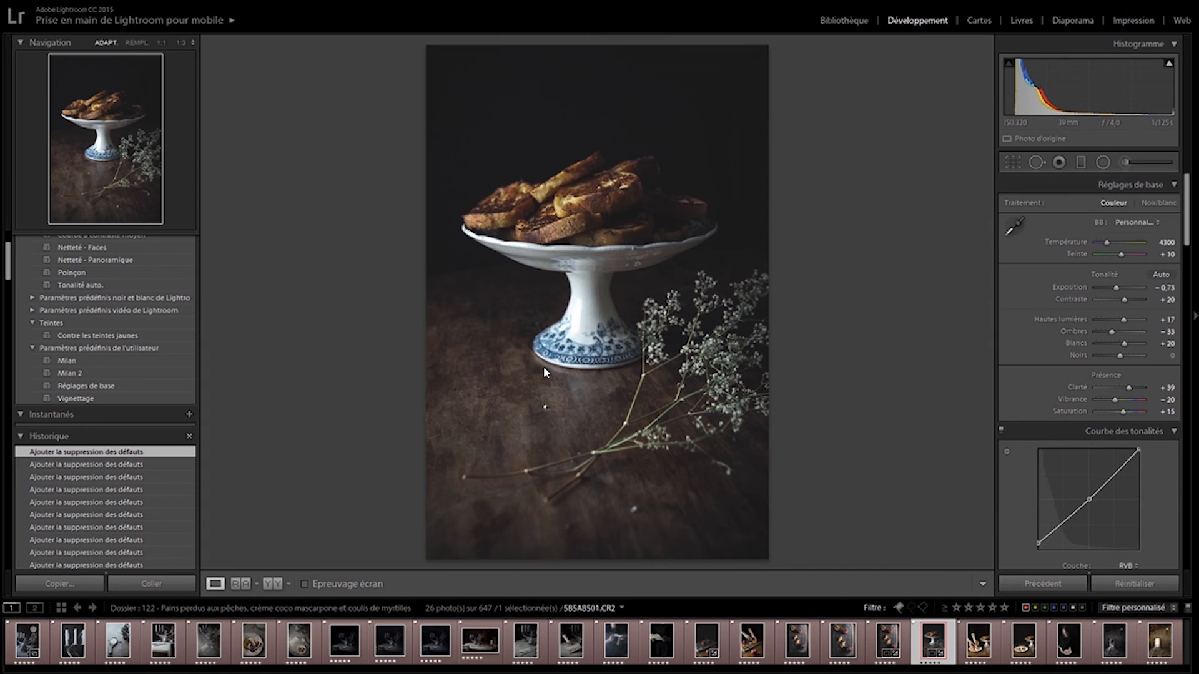
{"action": "left_click", "coordinate": [1082, 163]}
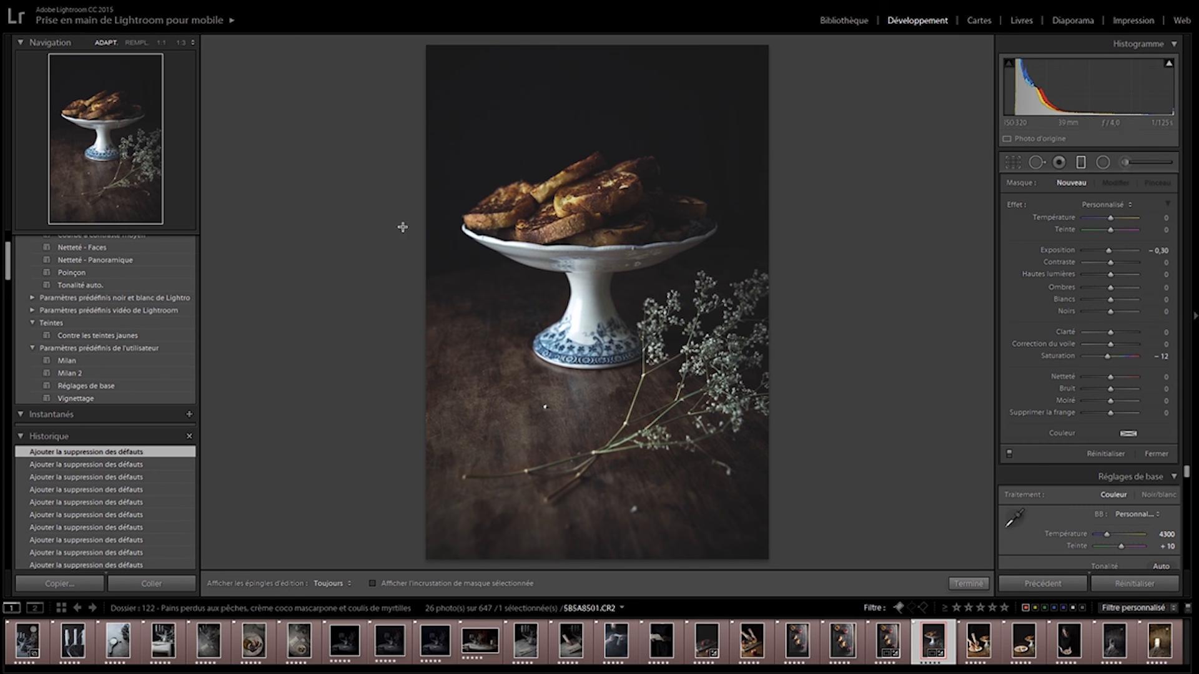
{"action": "left_click_drag", "start_coordinate": [415, 309], "coordinate": [468, 316]}
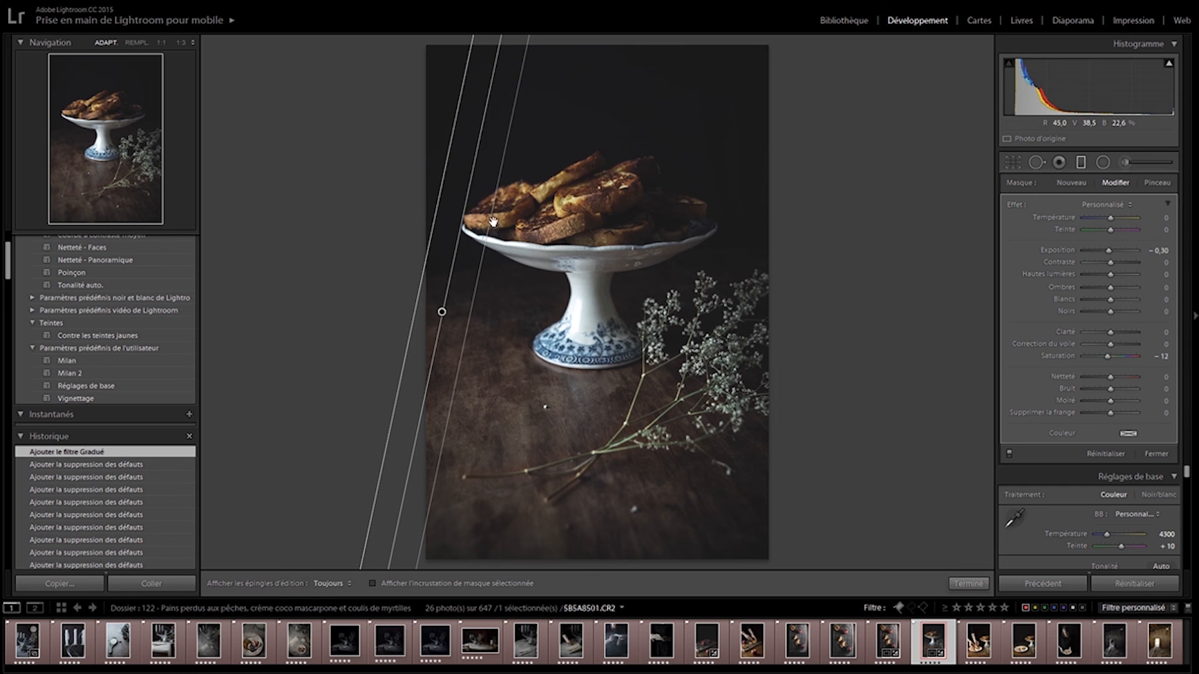
{"action": "left_click_drag", "start_coordinate": [486, 215], "coordinate": [594, 262]}
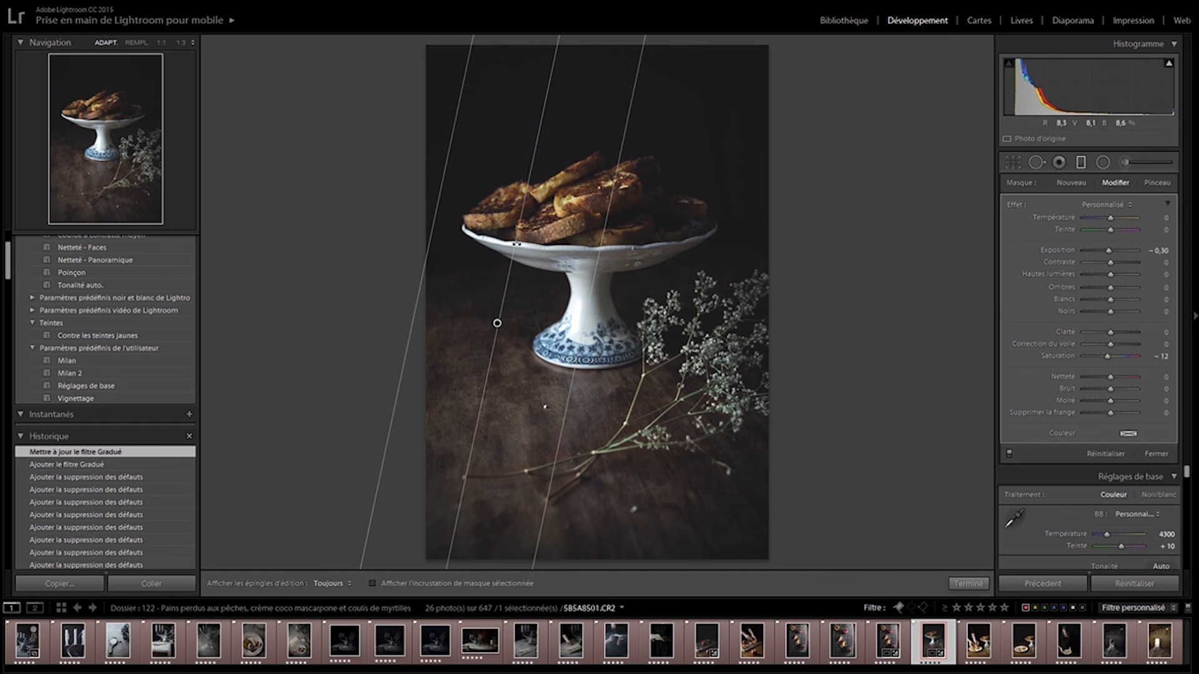
{"action": "left_click_drag", "start_coordinate": [518, 237], "coordinate": [580, 350]}
{"action": "left_click_drag", "start_coordinate": [585, 475], "coordinate": [601, 570]}
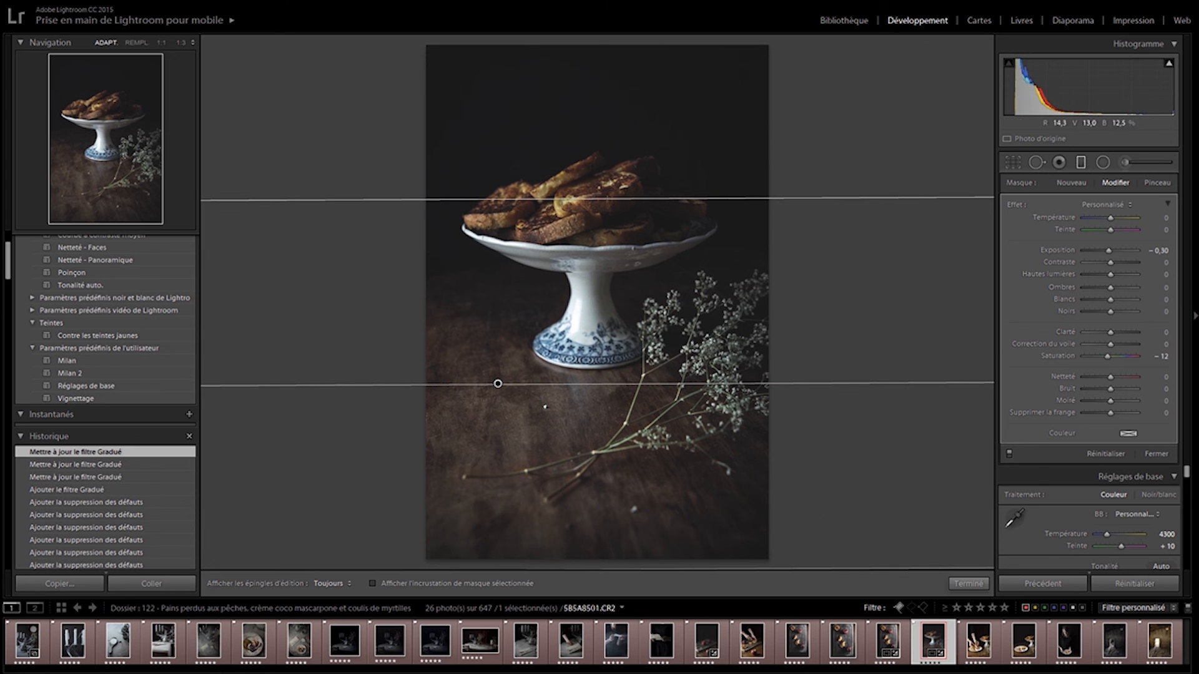
Step: Try exposures of 0.09 and -0.29 on the graduated filter while narrowing its band, reset the exposure to 0 and delete the filter
{"action": "left_click_drag", "start_coordinate": [1111, 250], "coordinate": [1118, 249]}
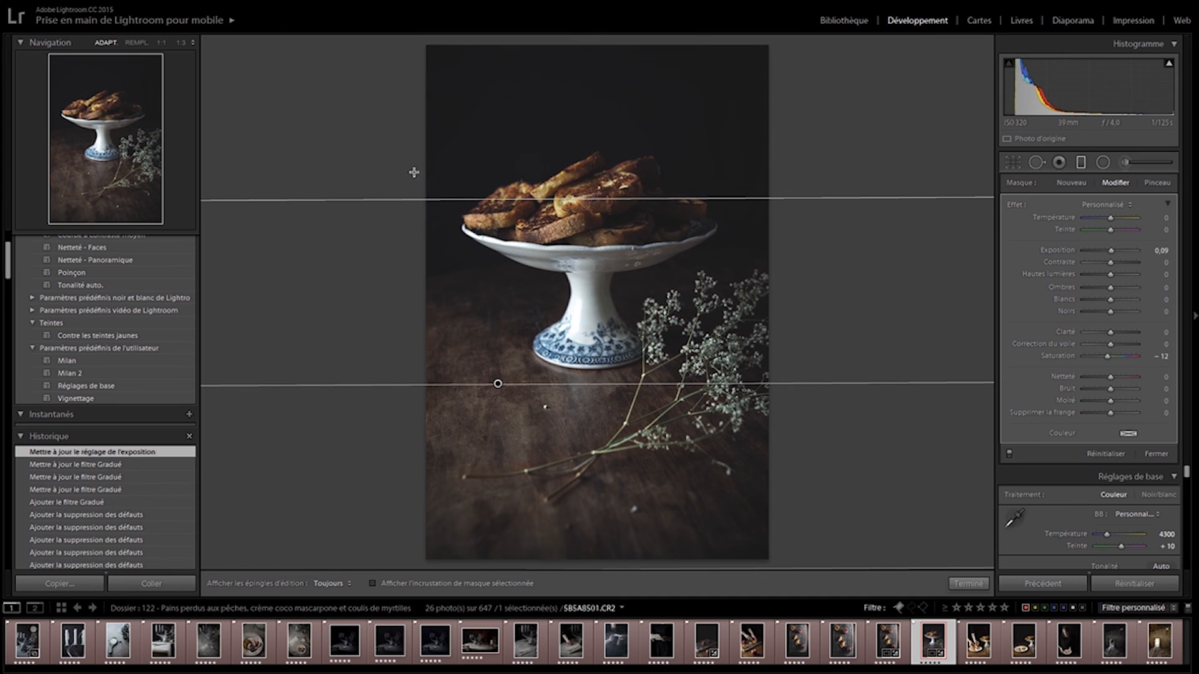
{"action": "left_click_drag", "start_coordinate": [602, 198], "coordinate": [609, 283]}
{"action": "left_click_drag", "start_coordinate": [1111, 252], "coordinate": [1111, 247]}
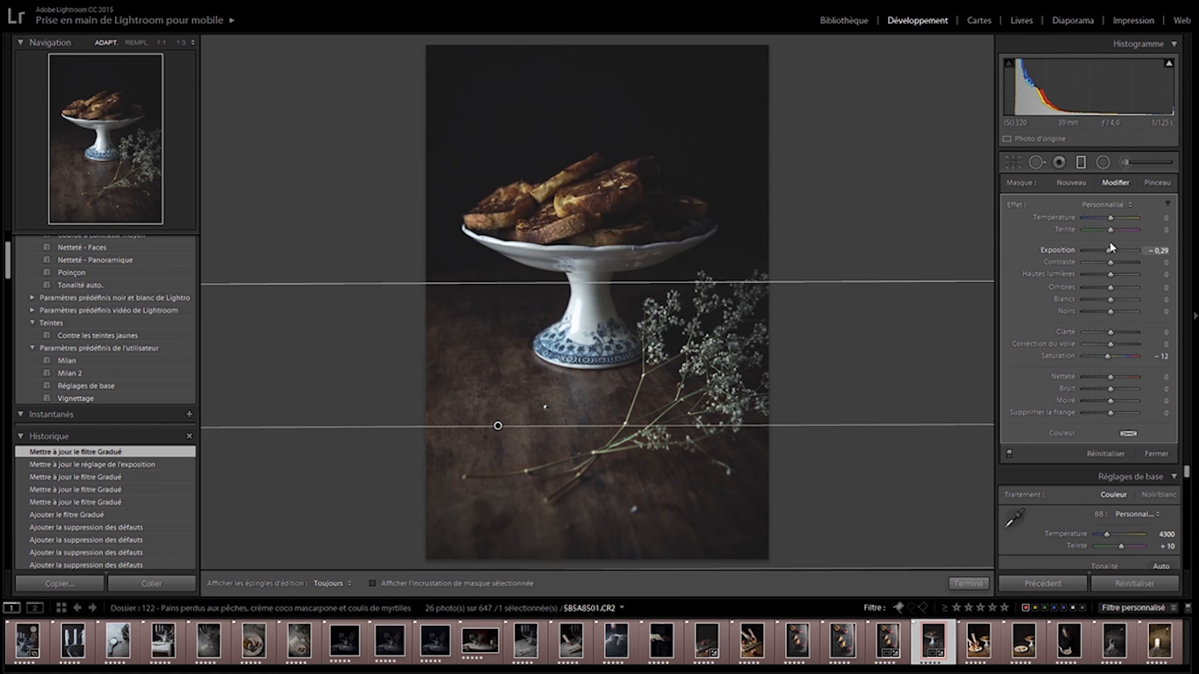
{"action": "left_click", "coordinate": [1154, 250]}
{"action": "type", "text": "0"}
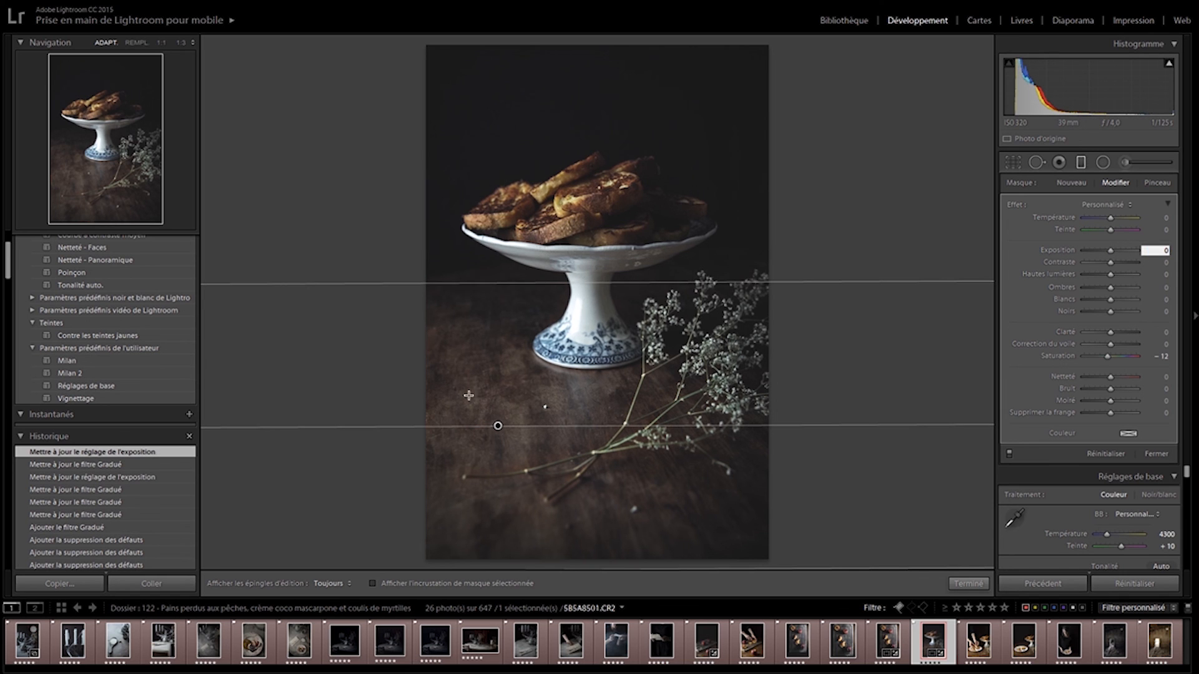
{"action": "left_click", "coordinate": [497, 425]}
{"action": "key", "text": "Delete"}
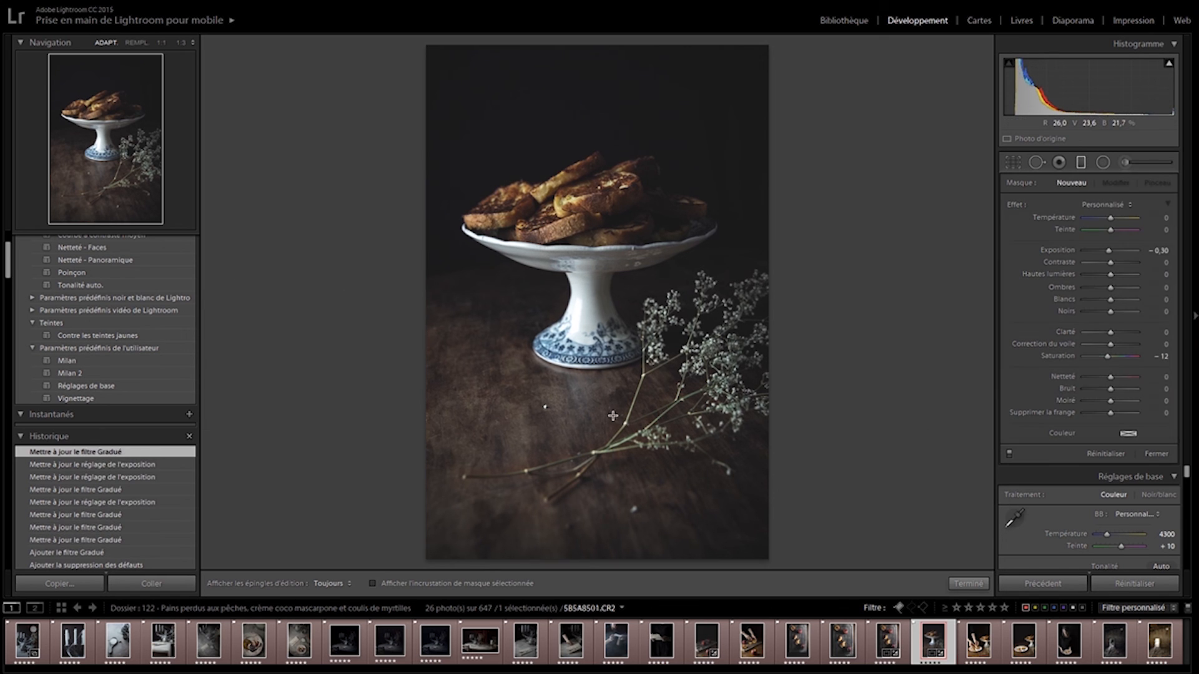
Step: Add a radial filter around the French toast, set its exposure to 0.29 and invert its mask
{"action": "left_click", "coordinate": [1102, 163]}
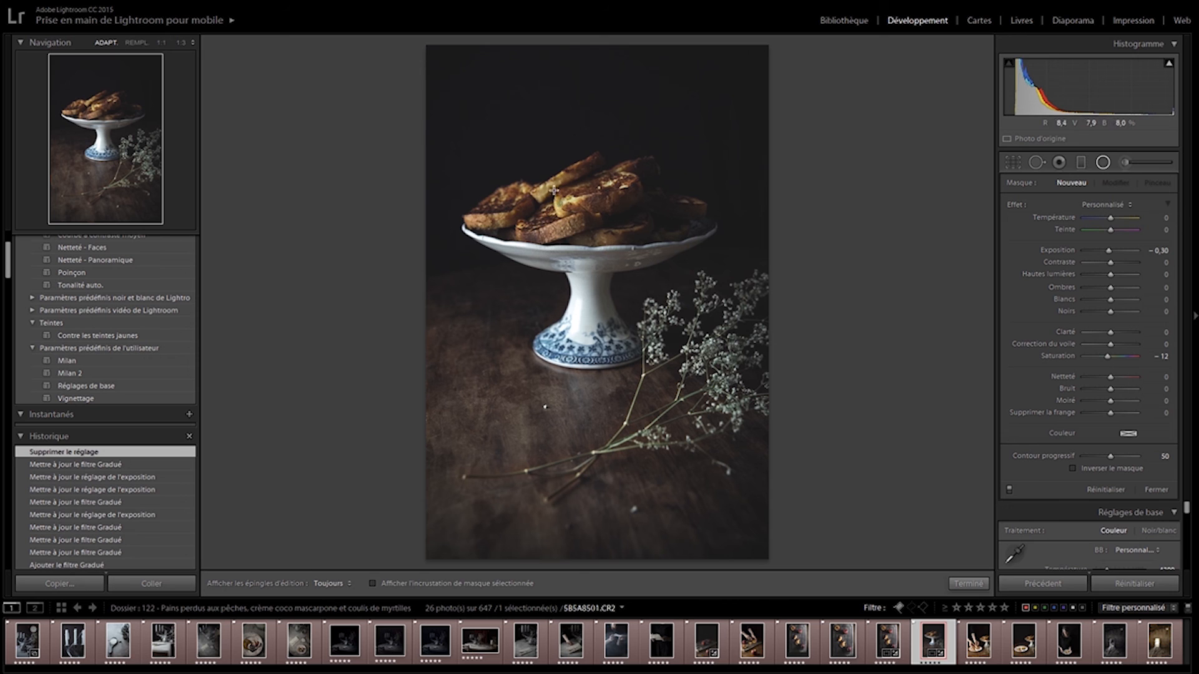
{"action": "left_click_drag", "start_coordinate": [570, 193], "coordinate": [688, 253]}
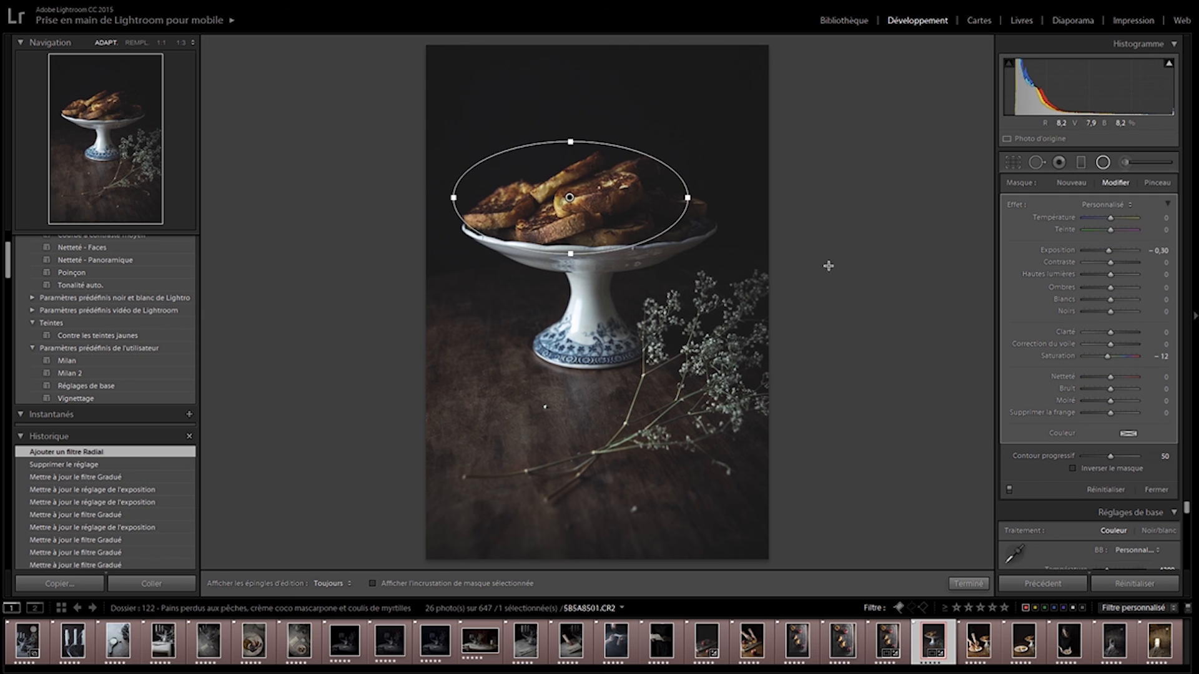
{"action": "left_click_drag", "start_coordinate": [1113, 251], "coordinate": [1116, 251]}
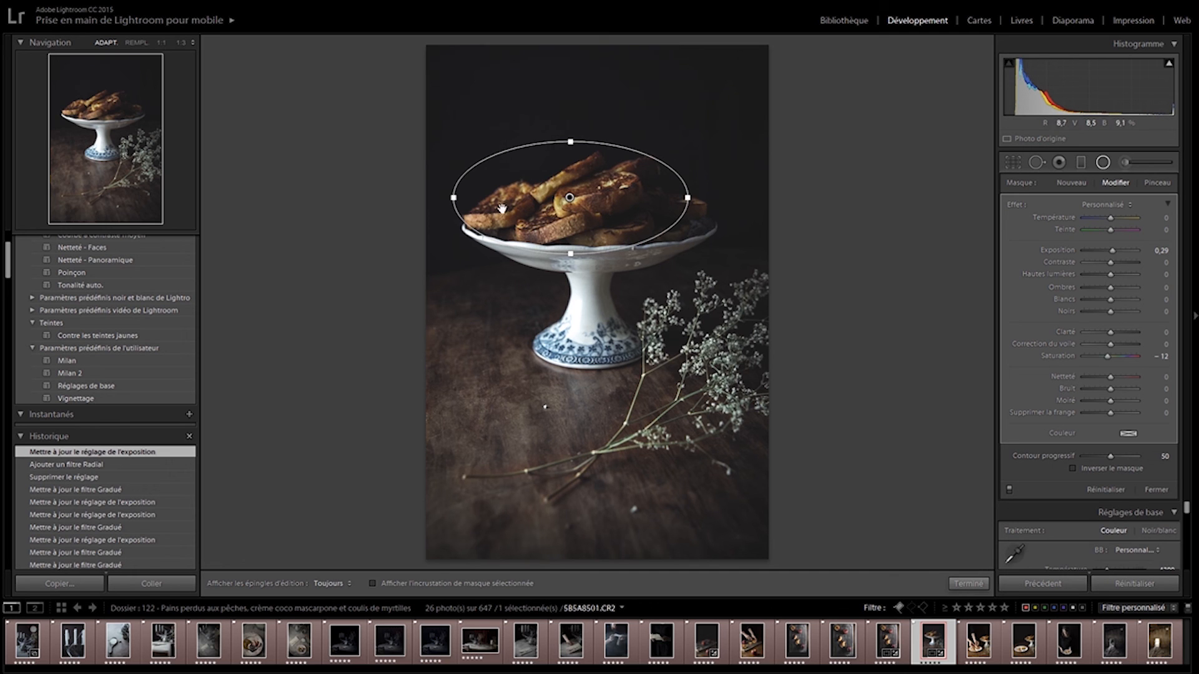
{"action": "left_click", "coordinate": [1082, 468]}
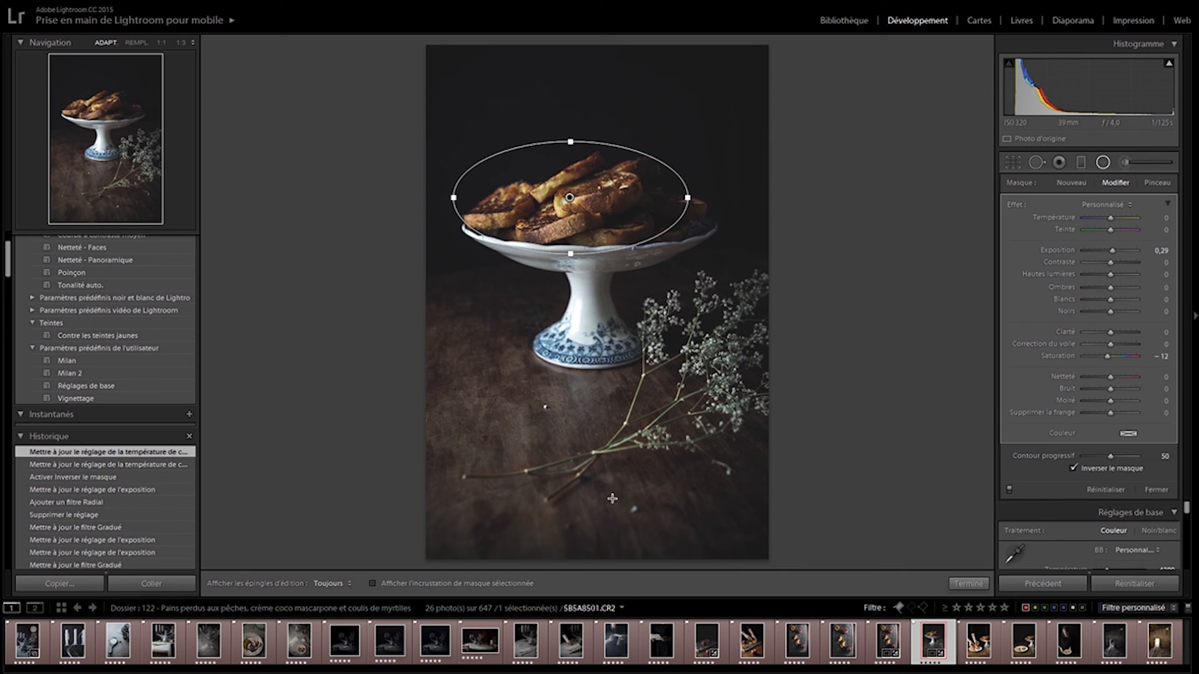
Step: Finish the radial filter and compare the photo before and after editing side by side
{"action": "left_click", "coordinate": [968, 583]}
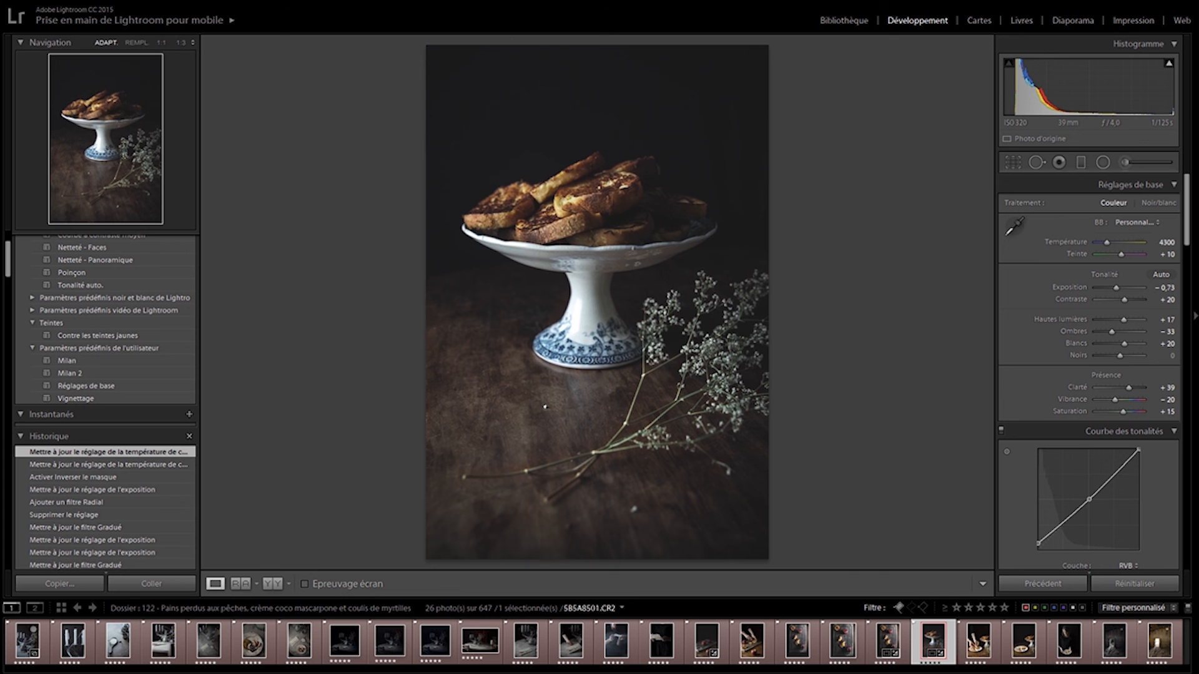
{"action": "left_click", "coordinate": [272, 583]}
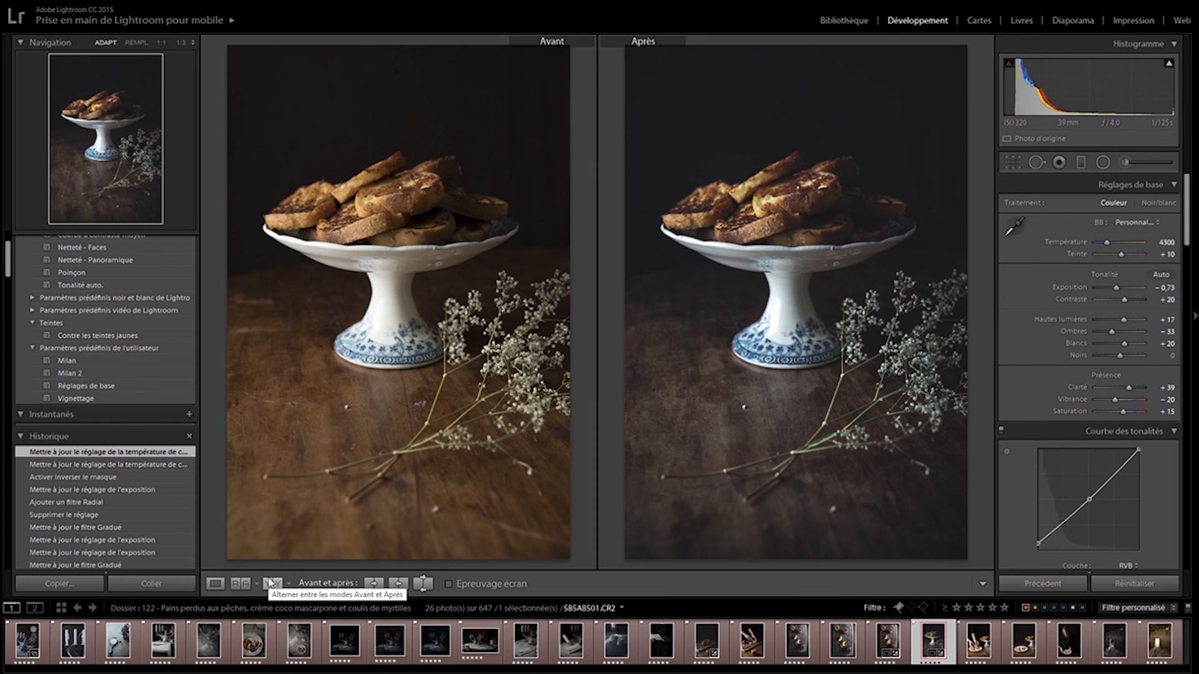